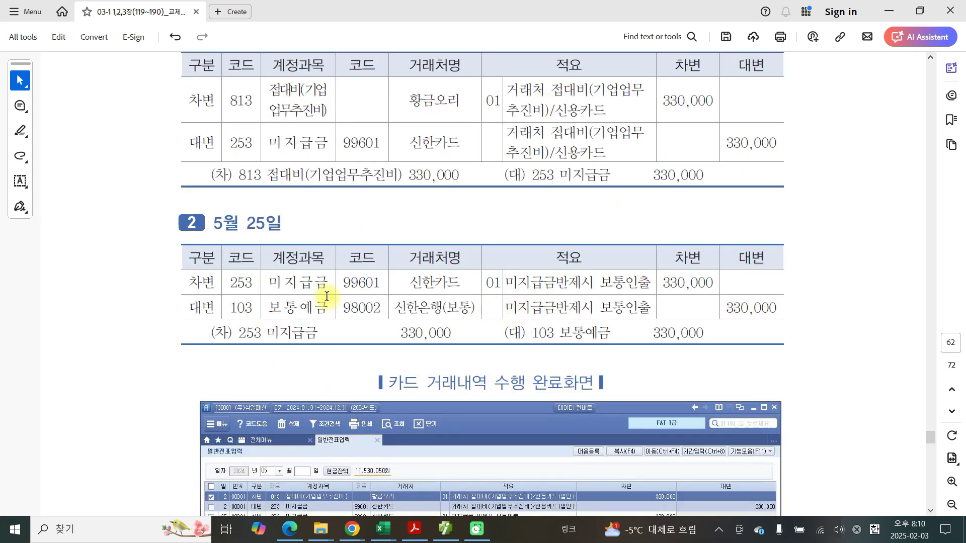
# Step: Highlight the word 어음 in the 제4절 heading 어음·수표 관리하기
pyautogui.scroll(1, 365, 322)
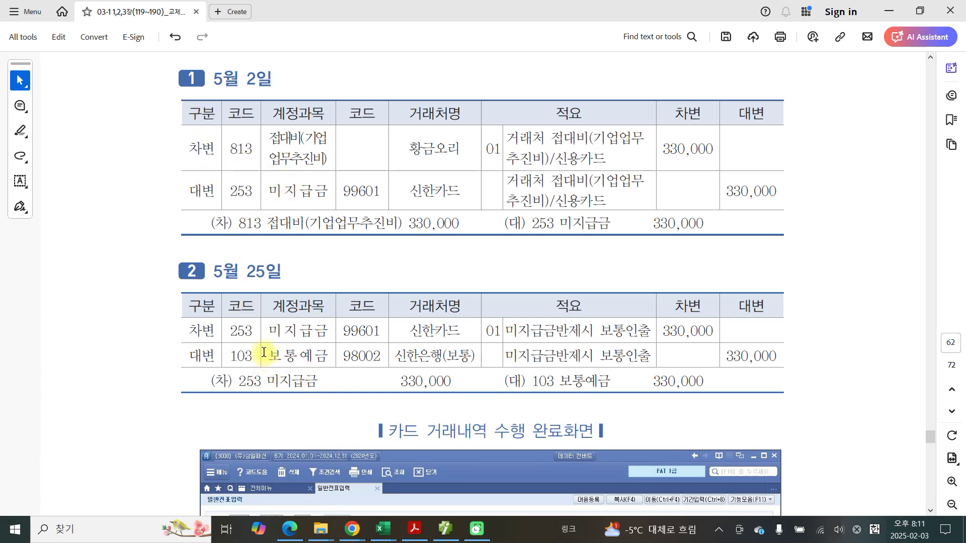
pyautogui.scroll(-1, 277, 372)
pyautogui.scroll(-5, 255, 385)
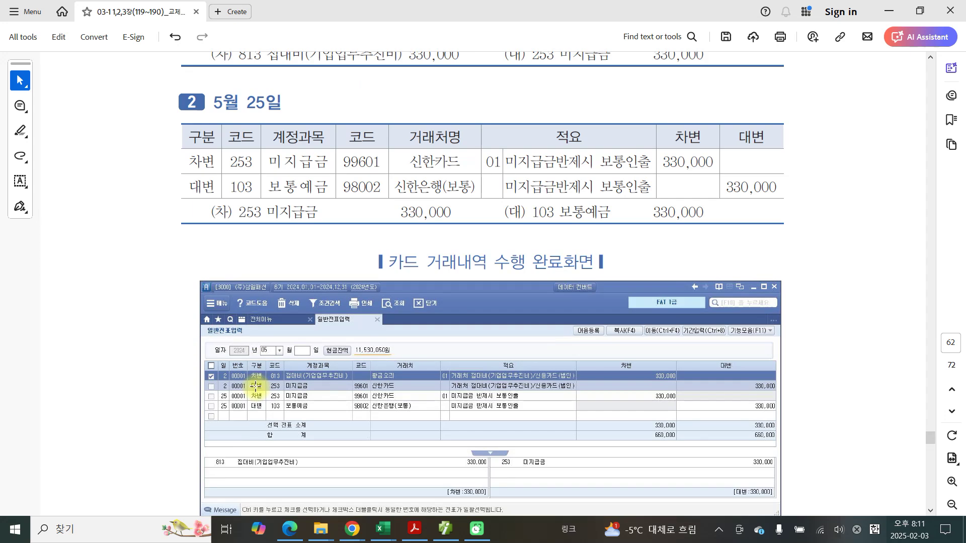
pyautogui.scroll(-4, 256, 386)
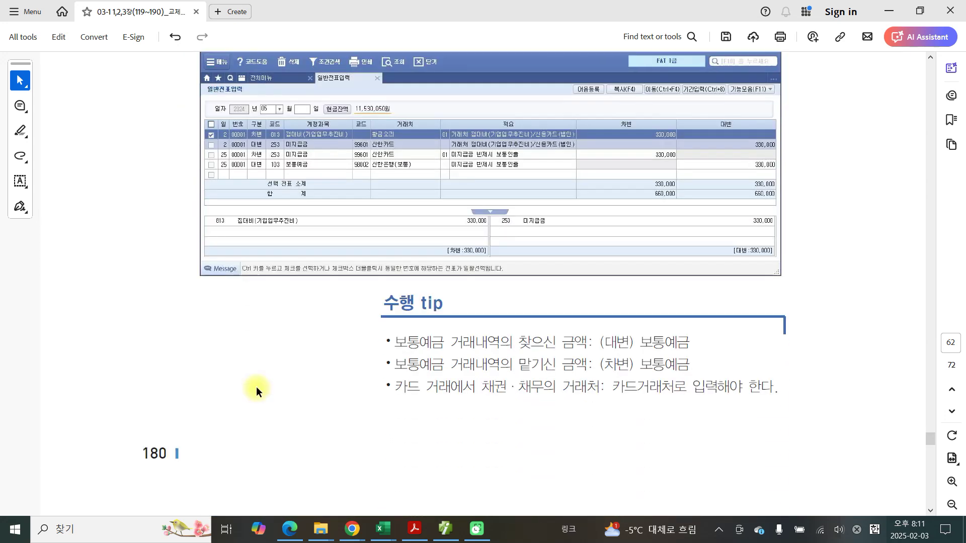
pyautogui.scroll(-3, 255, 386)
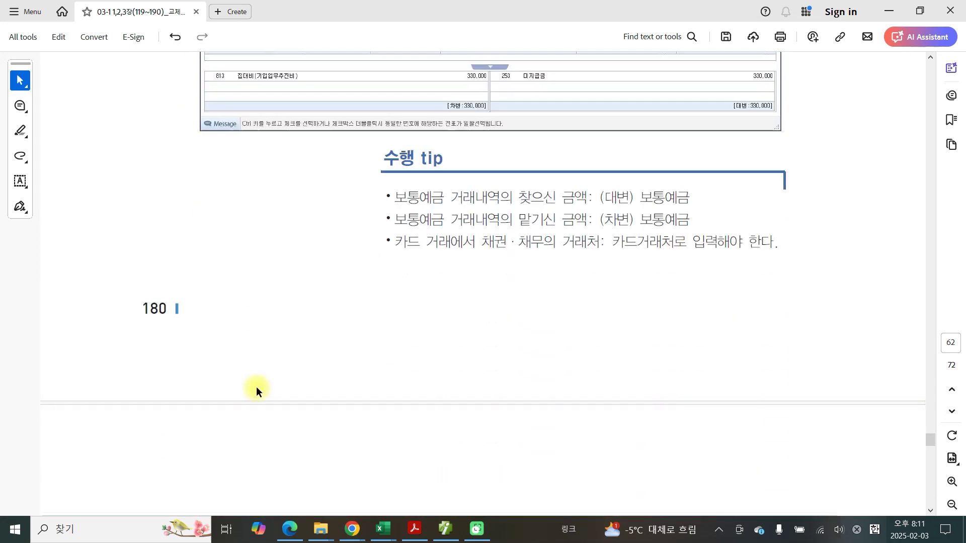
pyautogui.scroll(-5, 257, 386)
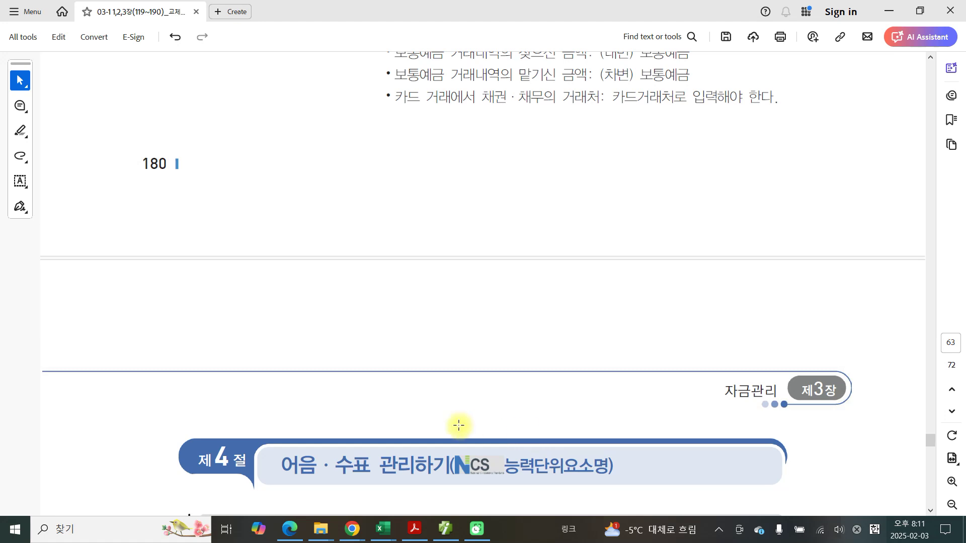
pyautogui.scroll(-5, 461, 427)
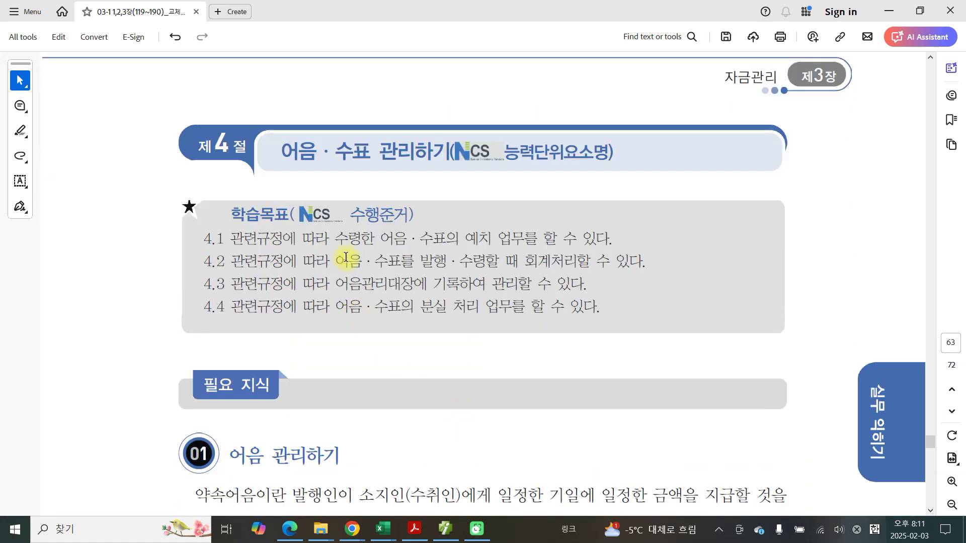
pyautogui.moveTo(318, 152); pyautogui.dragTo(288, 159)
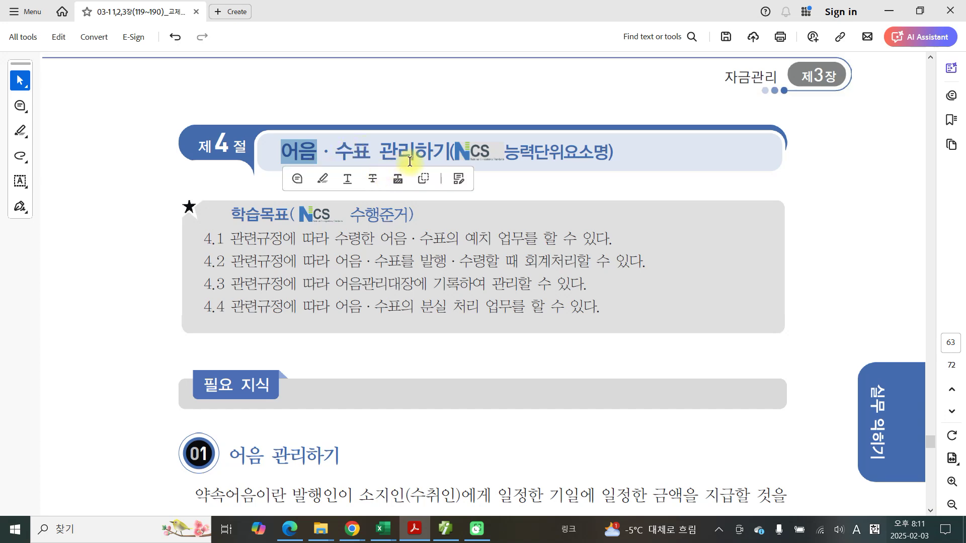
pyautogui.click(320, 180)
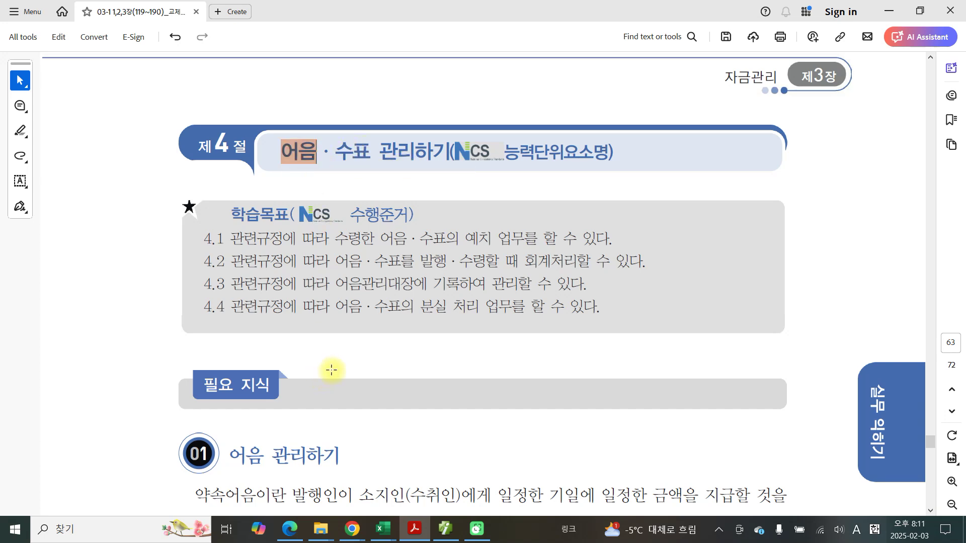
# Step: Draw a blue underline beneath the phrase 물품대금으로 약속어음을 받는 경우 in the 01 어음 관리하기 paragraph
pyautogui.scroll(-1, 474, 376)
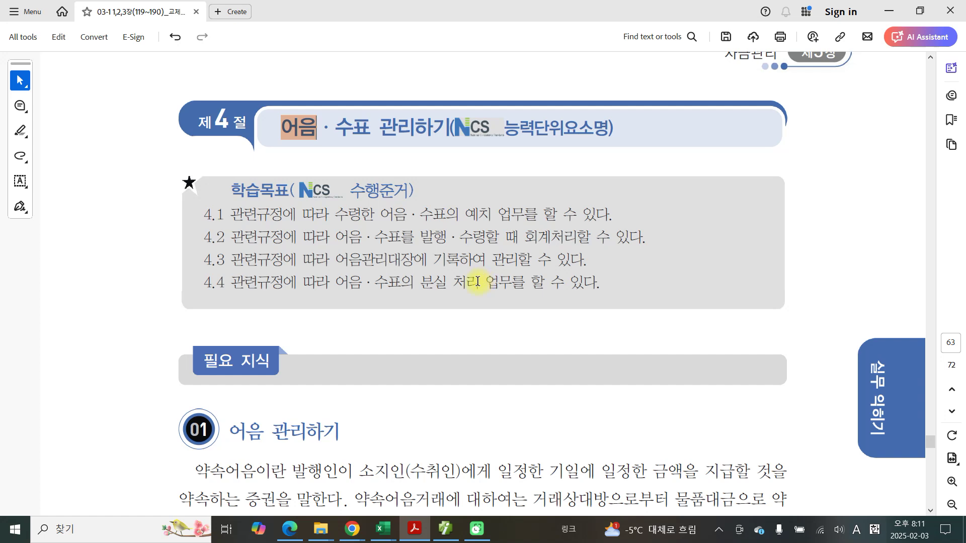
pyautogui.scroll(-4, 346, 398)
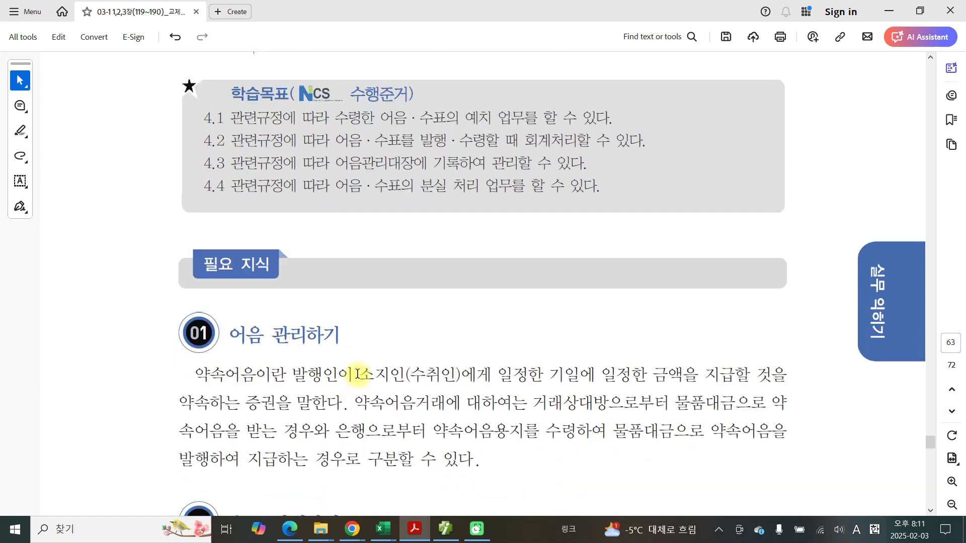
pyautogui.scroll(-8, 342, 390)
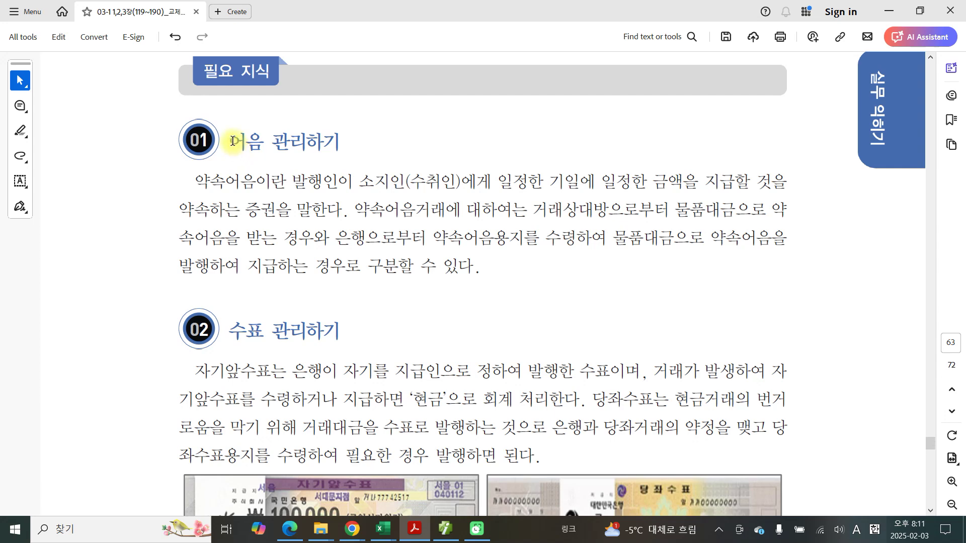
pyautogui.moveTo(231, 139); pyautogui.dragTo(259, 134)
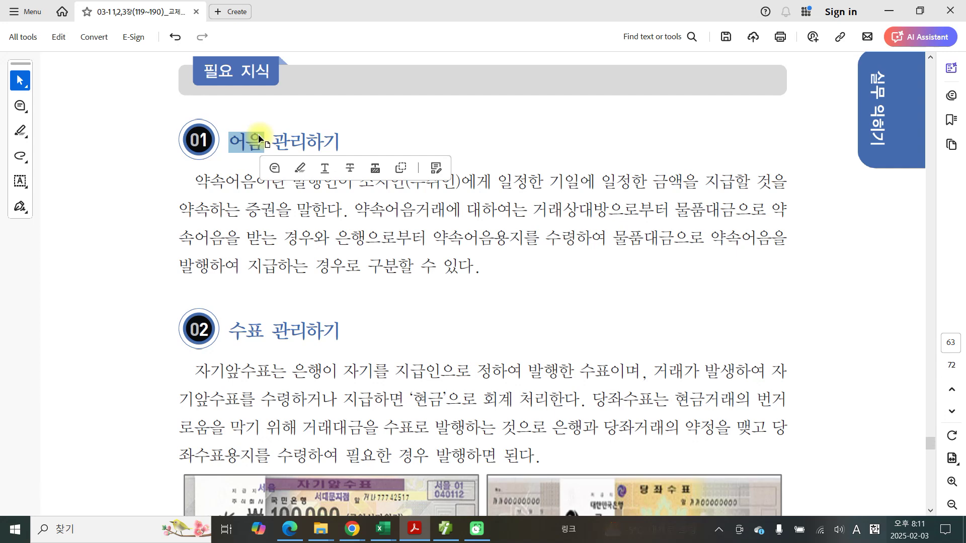
pyautogui.click(207, 193)
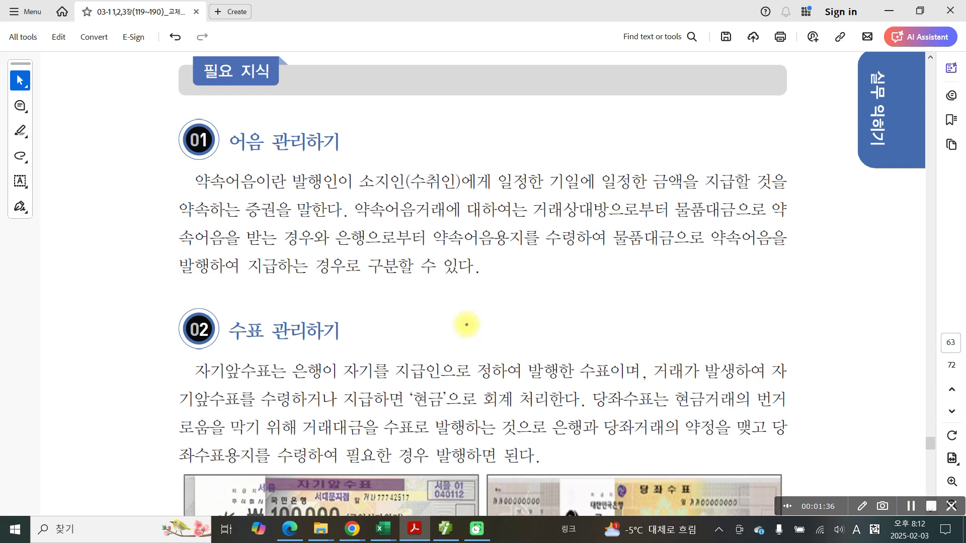
pyautogui.moveTo(677, 215); pyautogui.dragTo(794, 227)
pyautogui.moveTo(171, 253); pyautogui.dragTo(318, 250)
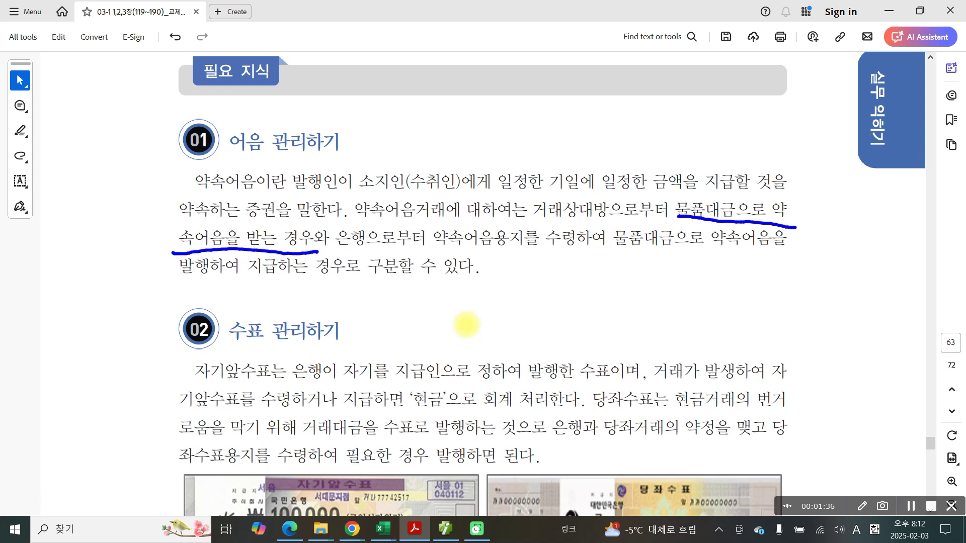
# Step: Handwrite 받을어음 in blue in the margin beside the underlined promissory note phrase
pyautogui.moveTo(835, 179)
pyautogui.mouseDown()
pyautogui.moveTo(828, 211)
pyautogui.moveTo(858, 217)
pyautogui.moveTo(874, 195)
pyautogui.mouseUp()
pyautogui.moveTo(833, 231); pyautogui.dragTo(858, 226)
pyautogui.moveTo(887, 190); pyautogui.dragTo(895, 216)
pyautogui.moveTo(864, 233)
pyautogui.mouseDown()
pyautogui.moveTo(877, 247)
pyautogui.moveTo(901, 247)
pyautogui.mouseUp()
pyautogui.moveTo(908, 206)
pyautogui.mouseDown()
pyautogui.moveTo(906, 224)
pyautogui.moveTo(922, 240)
pyautogui.mouseUp()
pyautogui.moveTo(942, 194); pyautogui.dragTo(955, 224)
pyautogui.moveTo(931, 235)
pyautogui.mouseDown()
pyautogui.moveTo(932, 254)
pyautogui.moveTo(953, 261)
pyautogui.mouseUp()
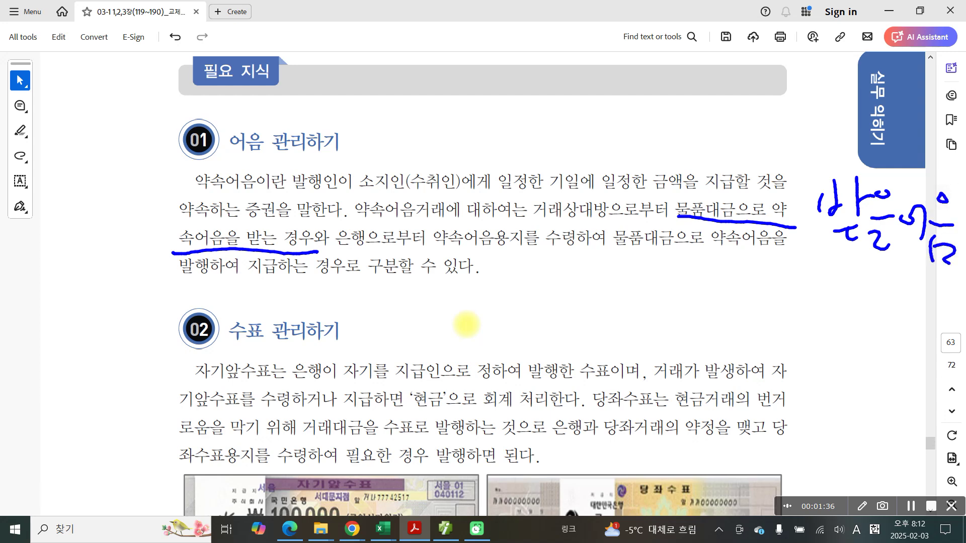
# Step: Underline the phrase from 약속어음용지를 수령하여 to 발행하여 지급하는 and handwrite 지급어음 in blue beneath the paragraph
pyautogui.moveTo(450, 247); pyautogui.dragTo(785, 259)
pyautogui.moveTo(179, 287); pyautogui.dragTo(327, 280)
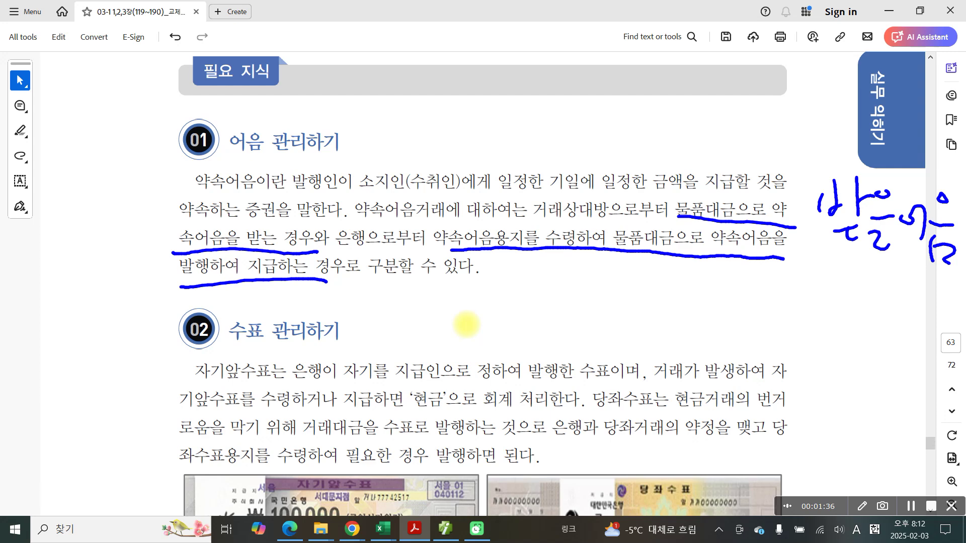
pyautogui.moveTo(381, 289); pyautogui.dragTo(371, 312)
pyautogui.moveTo(382, 300); pyautogui.dragTo(405, 329)
pyautogui.moveTo(414, 285)
pyautogui.mouseDown()
pyautogui.moveTo(436, 297)
pyautogui.moveTo(427, 326)
pyautogui.mouseUp()
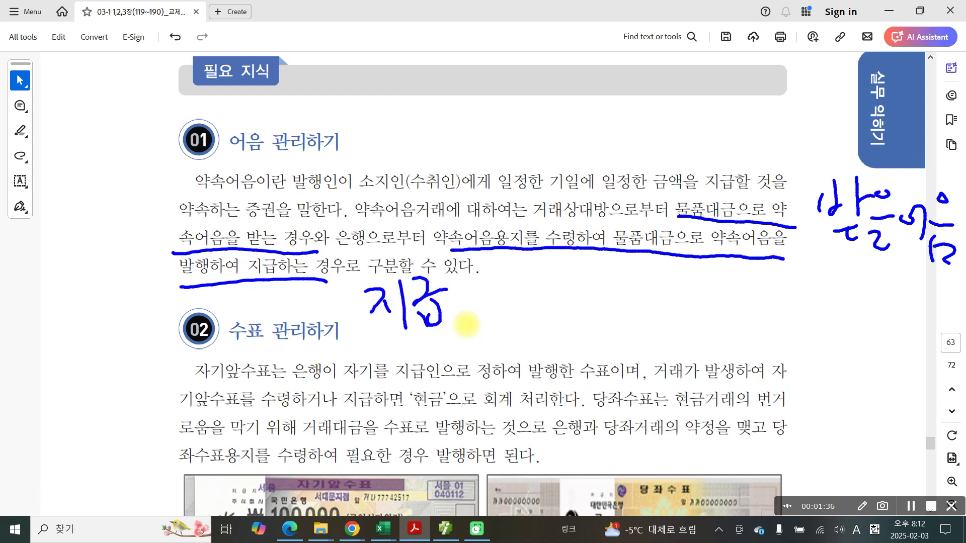
pyautogui.moveTo(463, 297); pyautogui.dragTo(460, 303)
pyautogui.moveTo(481, 289)
pyautogui.mouseDown()
pyautogui.moveTo(479, 314)
pyautogui.moveTo(489, 280)
pyautogui.moveTo(527, 288)
pyautogui.mouseUp()
pyautogui.moveTo(505, 313)
pyautogui.mouseDown()
pyautogui.moveTo(509, 323)
pyautogui.moveTo(523, 315)
pyautogui.mouseUp()
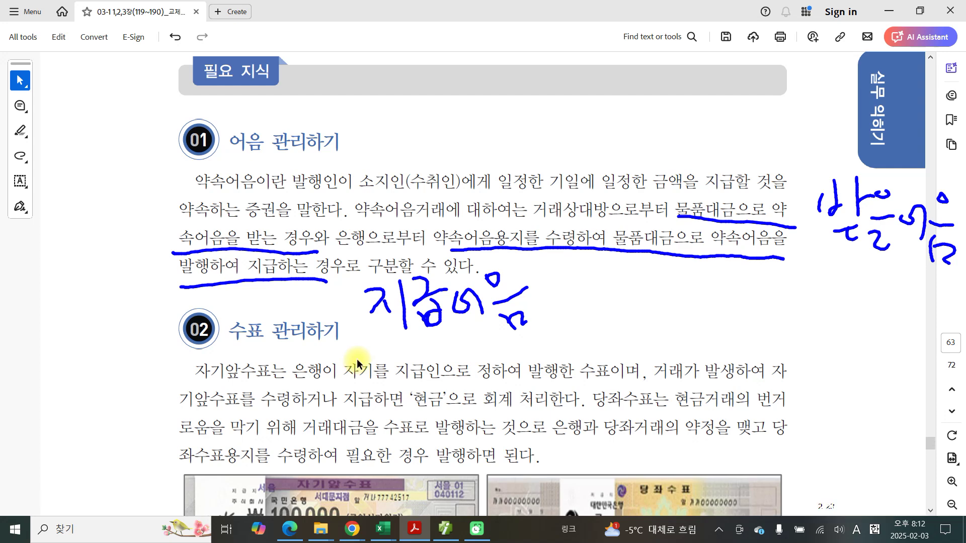
# Step: Highlight the word 수표 in the 02 수표 관리하기 heading
pyautogui.scroll(-5, 355, 355)
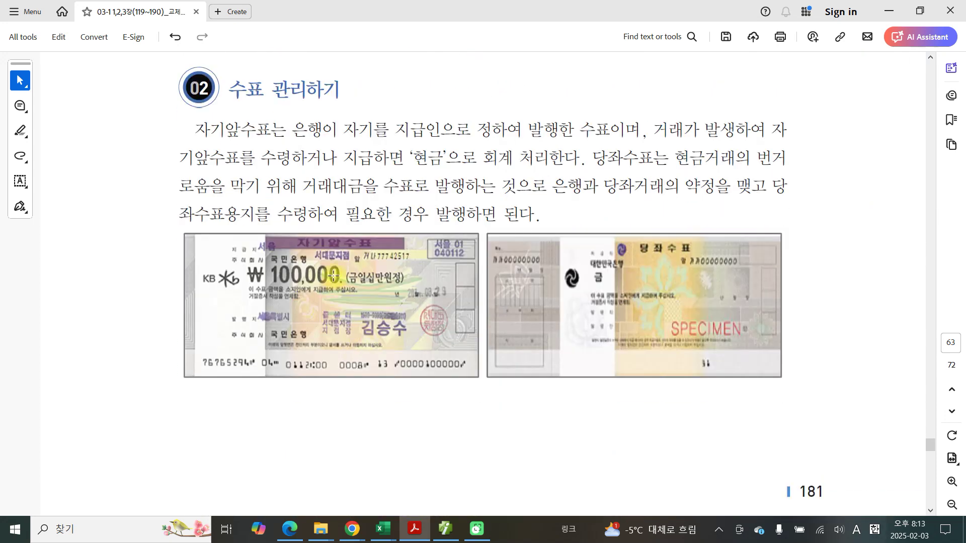
pyautogui.moveTo(232, 96); pyautogui.dragTo(273, 91)
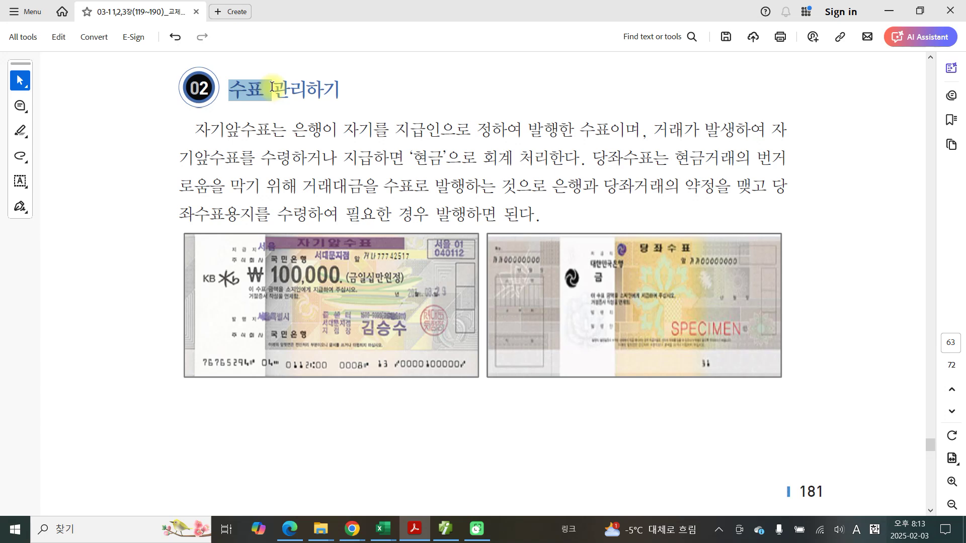
pyautogui.click(310, 115)
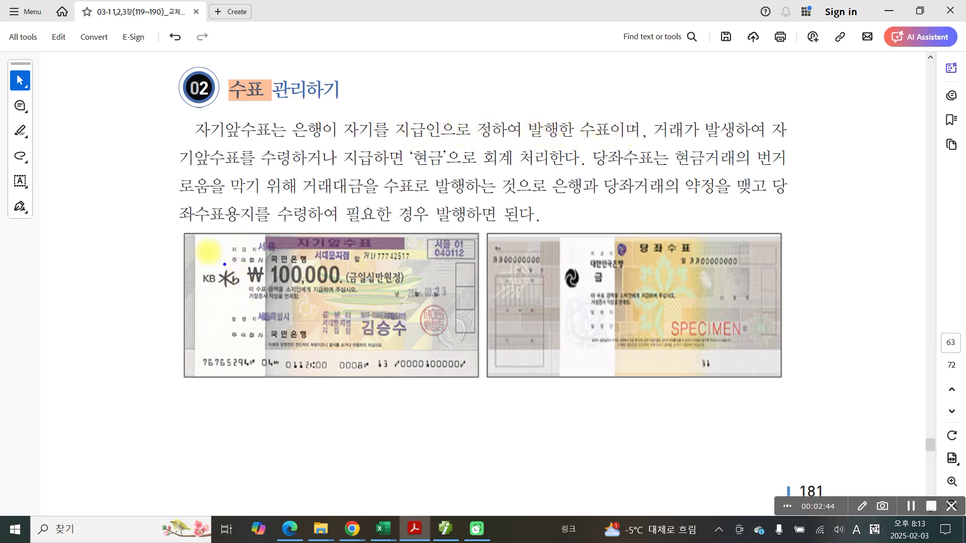
# Step: Frame the 자기앞수표 image with a blue rectangle, circle its issuer details, and clear the drawings
pyautogui.moveTo(152, 214)
pyautogui.mouseDown()
pyautogui.moveTo(503, 410)
pyautogui.moveTo(482, 419)
pyautogui.mouseUp()
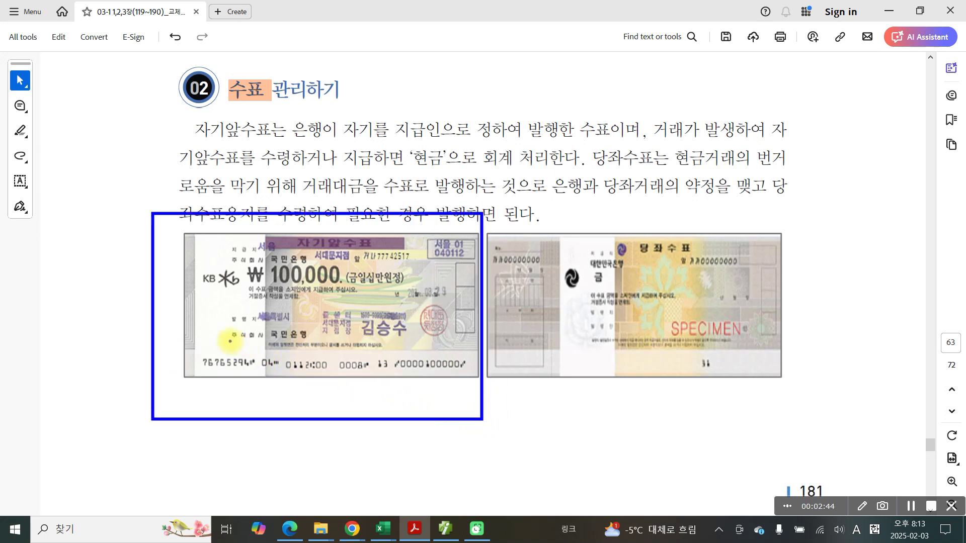
pyautogui.moveTo(224, 311)
pyautogui.mouseDown()
pyautogui.moveTo(219, 330)
pyautogui.moveTo(302, 354)
pyautogui.moveTo(410, 352)
pyautogui.moveTo(430, 314)
pyautogui.moveTo(297, 300)
pyautogui.moveTo(233, 323)
pyautogui.mouseUp()
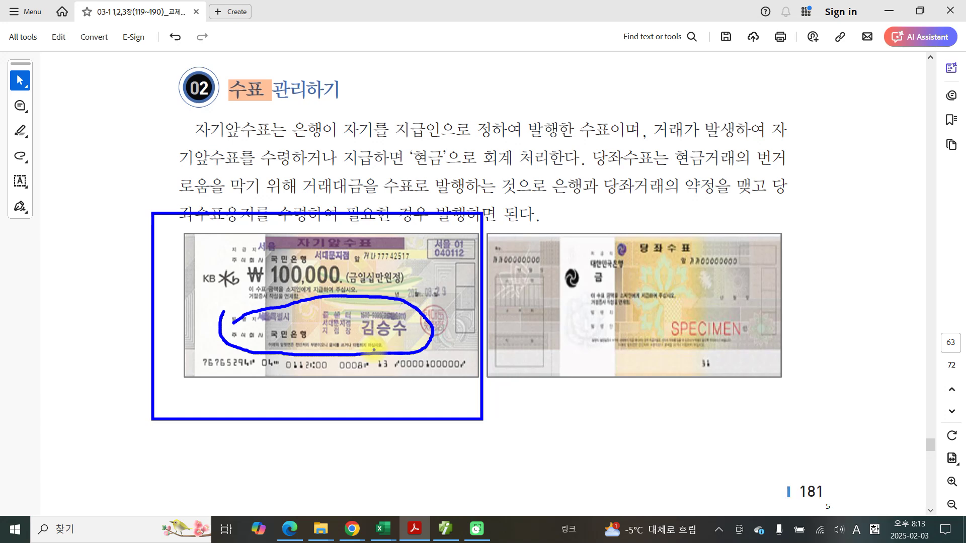
pyautogui.press('Escape')
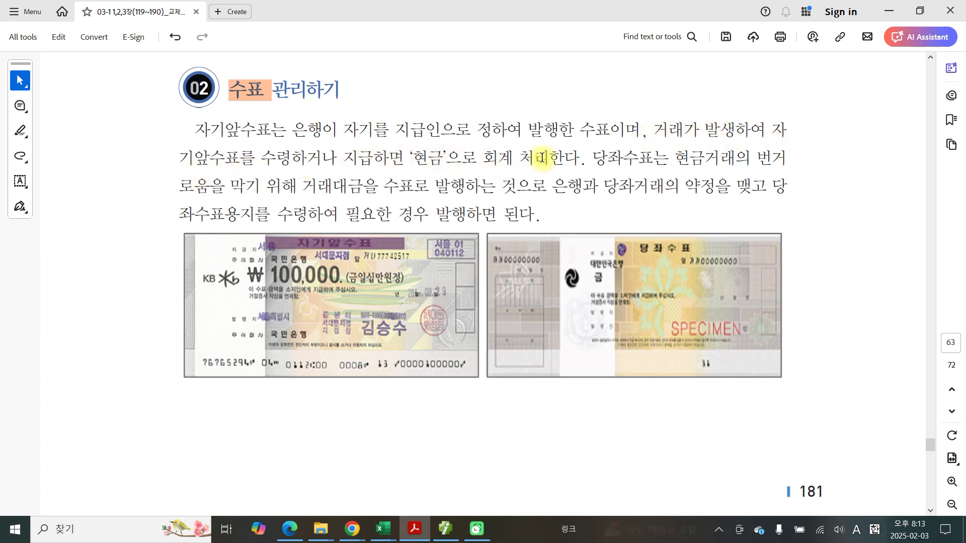
# Step: Highlight the word 현금 in the 수표 관리하기 paragraph
pyautogui.moveTo(586, 159); pyautogui.dragTo(437, 157)
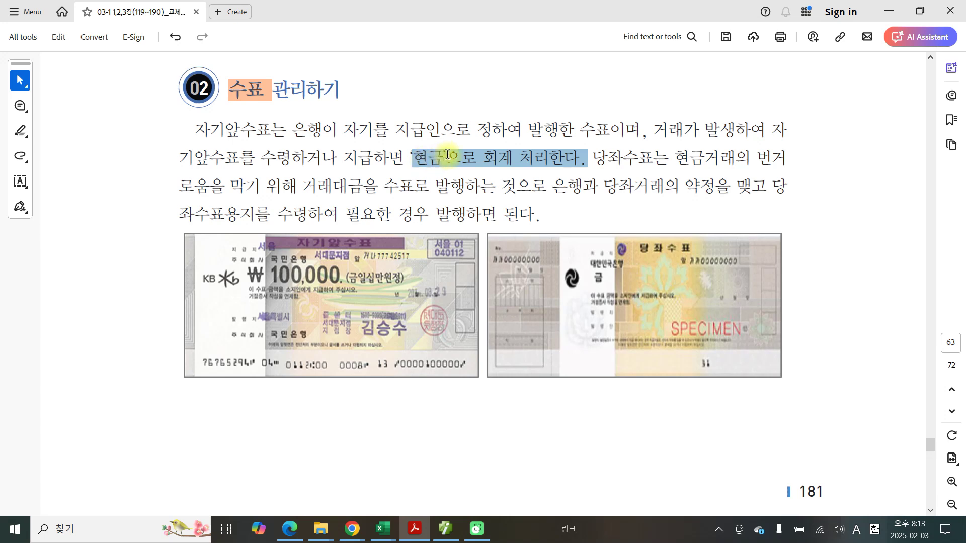
pyautogui.click(445, 156)
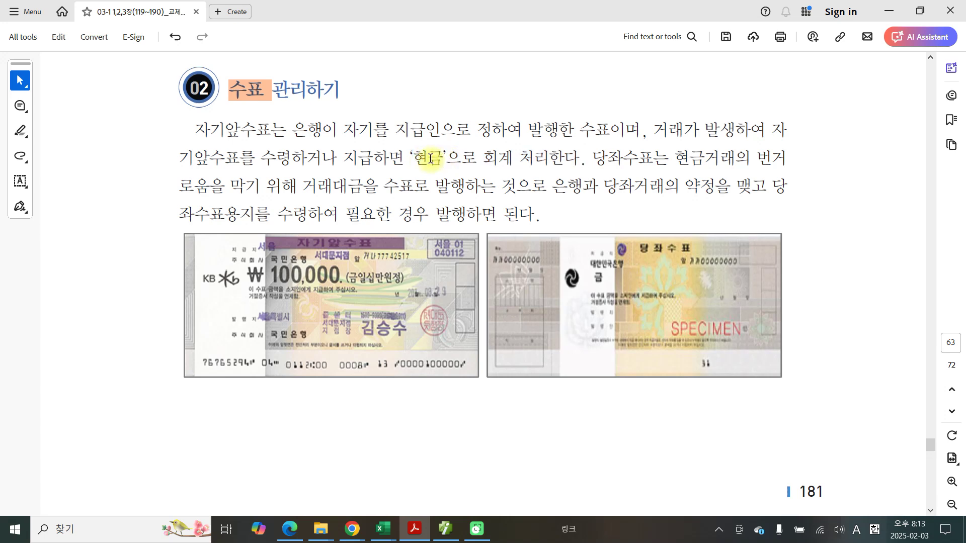
pyautogui.moveTo(413, 157); pyautogui.dragTo(443, 157)
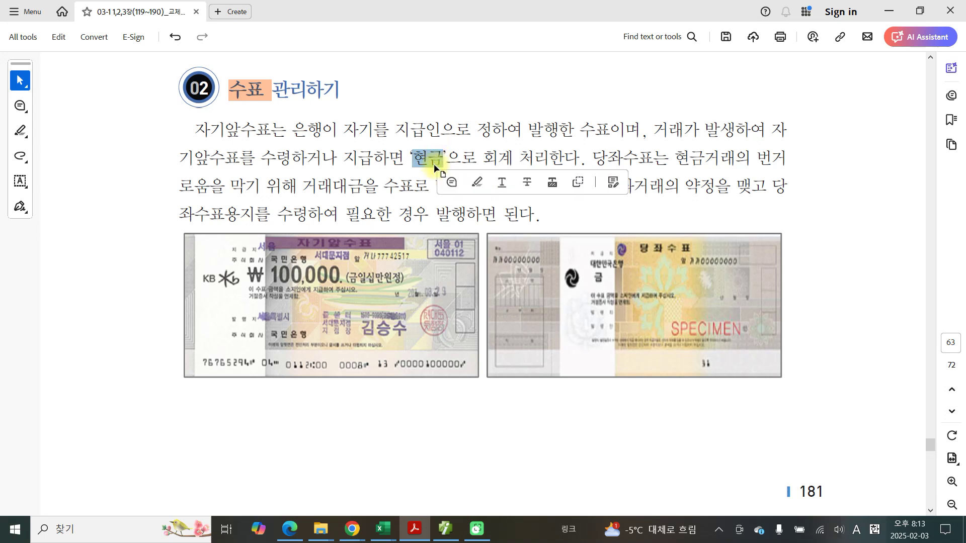
pyautogui.click(475, 182)
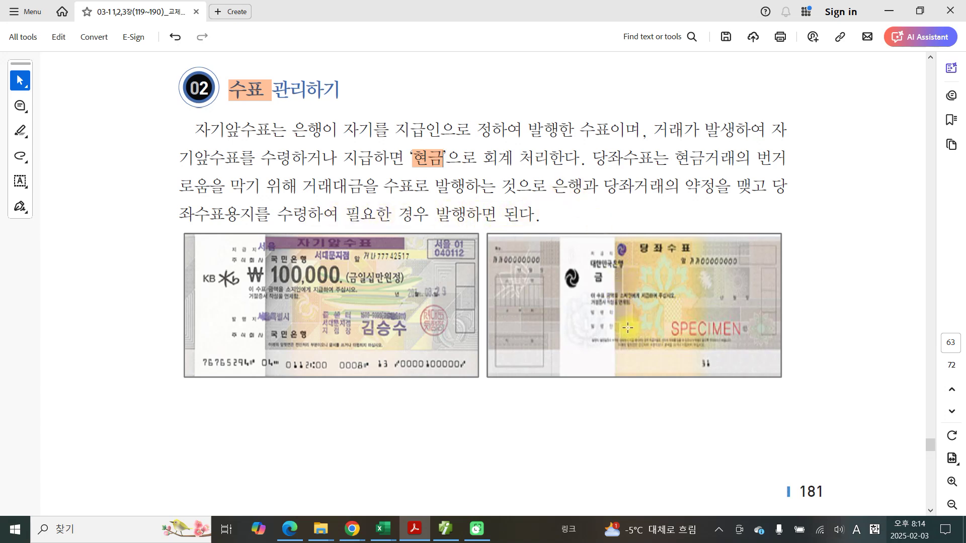
# Step: Frame the 당좌수표 image with a blue rectangle and draw lines on its amount and issuer areas
pyautogui.moveTo(480, 226)
pyautogui.mouseDown()
pyautogui.moveTo(616, 306)
pyautogui.moveTo(841, 382)
pyautogui.mouseUp()
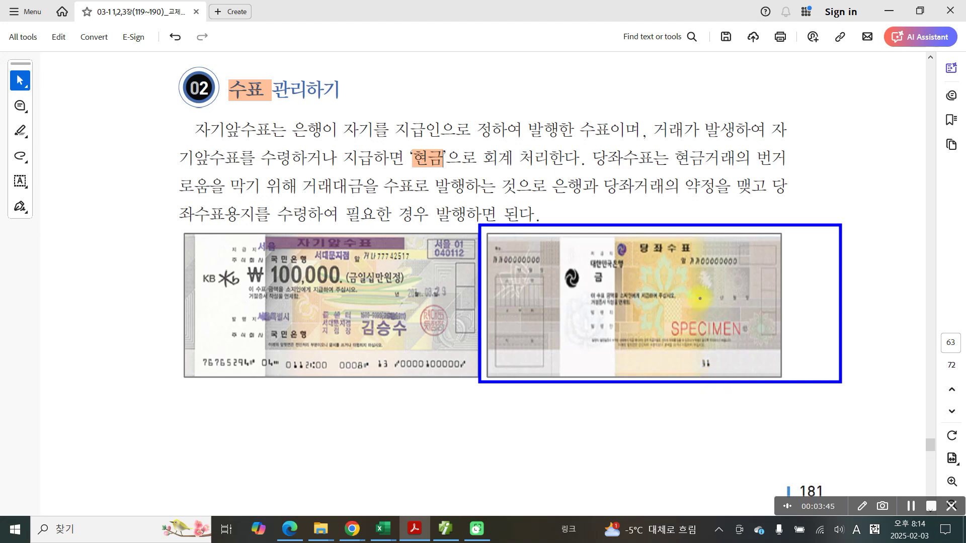
pyautogui.moveTo(630, 285); pyautogui.dragTo(725, 283)
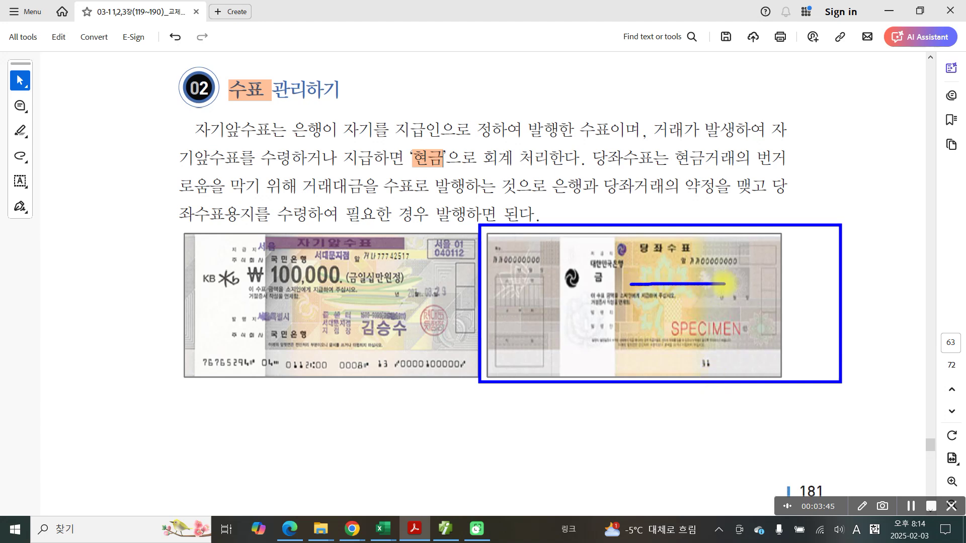
pyautogui.moveTo(635, 317); pyautogui.dragTo(703, 316)
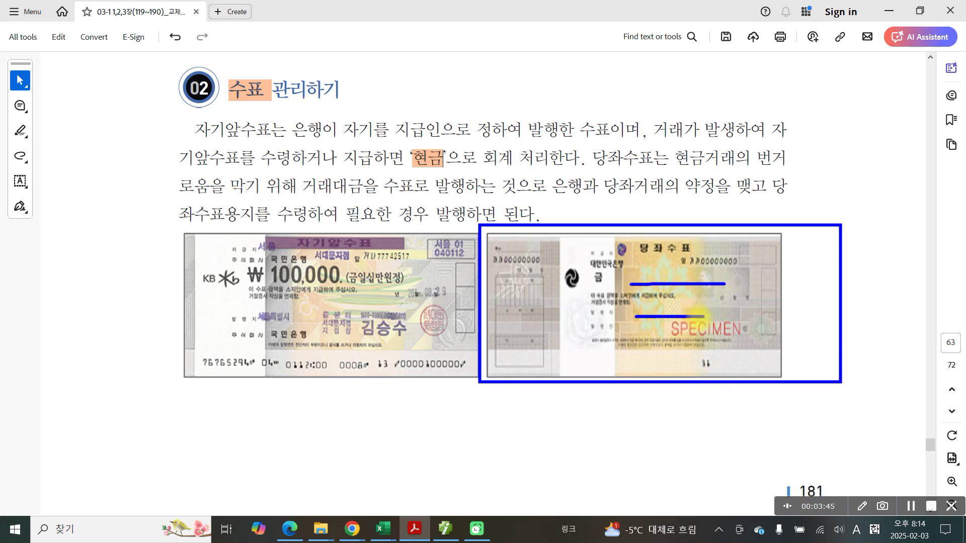
pyautogui.moveTo(641, 330); pyautogui.dragTo(722, 330)
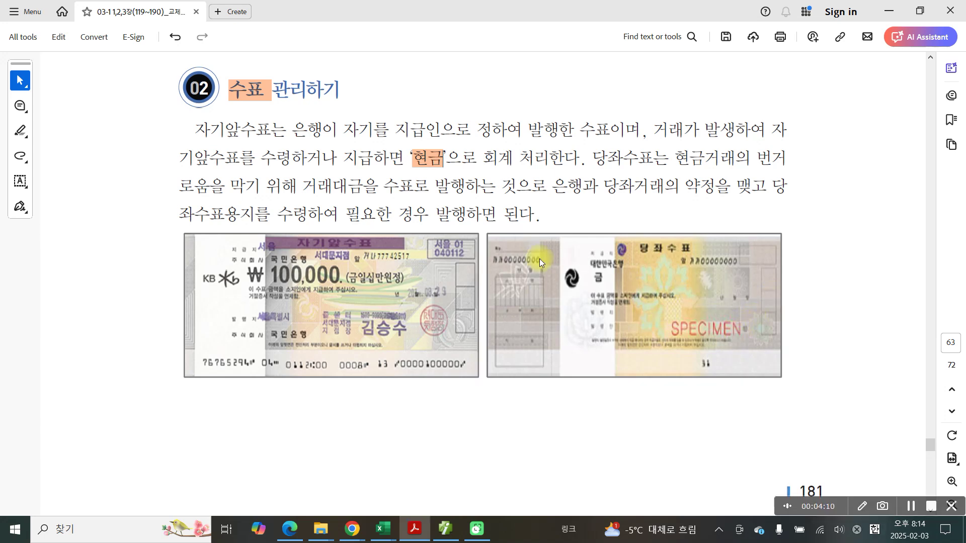
# Step: Frame the 당좌수표 image with a blue rectangle again and continue past page 181 to the next page
pyautogui.moveTo(481, 227)
pyautogui.mouseDown()
pyautogui.moveTo(763, 373)
pyautogui.moveTo(809, 386)
pyautogui.mouseUp()
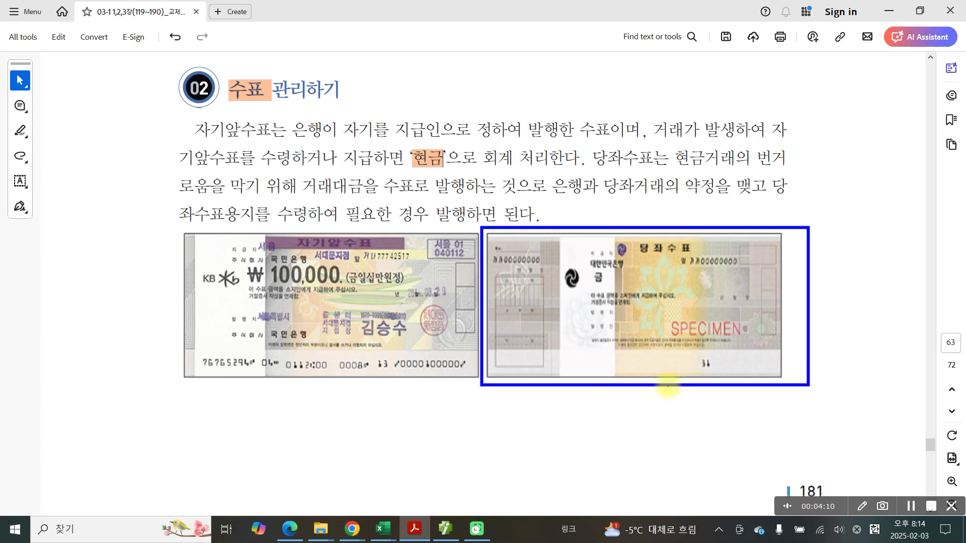
pyautogui.scroll(-1, 578, 439)
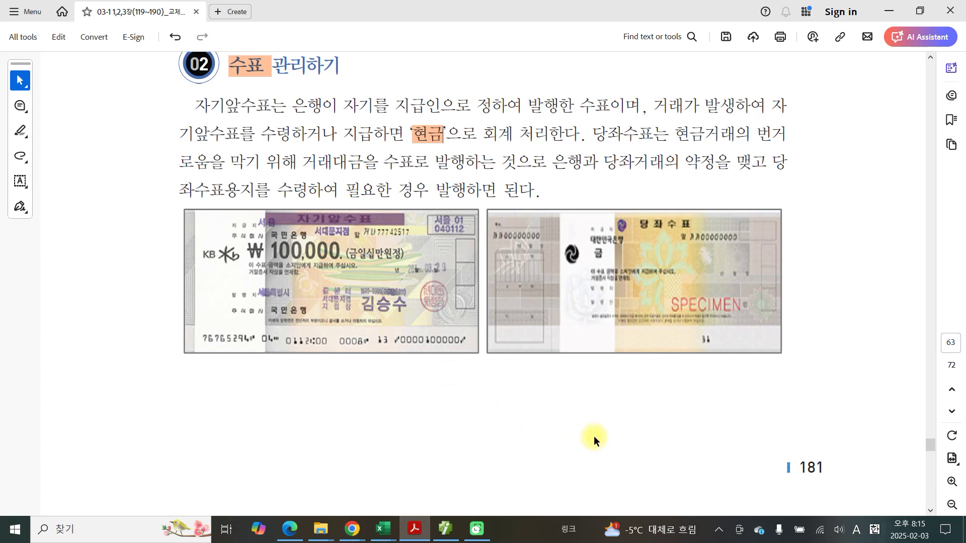
pyautogui.scroll(-5, 595, 439)
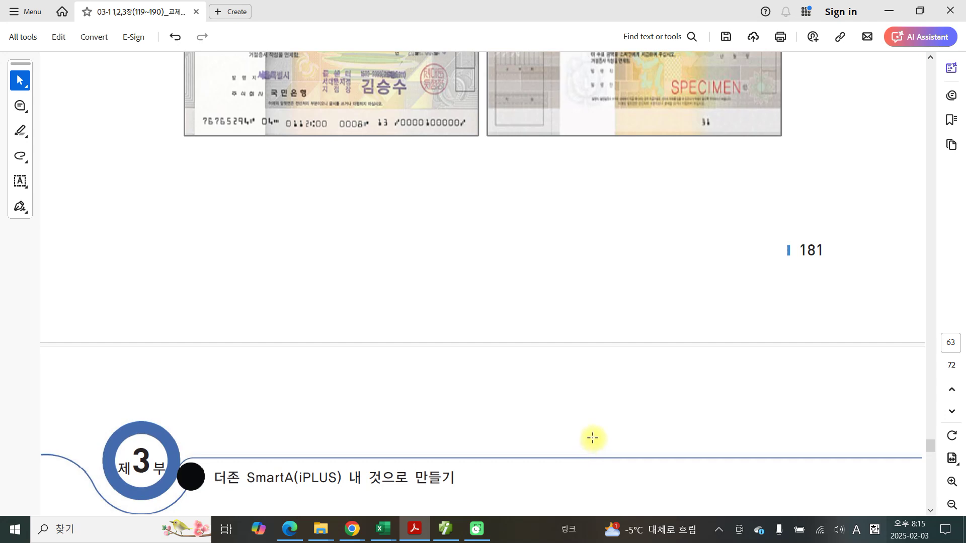
# Step: Frame the heading 어음 관련 회계처리 with a blue rectangle and underline 받을어음 in the table title below it
pyautogui.scroll(-10, 593, 438)
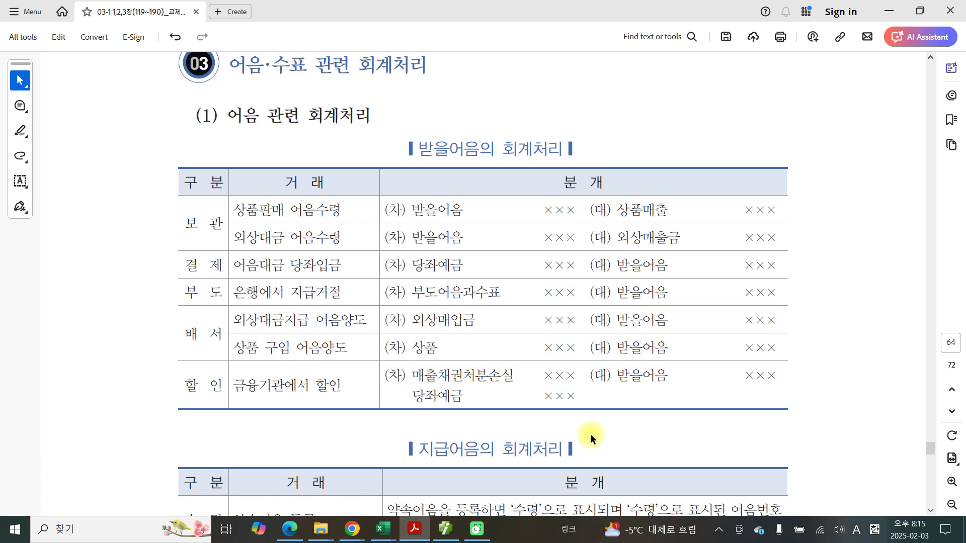
pyautogui.hotkey('ctrl', 'alt', 'd')
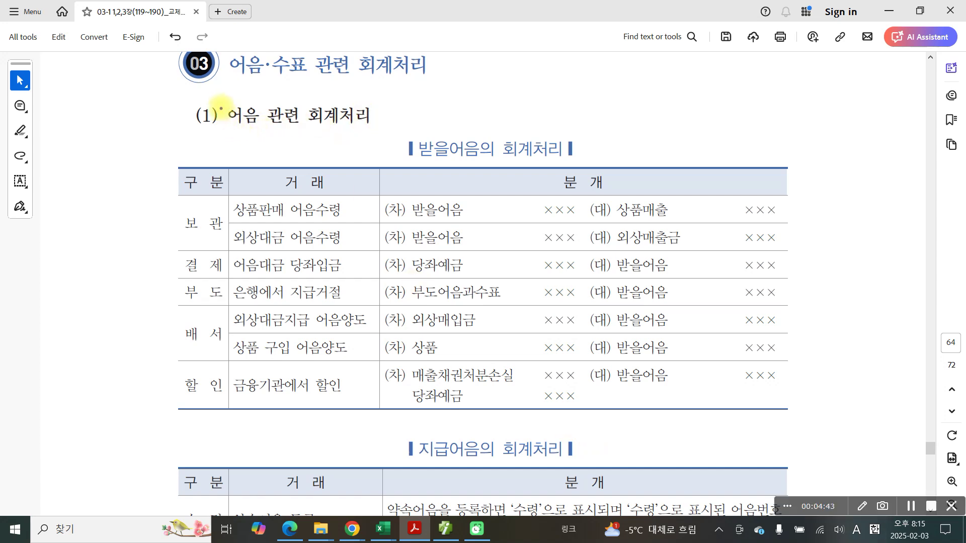
pyautogui.moveTo(220, 107); pyautogui.dragTo(384, 131)
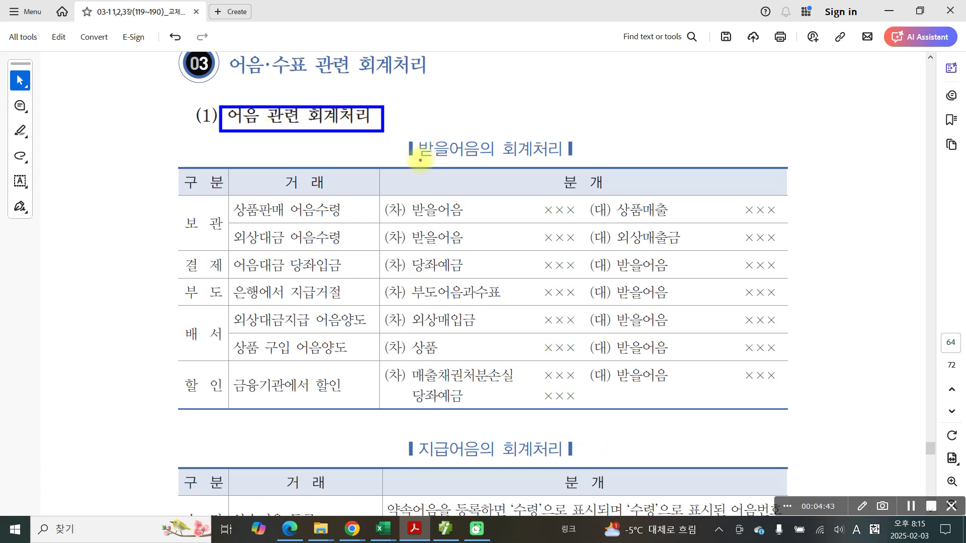
pyautogui.moveTo(420, 160); pyautogui.dragTo(485, 158)
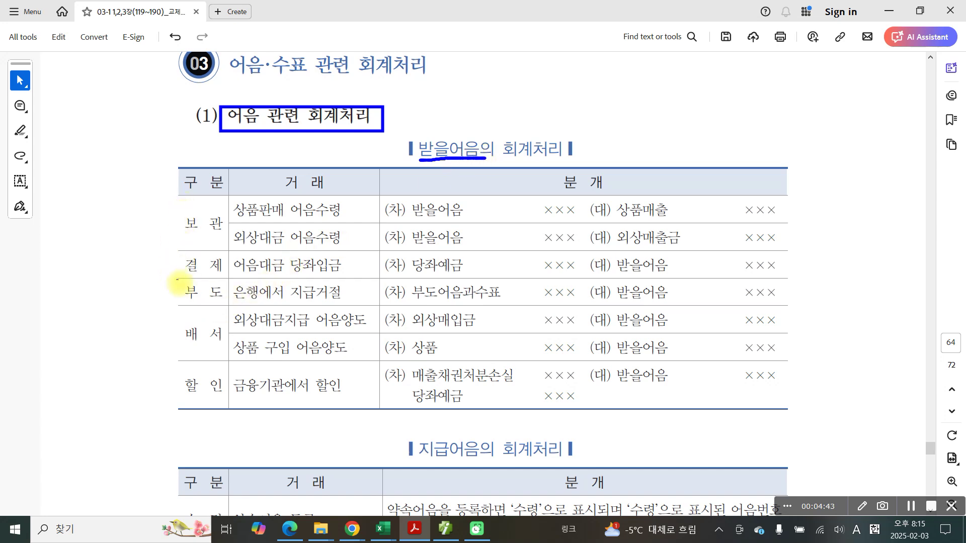
# Step: Circle and check-mark 보관 in blue, and underline 상품판매, 받을어음 and 상품매출 in its first row
pyautogui.moveTo(194, 212)
pyautogui.mouseDown()
pyautogui.moveTo(184, 216)
pyautogui.moveTo(221, 241)
pyautogui.moveTo(222, 211)
pyautogui.moveTo(191, 207)
pyautogui.mouseUp()
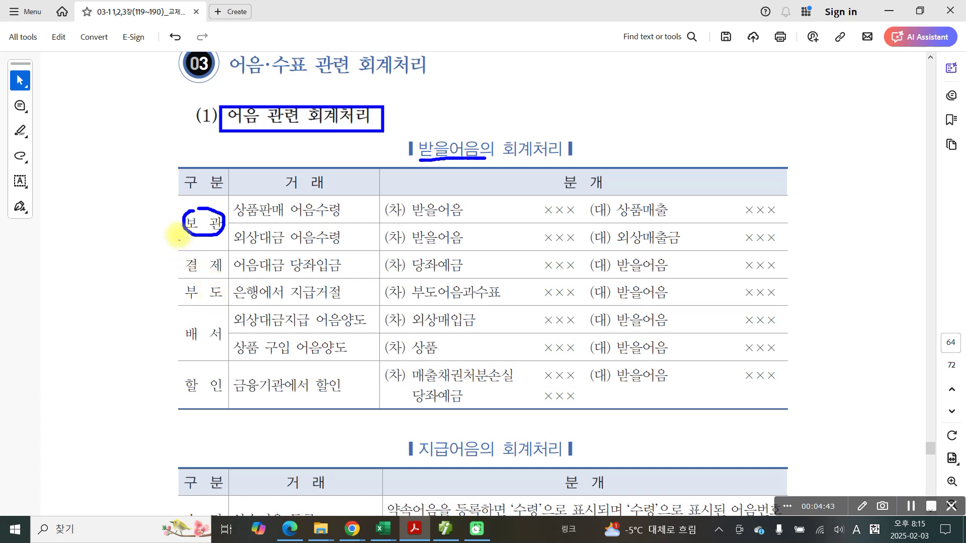
pyautogui.moveTo(170, 214); pyautogui.dragTo(186, 211)
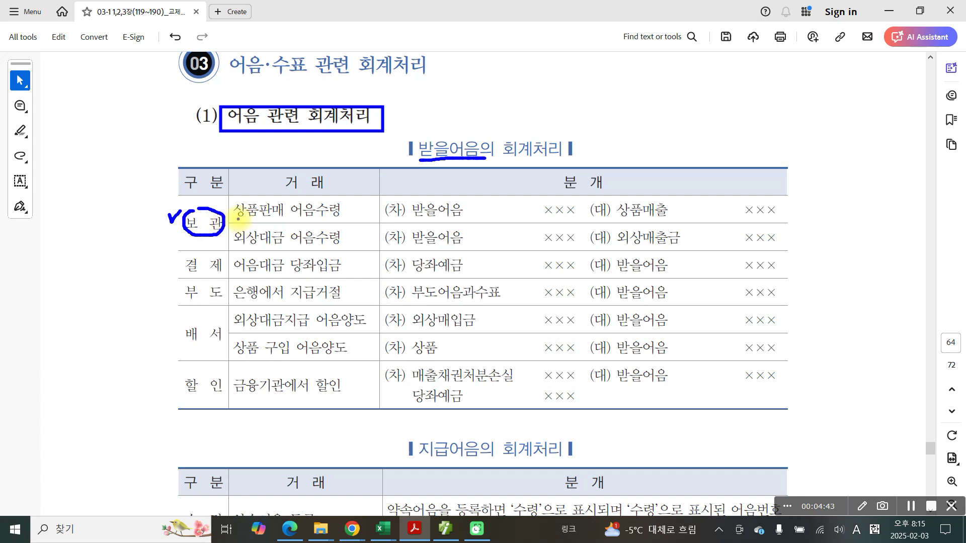
pyautogui.moveTo(237, 219); pyautogui.dragTo(281, 218)
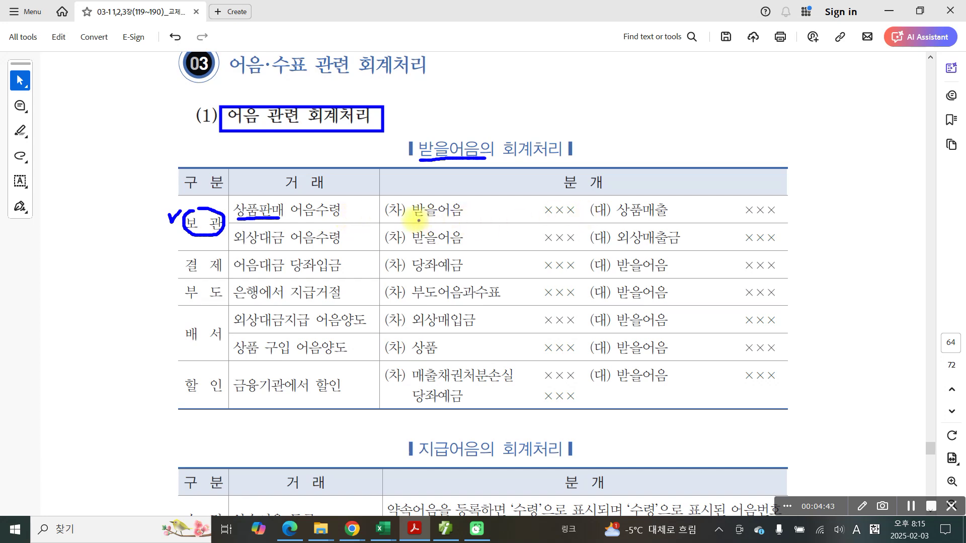
pyautogui.moveTo(414, 216); pyautogui.dragTo(465, 215)
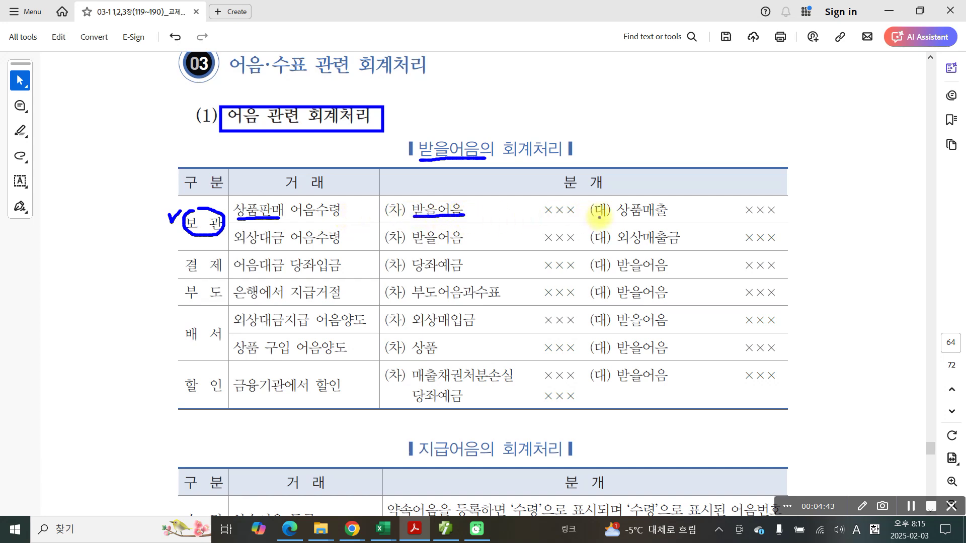
pyautogui.moveTo(624, 218); pyautogui.dragTo(668, 218)
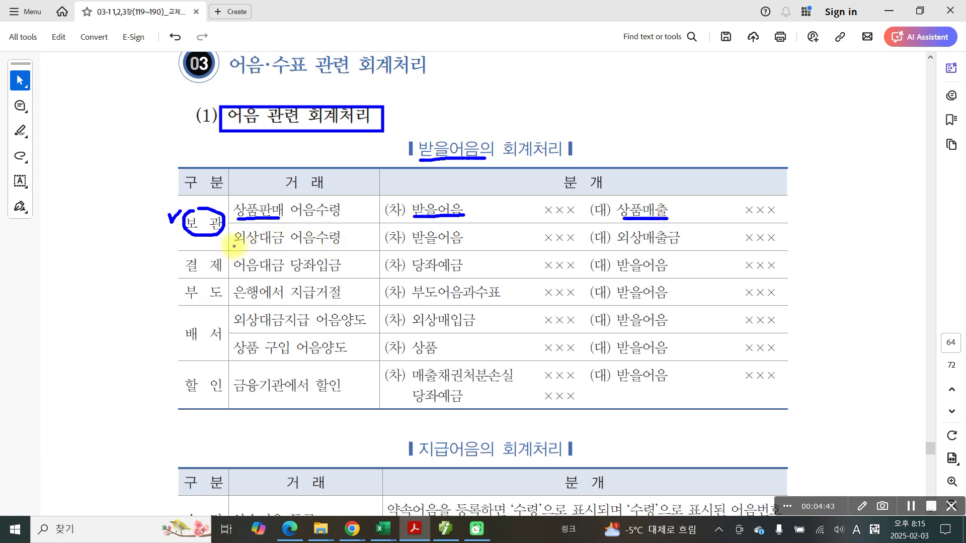
# Step: Underline 외상대금, 받을어음 and 외상매출금 in blue in the second 보관 row
pyautogui.moveTo(234, 245); pyautogui.dragTo(277, 244)
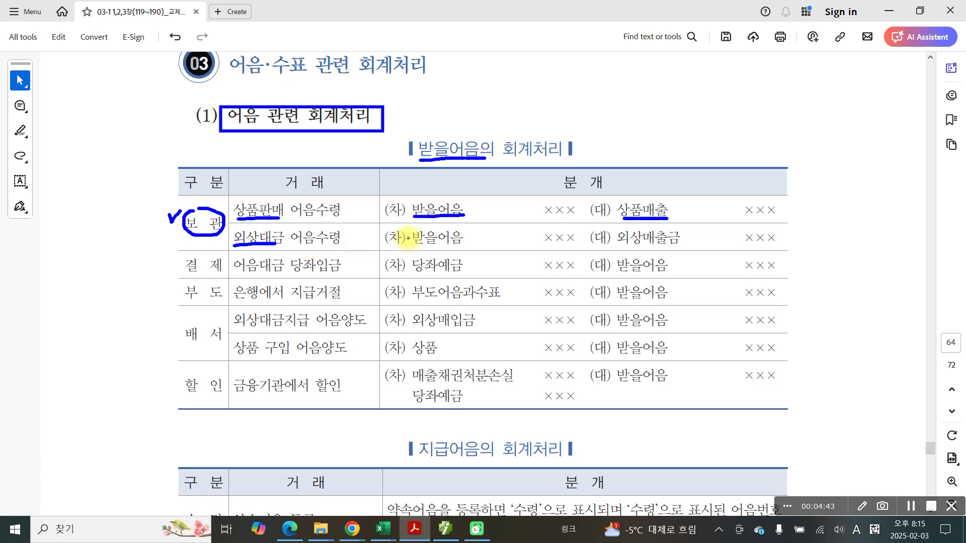
pyautogui.moveTo(410, 244); pyautogui.dragTo(468, 245)
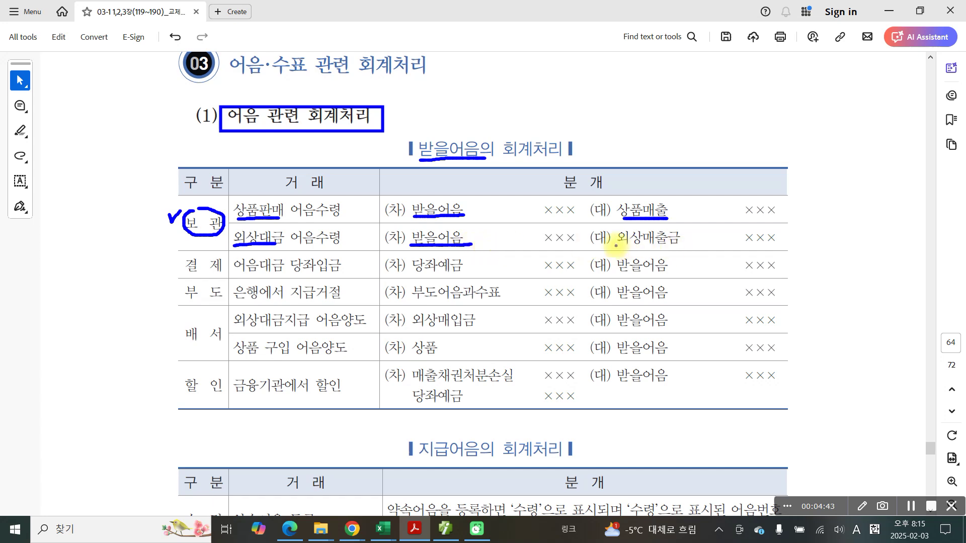
pyautogui.moveTo(616, 246); pyautogui.dragTo(697, 248)
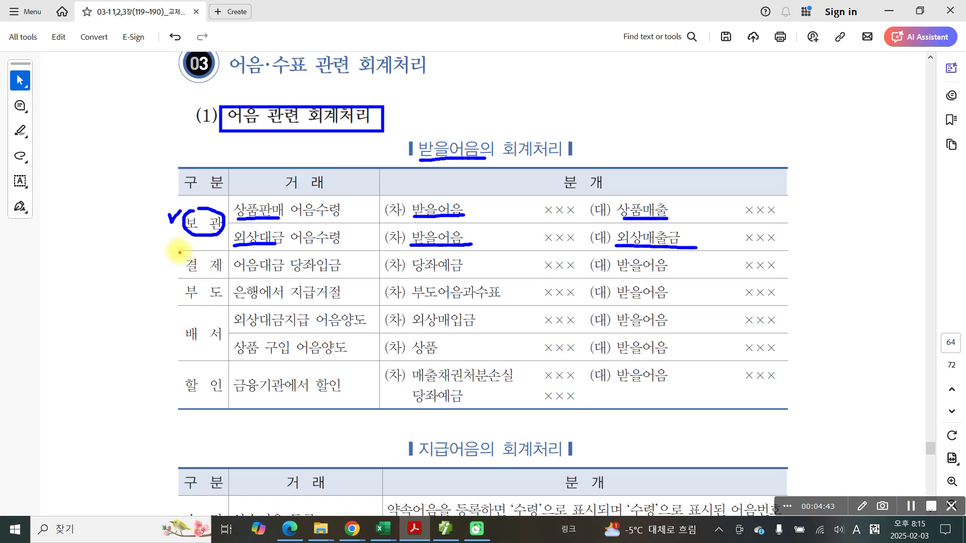
# Step: Frame the categories 결제 through 할인 with a red rectangle and underline the credit entry 받을어음 in each of their rows
pyautogui.moveTo(179, 249)
pyautogui.mouseDown()
pyautogui.moveTo(224, 306)
pyautogui.moveTo(228, 408)
pyautogui.mouseUp()
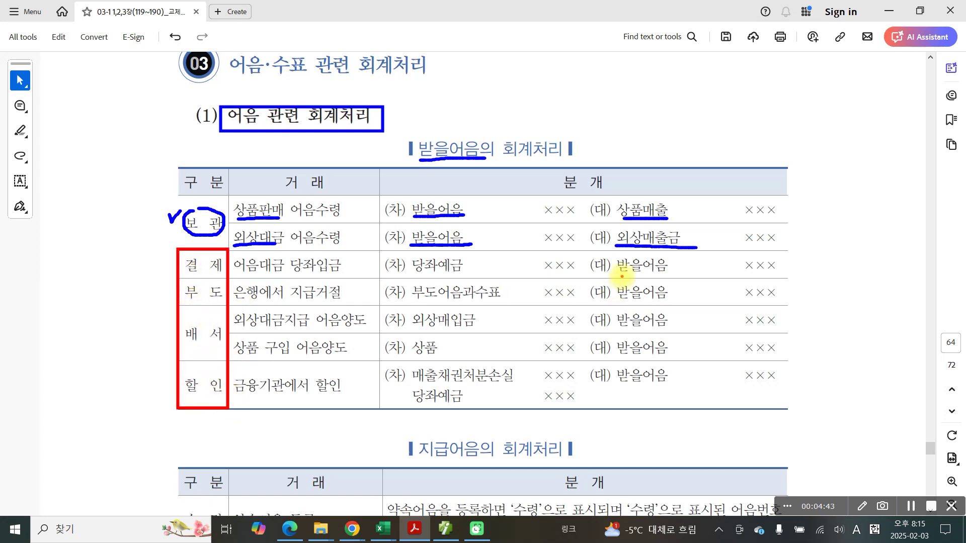
pyautogui.moveTo(622, 277); pyautogui.dragTo(672, 277)
pyautogui.moveTo(623, 301); pyautogui.dragTo(669, 302)
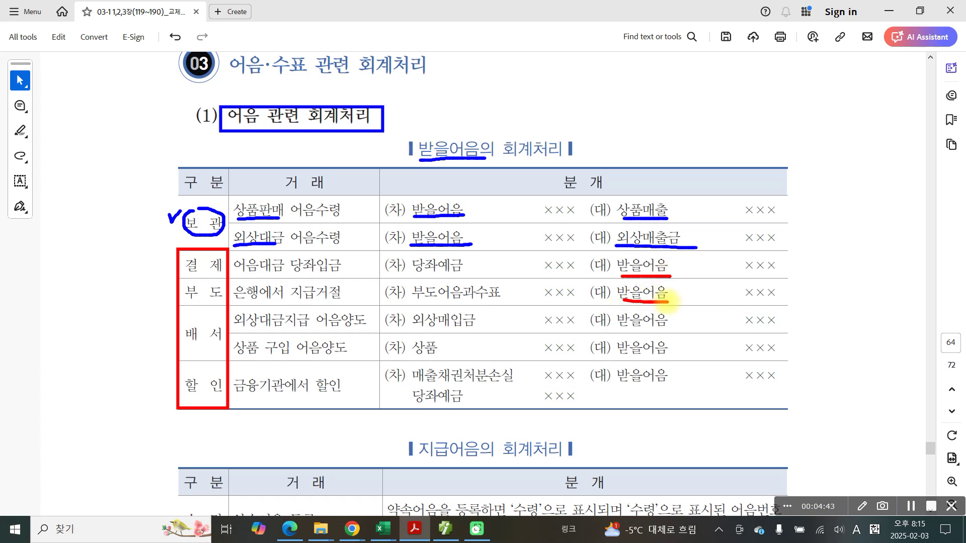
pyautogui.moveTo(617, 330); pyautogui.dragTo(665, 330)
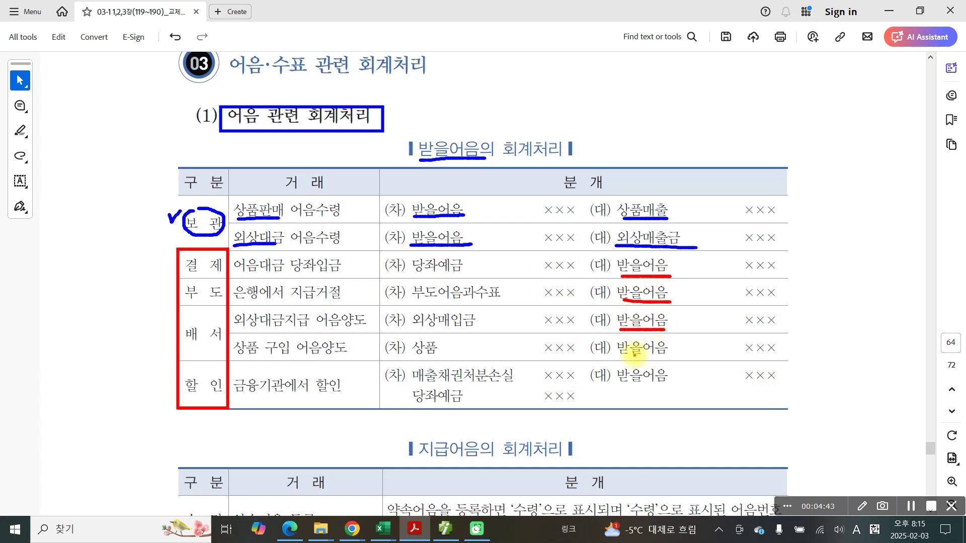
pyautogui.moveTo(622, 355); pyautogui.dragTo(673, 356)
pyautogui.moveTo(623, 387); pyautogui.dragTo(685, 385)
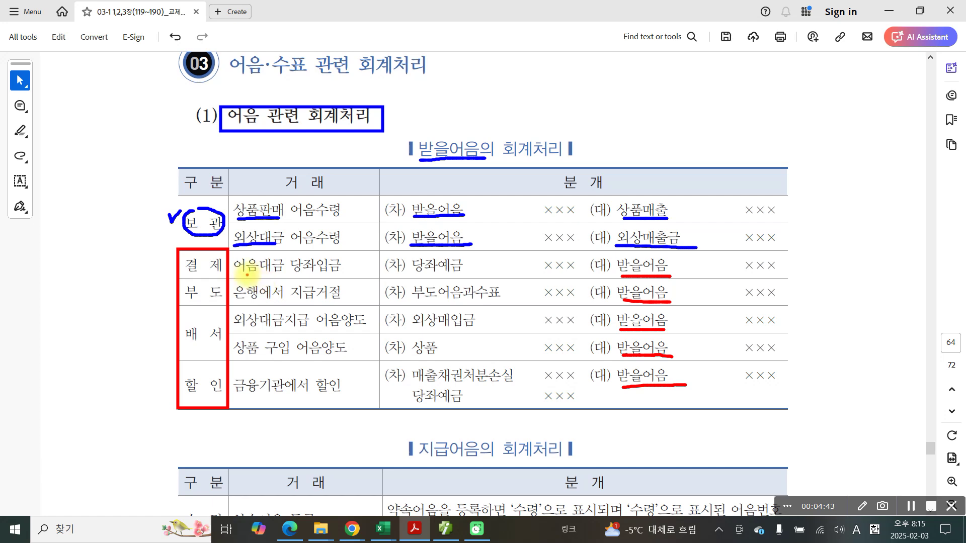
# Step: Underline 어음대금 당좌입금 and 당좌예금 in the 결제 row in red, then check-mark 부도 and underline 지급거절 and 부도어음과수표
pyautogui.moveTo(248, 275); pyautogui.dragTo(337, 275)
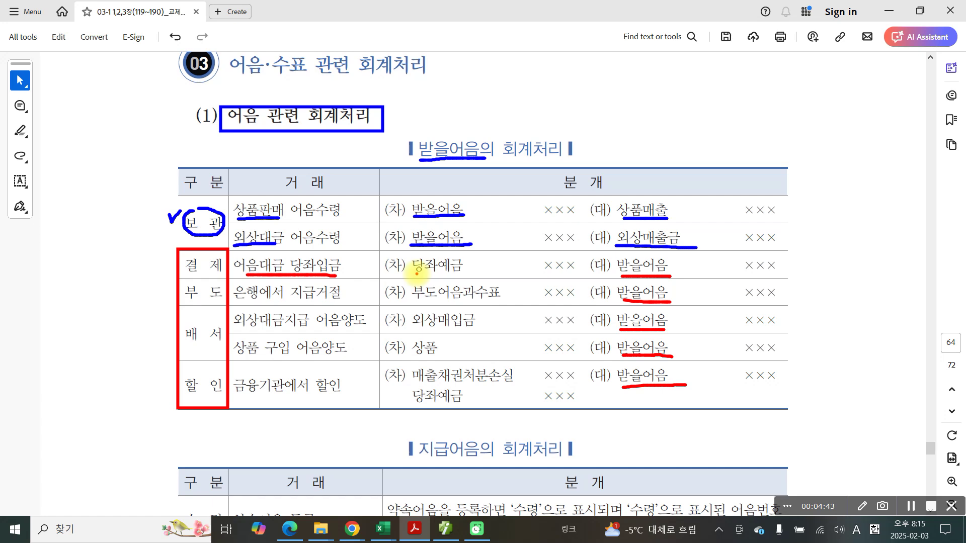
pyautogui.moveTo(417, 274); pyautogui.dragTo(472, 274)
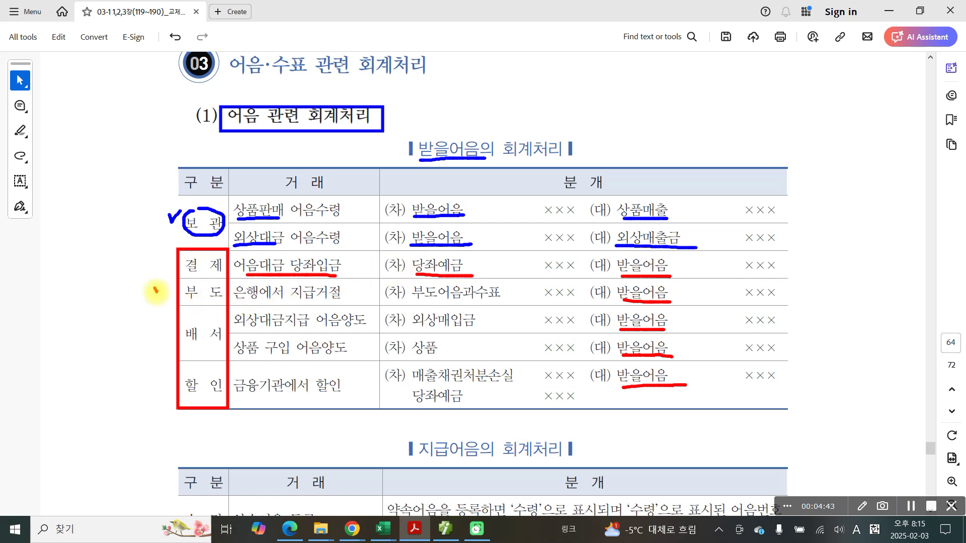
pyautogui.moveTo(158, 295); pyautogui.dragTo(163, 288)
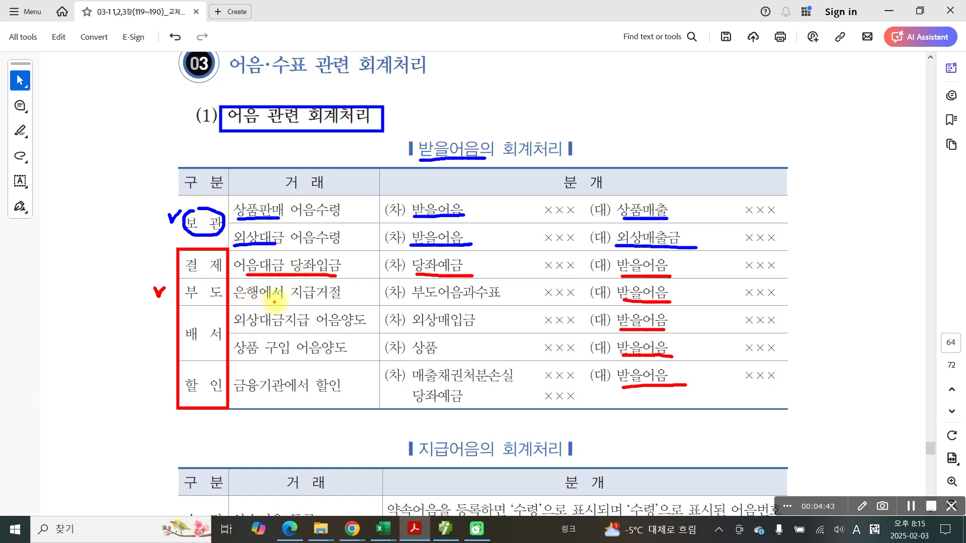
pyautogui.moveTo(277, 303); pyautogui.dragTo(340, 301)
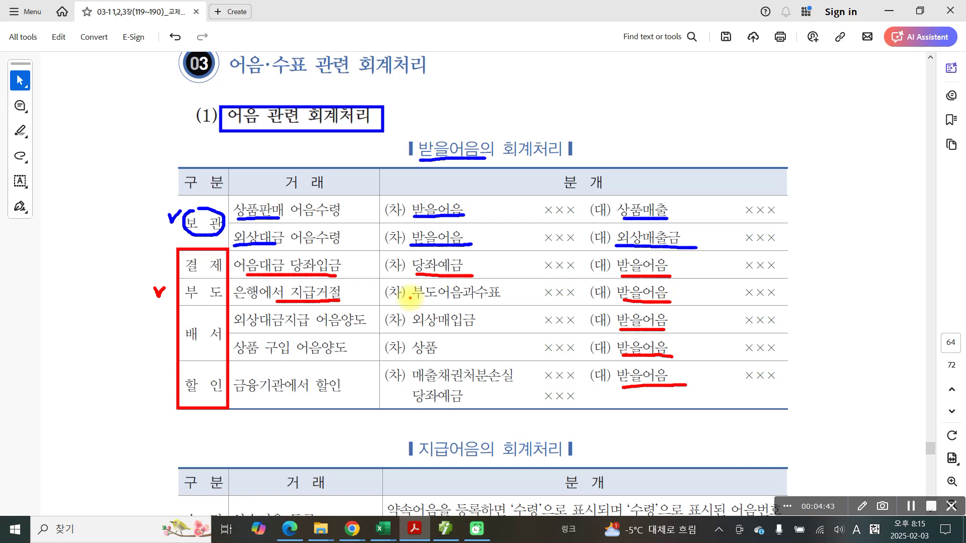
pyautogui.moveTo(412, 298); pyautogui.dragTo(504, 298)
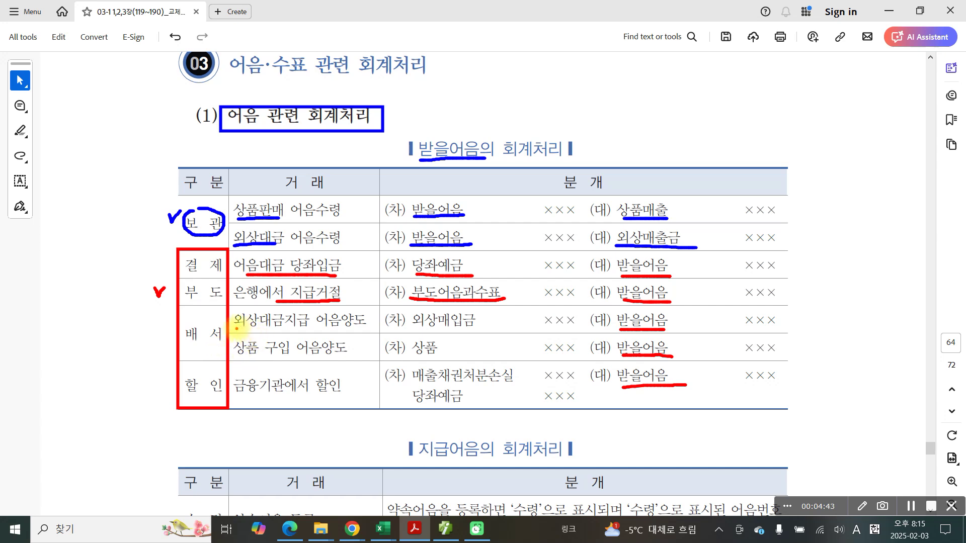
# Step: Underline 외상대금지급, 외상매입금, 상품 구입 and 상품 in red in the two 배서 rows
pyautogui.moveTo(237, 328); pyautogui.dragTo(303, 326)
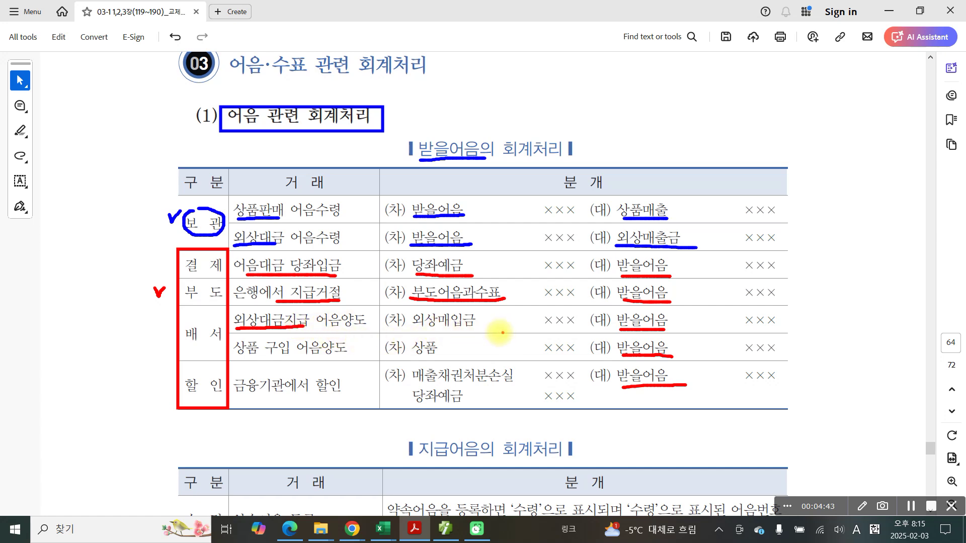
pyautogui.moveTo(412, 328); pyautogui.dragTo(489, 327)
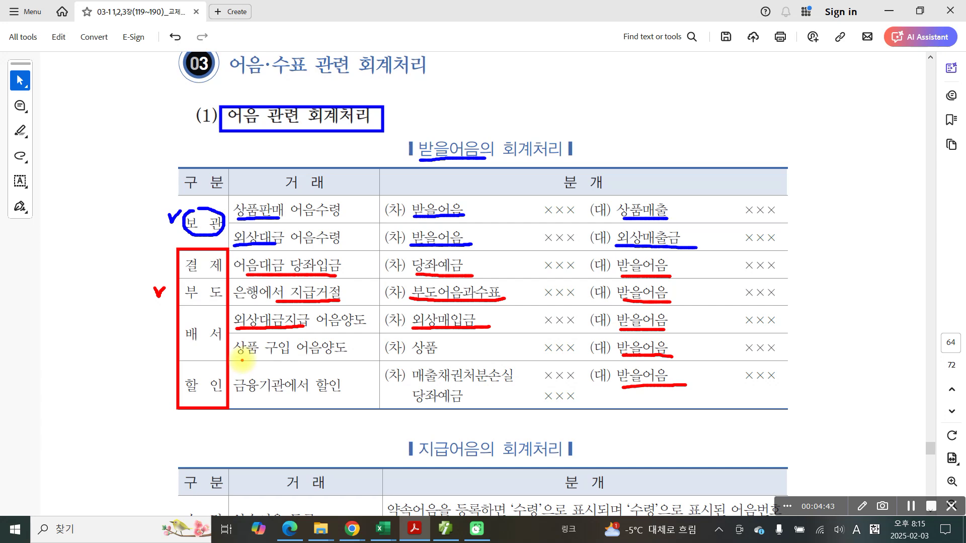
pyautogui.moveTo(235, 356); pyautogui.dragTo(293, 357)
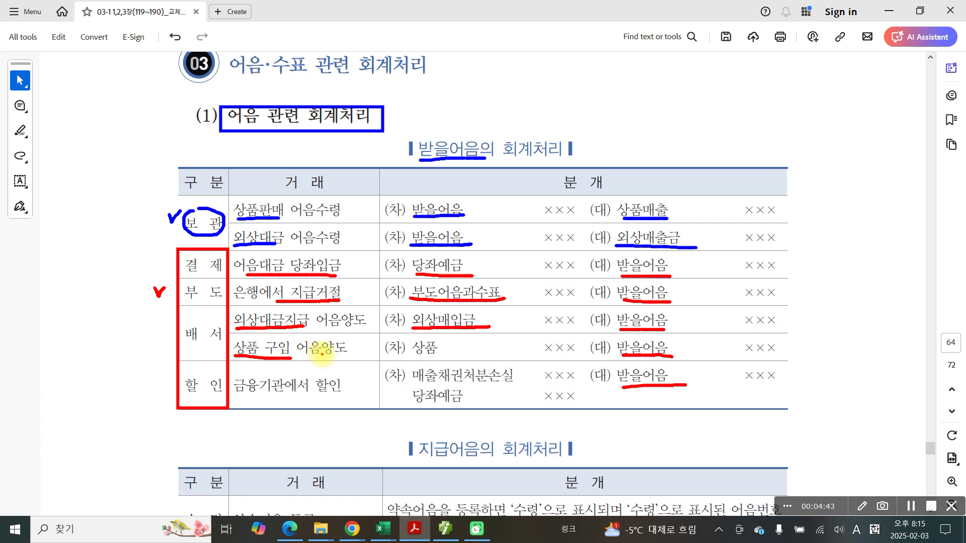
pyautogui.moveTo(413, 356); pyautogui.dragTo(473, 355)
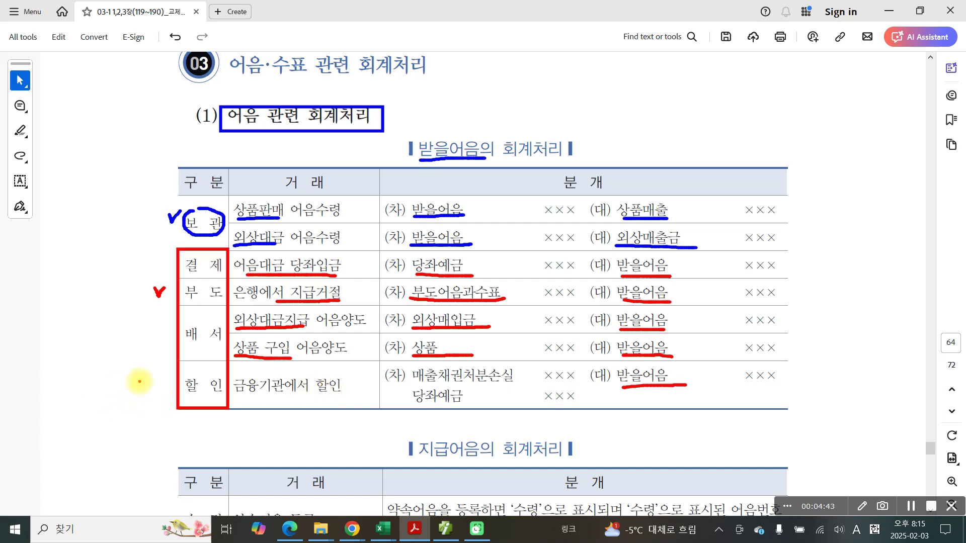
# Step: Check-mark 할인 in red, underline 금융기관에서 할인, box and check-mark 매출채권처분손실, and box 당좌예금
pyautogui.moveTo(140, 381)
pyautogui.mouseDown()
pyautogui.moveTo(144, 389)
pyautogui.moveTo(162, 373)
pyautogui.mouseUp()
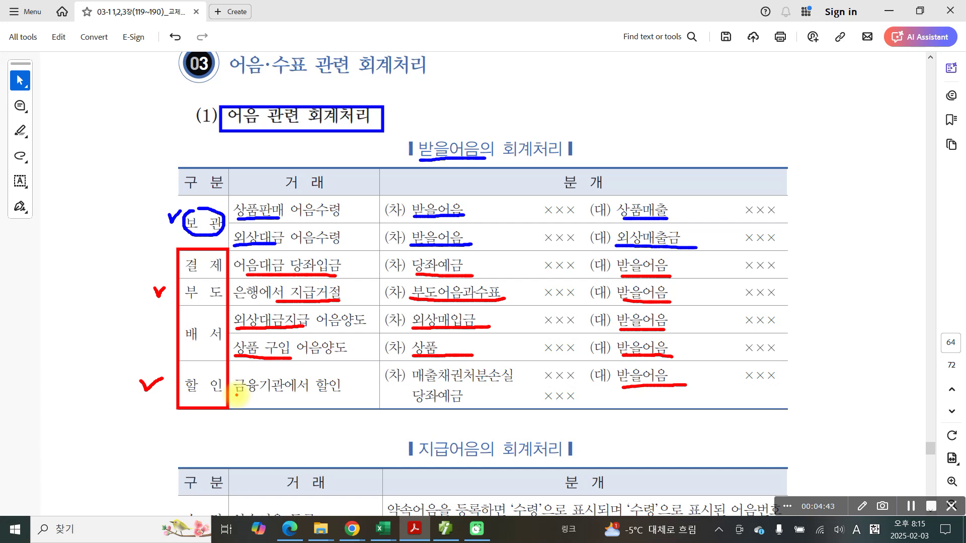
pyautogui.moveTo(234, 395); pyautogui.dragTo(343, 396)
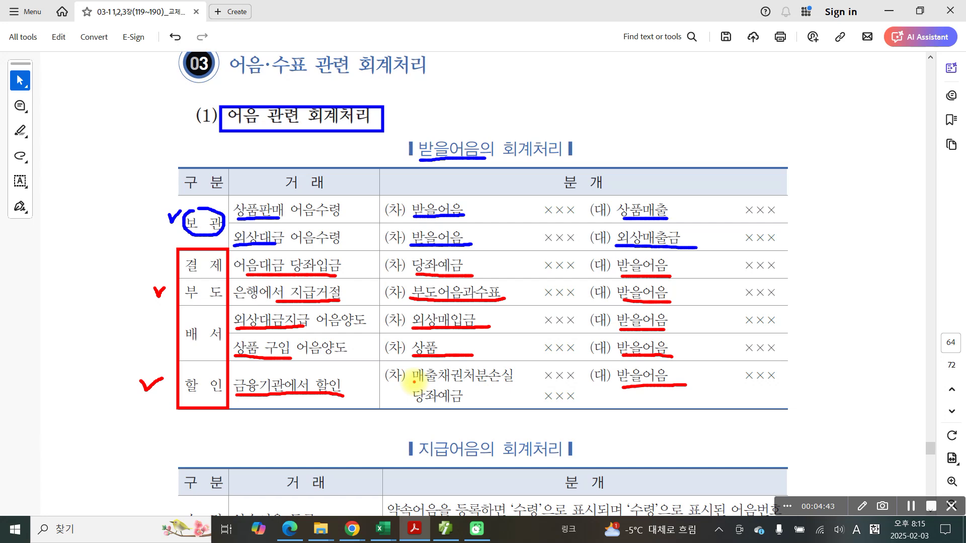
pyautogui.moveTo(413, 381)
pyautogui.mouseDown()
pyautogui.moveTo(523, 387)
pyautogui.moveTo(521, 363)
pyautogui.moveTo(406, 363)
pyautogui.moveTo(406, 385)
pyautogui.moveTo(416, 386)
pyautogui.mouseUp()
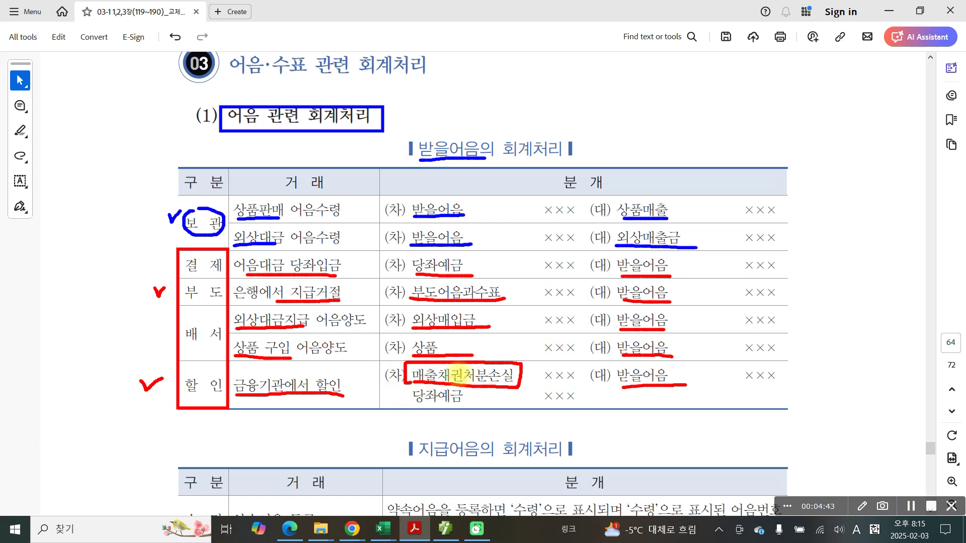
pyautogui.moveTo(526, 368); pyautogui.dragTo(533, 369)
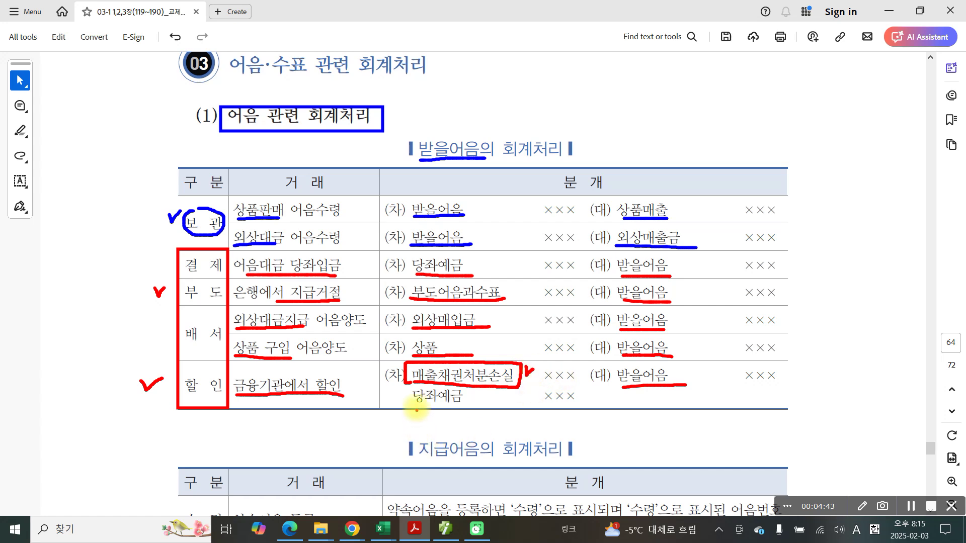
pyautogui.moveTo(401, 392)
pyautogui.mouseDown()
pyautogui.moveTo(401, 415)
pyautogui.moveTo(476, 410)
pyautogui.moveTo(473, 387)
pyautogui.moveTo(398, 392)
pyautogui.mouseUp()
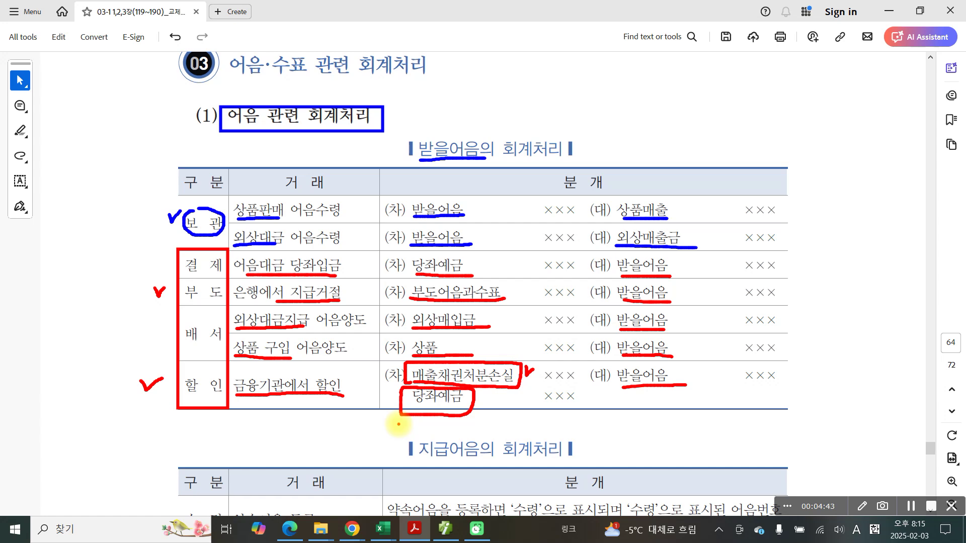
# Step: Draw freehand strokes in the blank margin beside the 받을어음 table and clear all drawings from the page
pyautogui.moveTo(796, 181); pyautogui.dragTo(833, 228)
pyautogui.moveTo(849, 160)
pyautogui.mouseDown()
pyautogui.moveTo(866, 166)
pyautogui.moveTo(858, 202)
pyautogui.moveTo(880, 198)
pyautogui.mouseUp()
pyautogui.moveTo(872, 214); pyautogui.dragTo(891, 220)
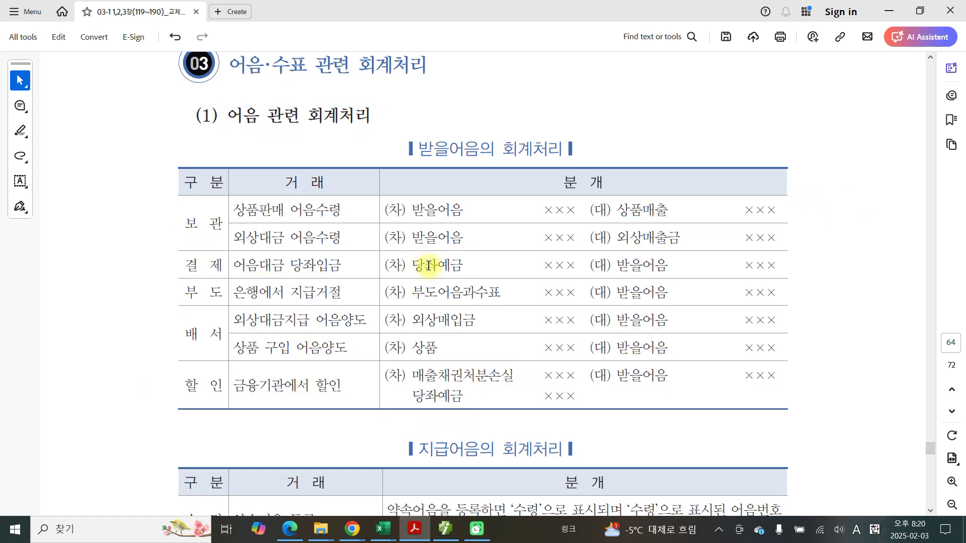
# Step: Highlight 수령 and 약속어음 등록 in the first row of the 지급어음 table
pyautogui.scroll(-3, 499, 347)
pyautogui.scroll(-2, 502, 345)
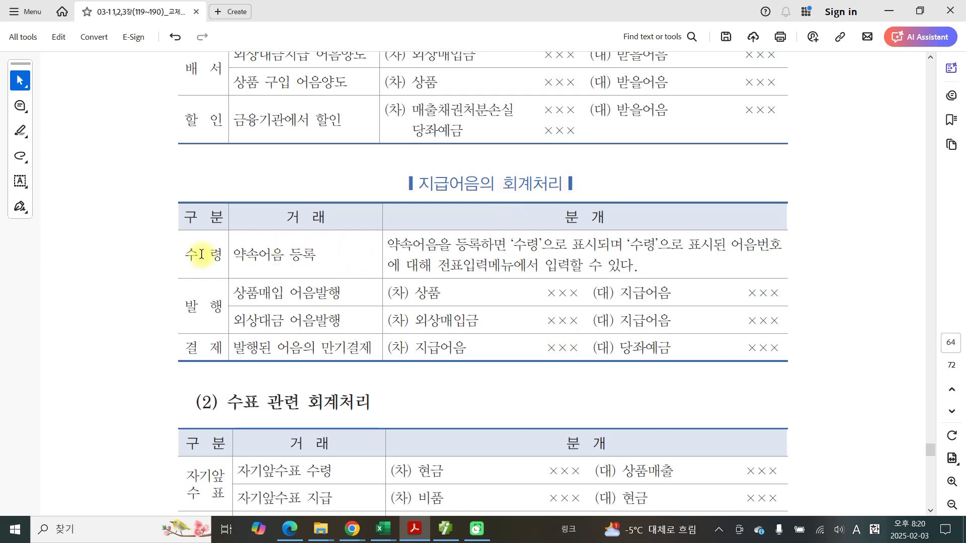
pyautogui.moveTo(189, 258); pyautogui.dragTo(247, 259)
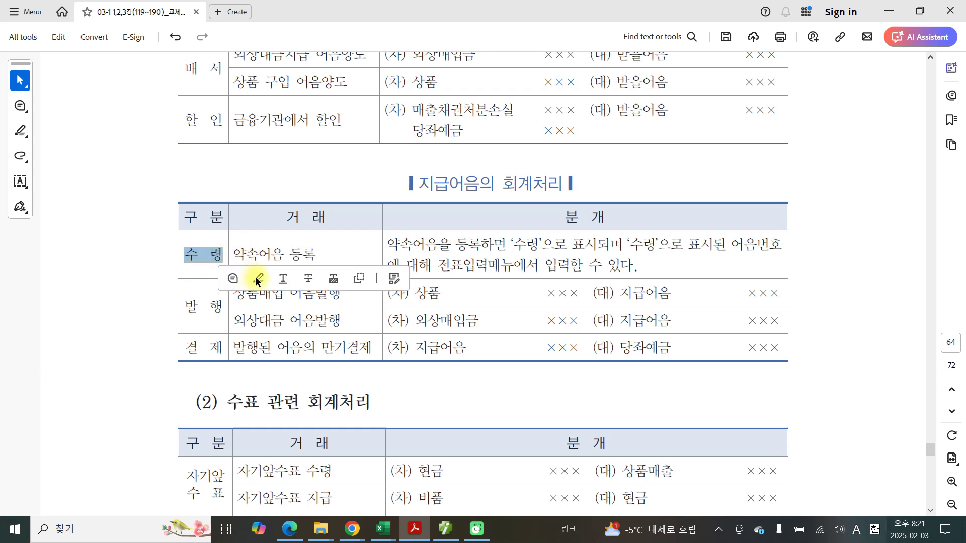
pyautogui.click(258, 279)
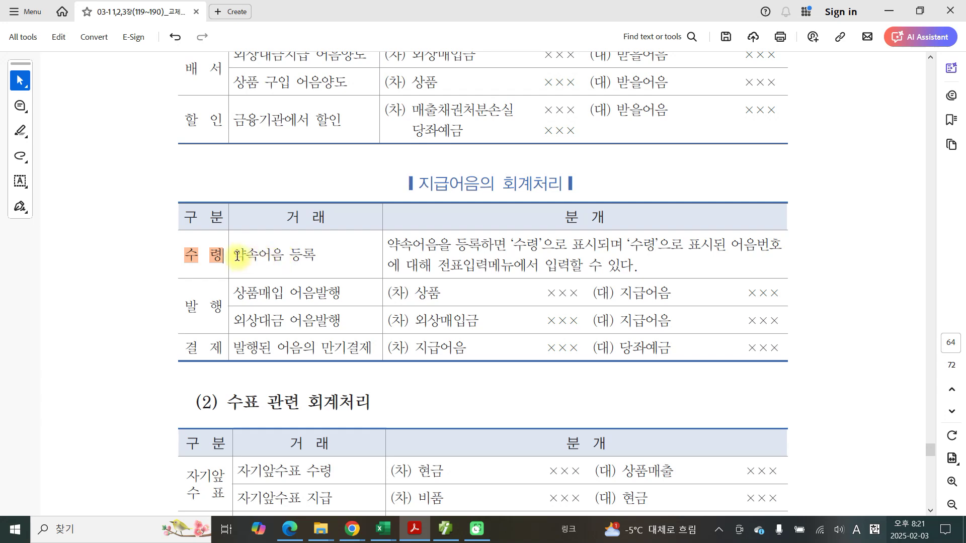
pyautogui.moveTo(234, 256); pyautogui.dragTo(317, 258)
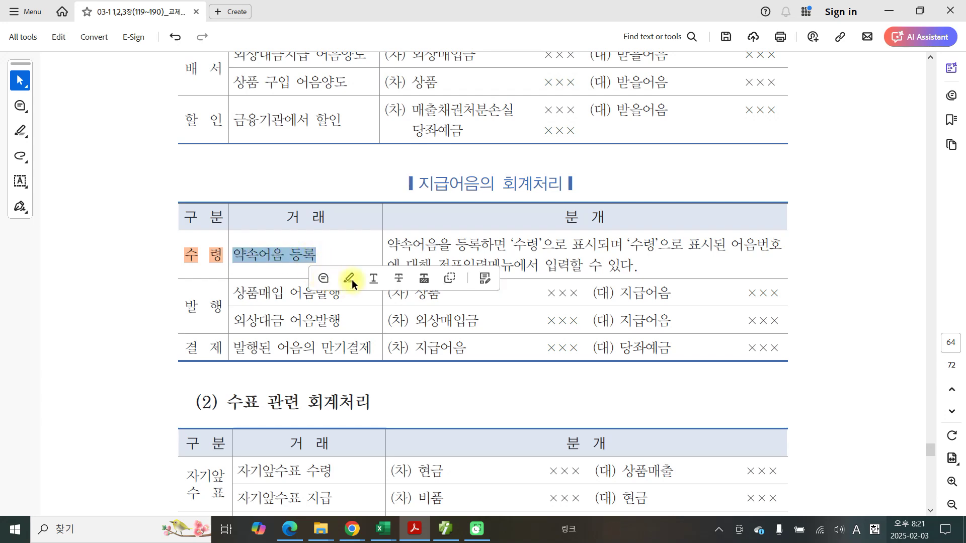
pyautogui.click(350, 279)
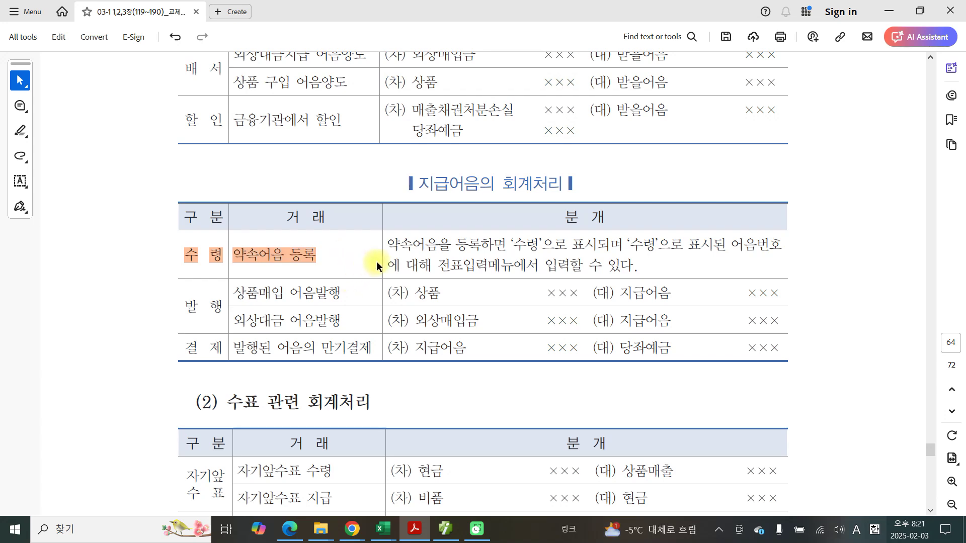
pyautogui.click(300, 247)
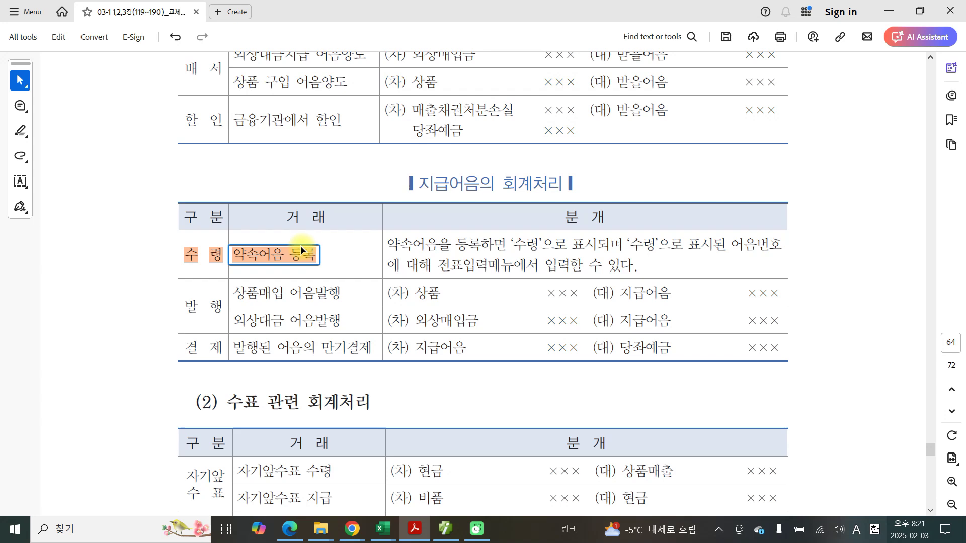
pyautogui.click(323, 265)
pyautogui.click(318, 259)
pyautogui.click(321, 267)
pyautogui.click(306, 258)
pyautogui.click(325, 262)
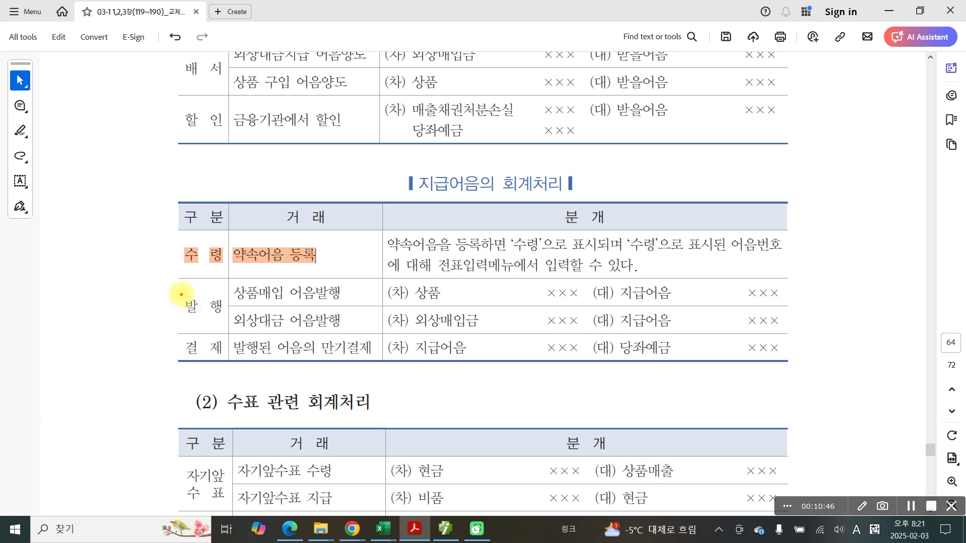
# Step: Box 발행 in red and underline 지급어음 in the table heading, plus 상품매입 and 외상대금 in the 발행 rows
pyautogui.moveTo(181, 295); pyautogui.dragTo(223, 321)
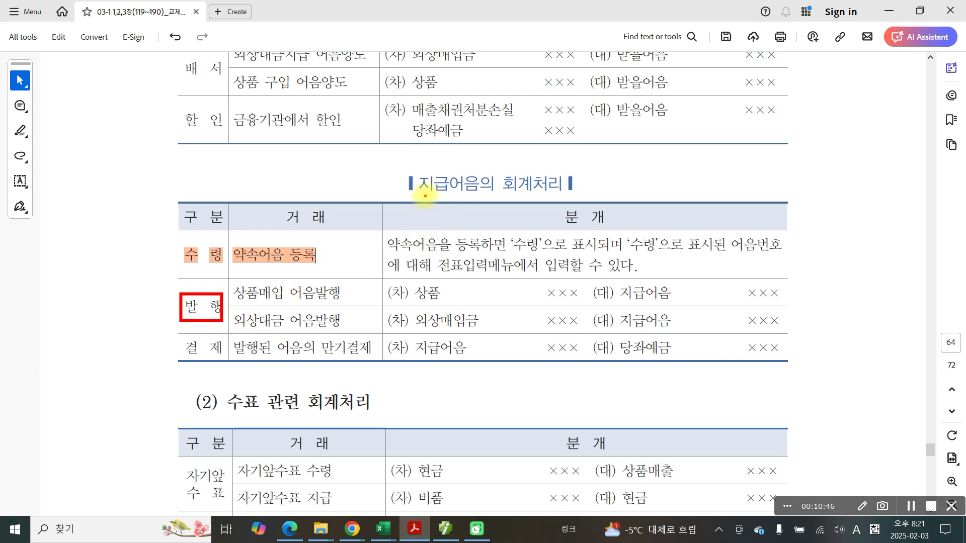
pyautogui.moveTo(425, 197); pyautogui.dragTo(476, 201)
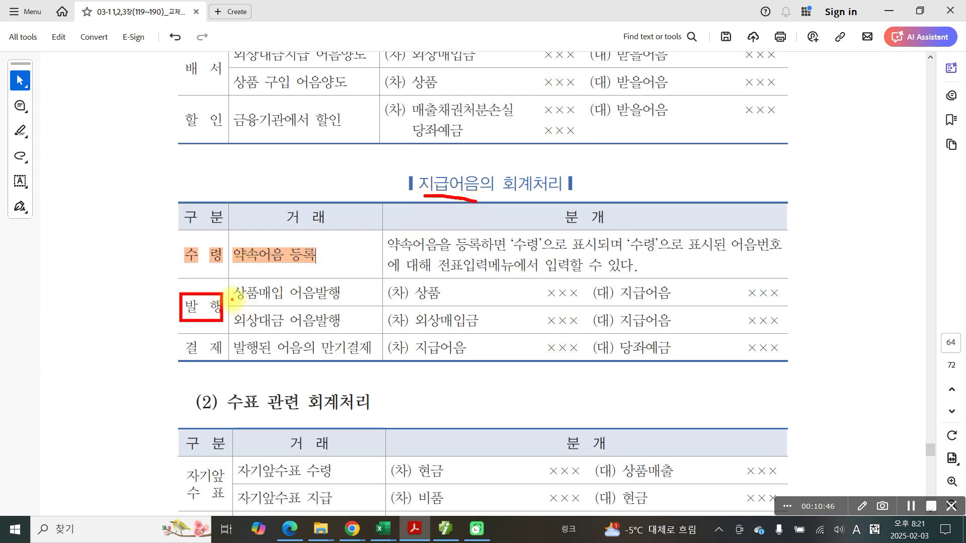
pyautogui.moveTo(232, 300); pyautogui.dragTo(284, 301)
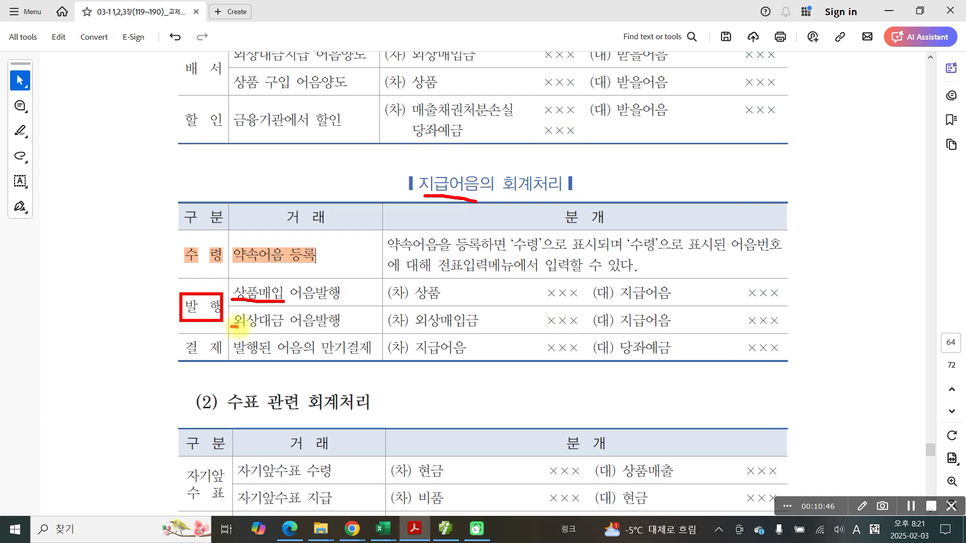
pyautogui.moveTo(232, 327); pyautogui.dragTo(284, 327)
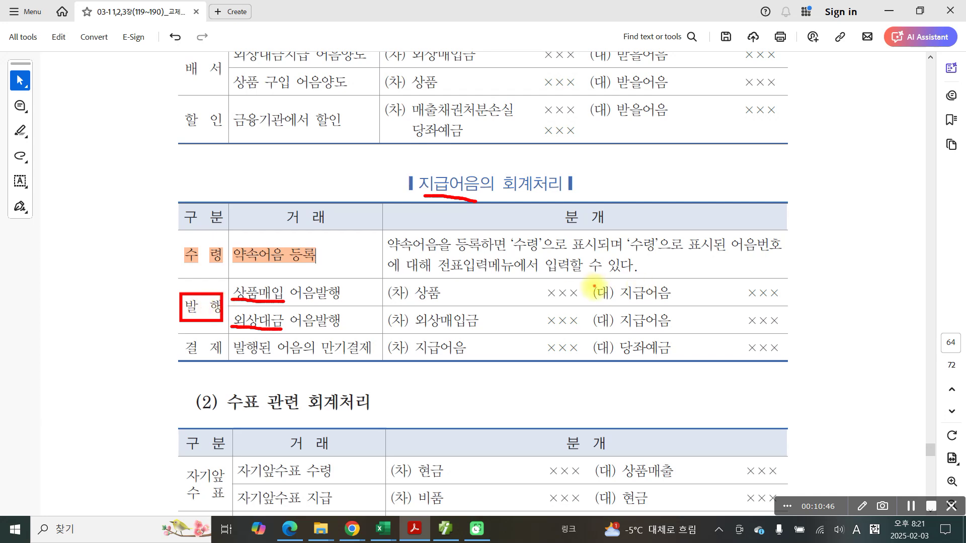
# Step: Underline in red the credit entries 지급어음 and the debit entries 상품 and 외상매입금 in the two 발행 rows
pyautogui.moveTo(623, 301); pyautogui.dragTo(680, 301)
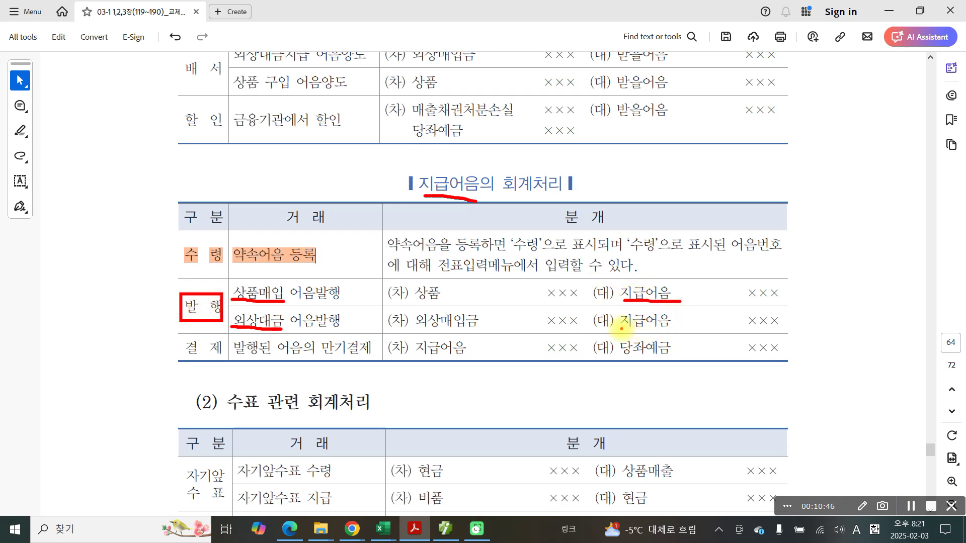
pyautogui.moveTo(621, 328); pyautogui.dragTo(688, 329)
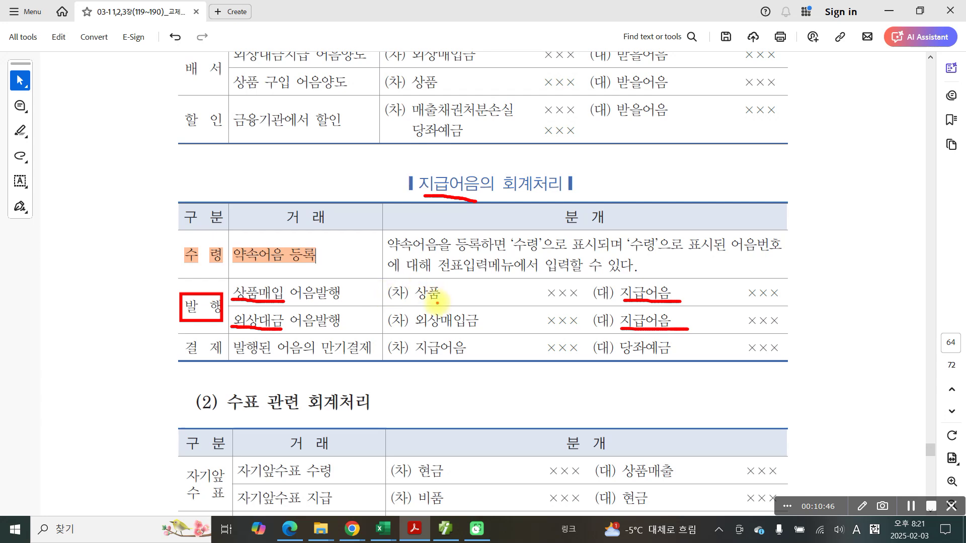
pyautogui.moveTo(416, 302); pyautogui.dragTo(521, 301)
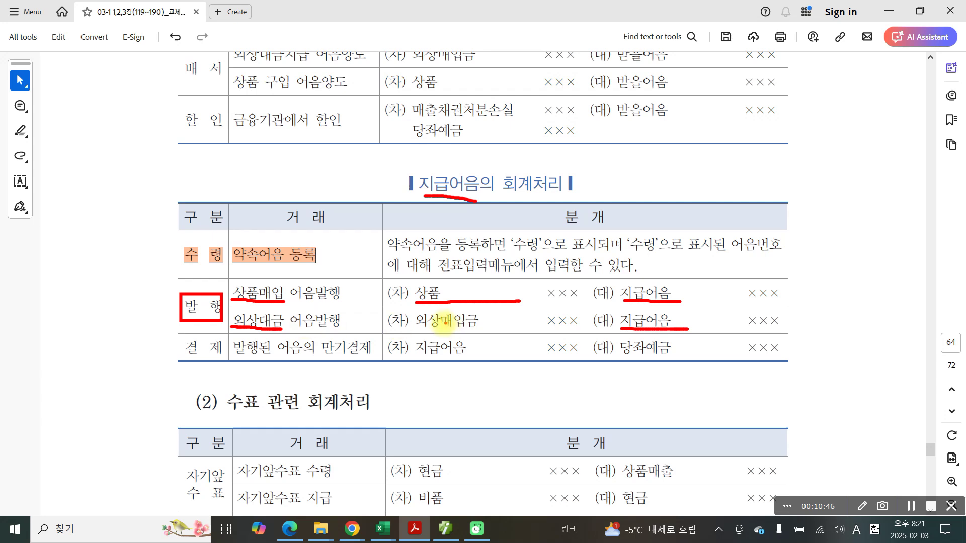
pyautogui.moveTo(396, 328); pyautogui.dragTo(489, 331)
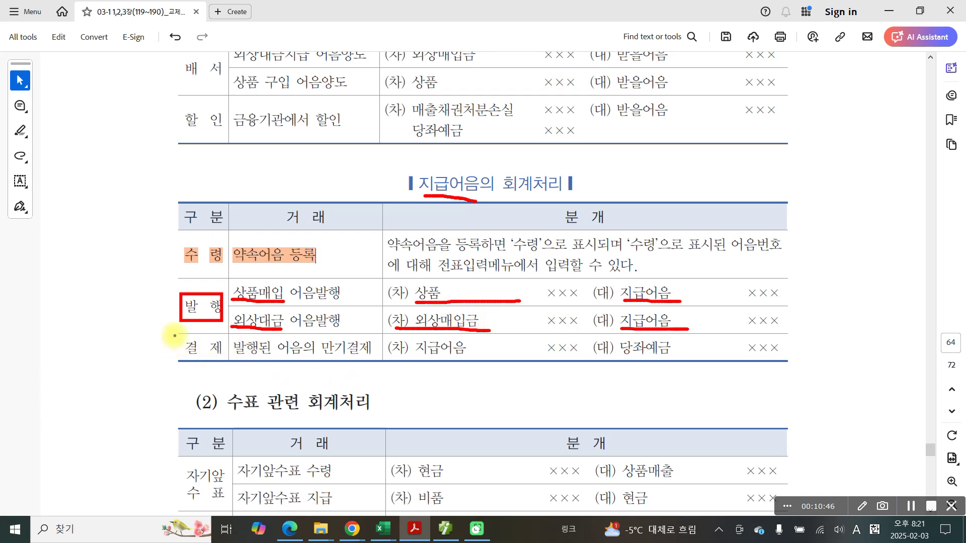
# Step: Box and check-mark 결제 in blue and underline 어음의 만기결제 in the same row
pyautogui.moveTo(174, 335); pyautogui.dragTo(225, 358)
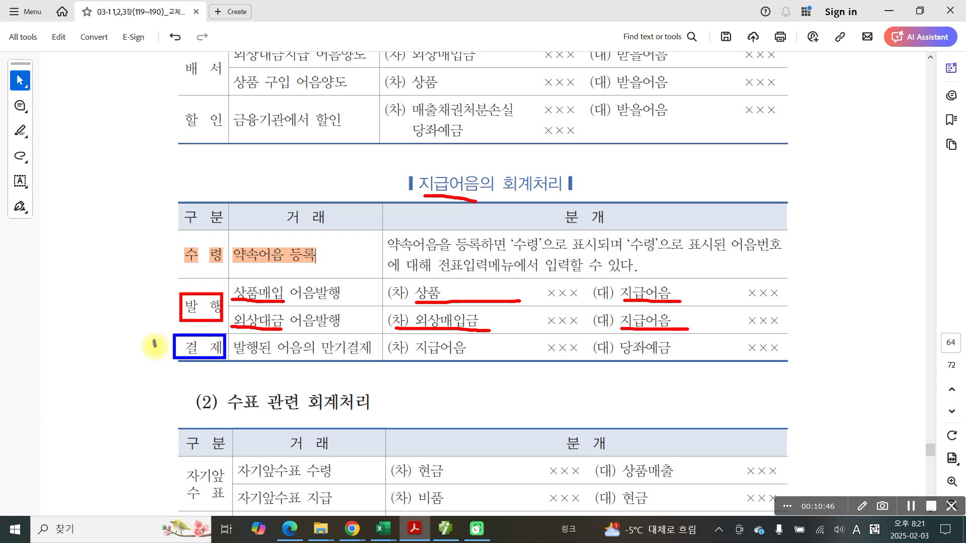
pyautogui.moveTo(153, 341); pyautogui.dragTo(165, 335)
pyautogui.moveTo(272, 356); pyautogui.dragTo(360, 358)
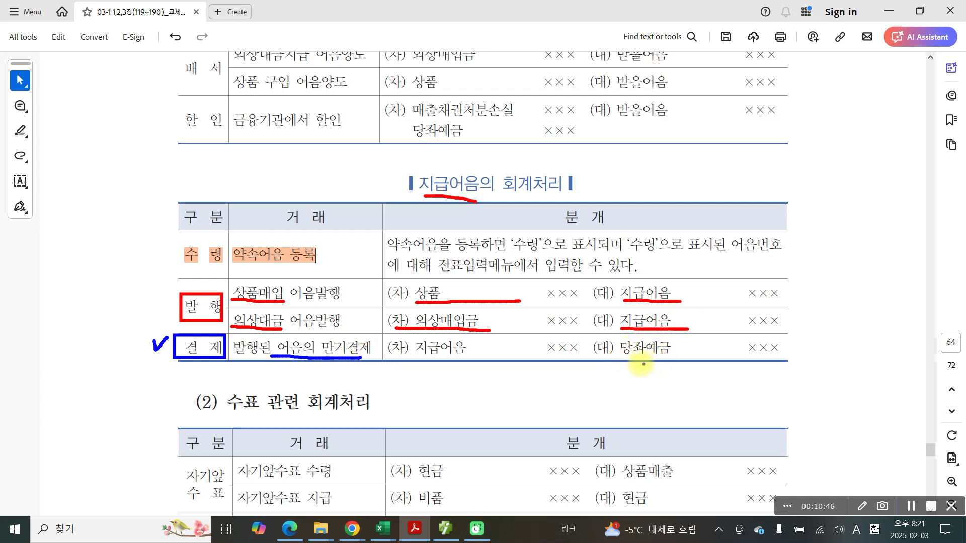
# Step: Box 지급어음 and underline 당좌예금 in red in the 결제 row, and clear all drawings from the page
pyautogui.moveTo(403, 359); pyautogui.dragTo(489, 358)
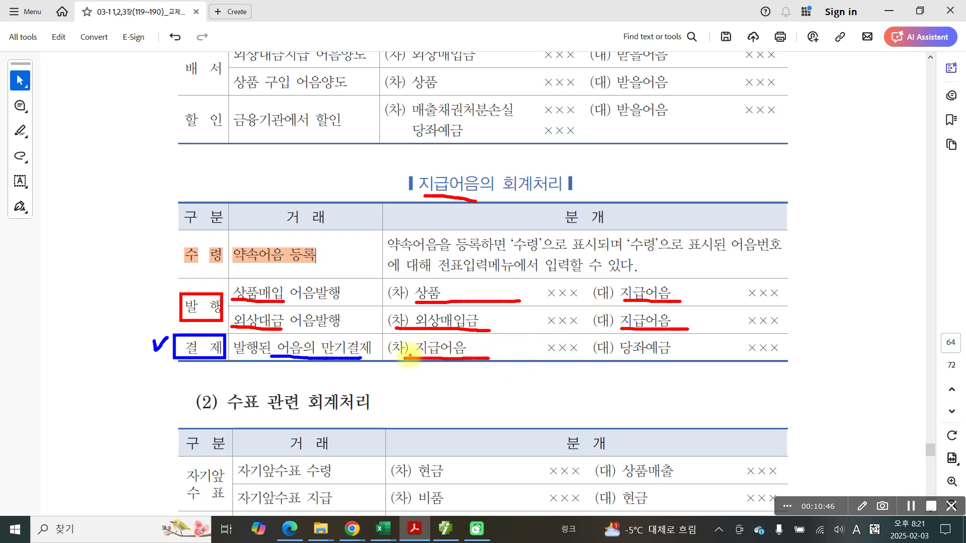
pyautogui.moveTo(408, 360)
pyautogui.mouseDown()
pyautogui.moveTo(418, 333)
pyautogui.moveTo(482, 337)
pyautogui.moveTo(483, 358)
pyautogui.mouseUp()
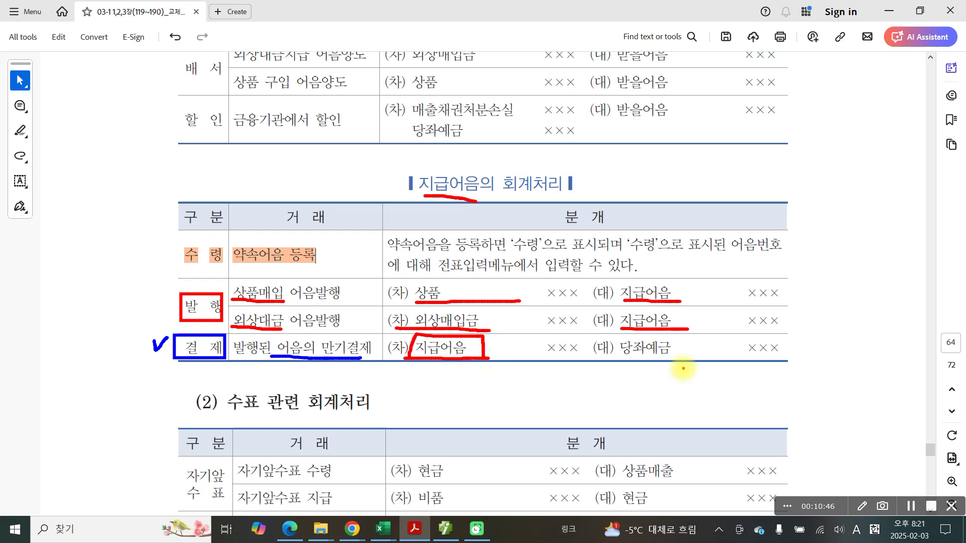
pyautogui.moveTo(625, 358); pyautogui.dragTo(674, 358)
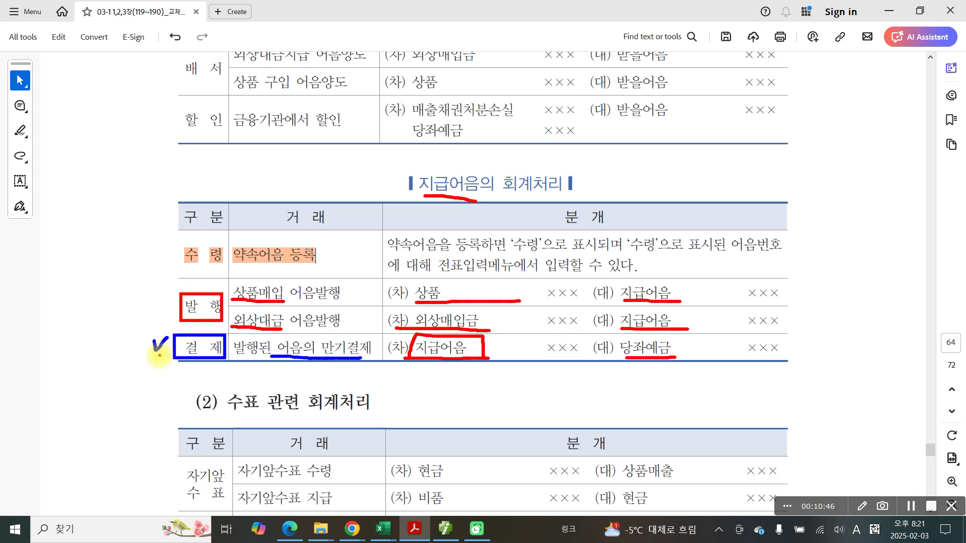
pyautogui.press('Escape')
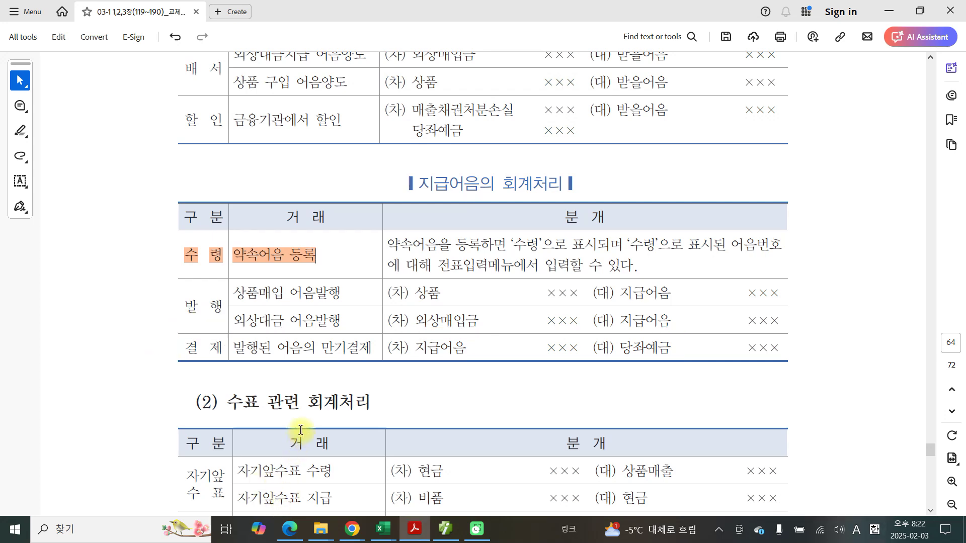
# Step: Highlight 자기앞수표 in the 구분 column of the 수표 관련 회계처리 table
pyautogui.scroll(-5, 300, 430)
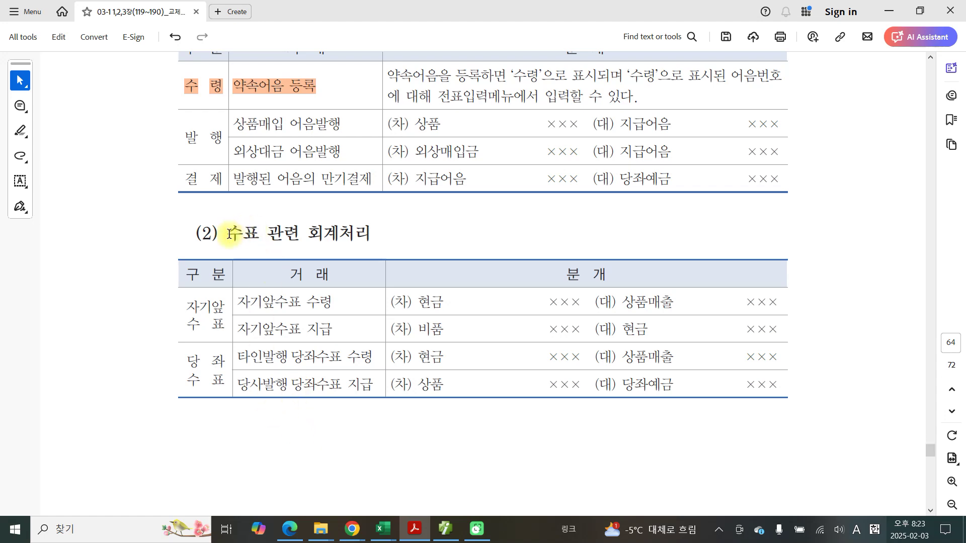
pyautogui.moveTo(227, 233); pyautogui.dragTo(243, 233)
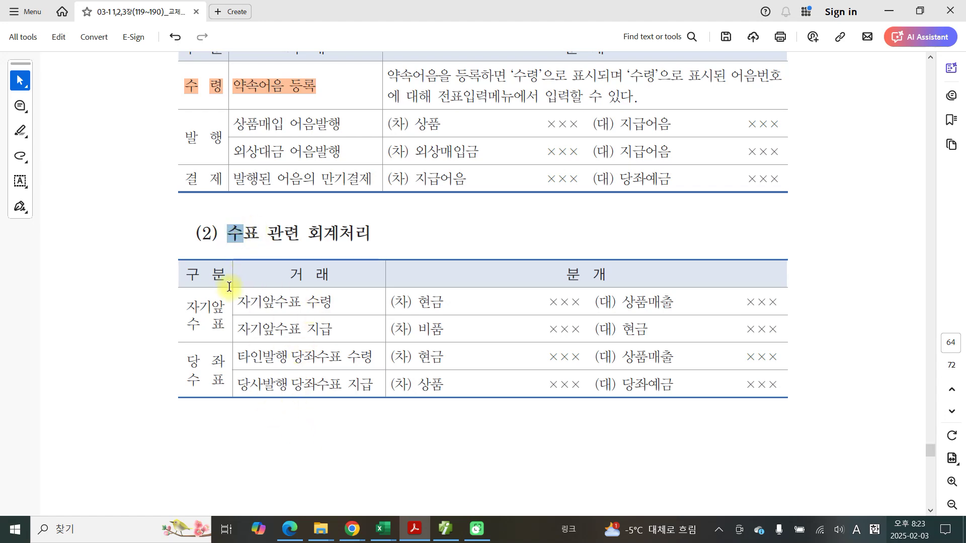
pyautogui.click(192, 307)
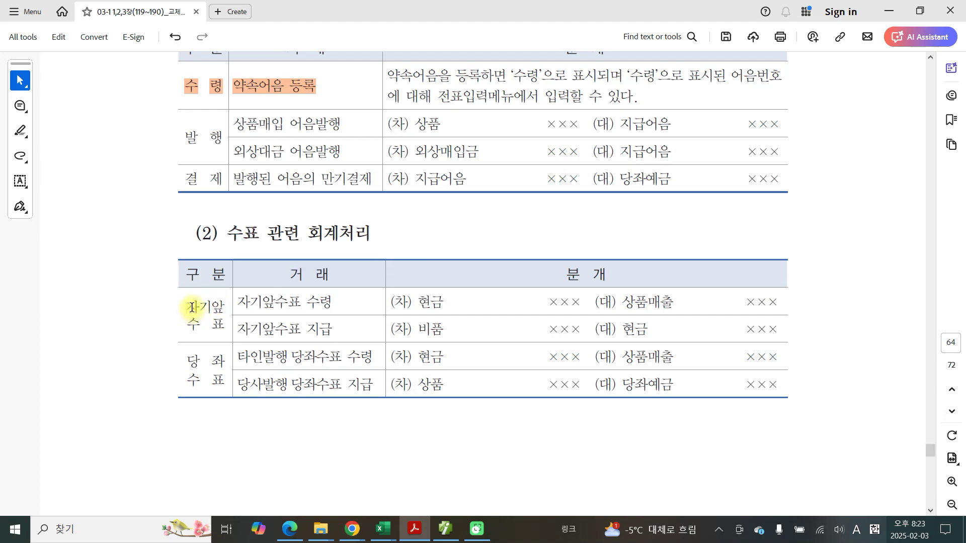
pyautogui.moveTo(192, 307); pyautogui.dragTo(217, 332)
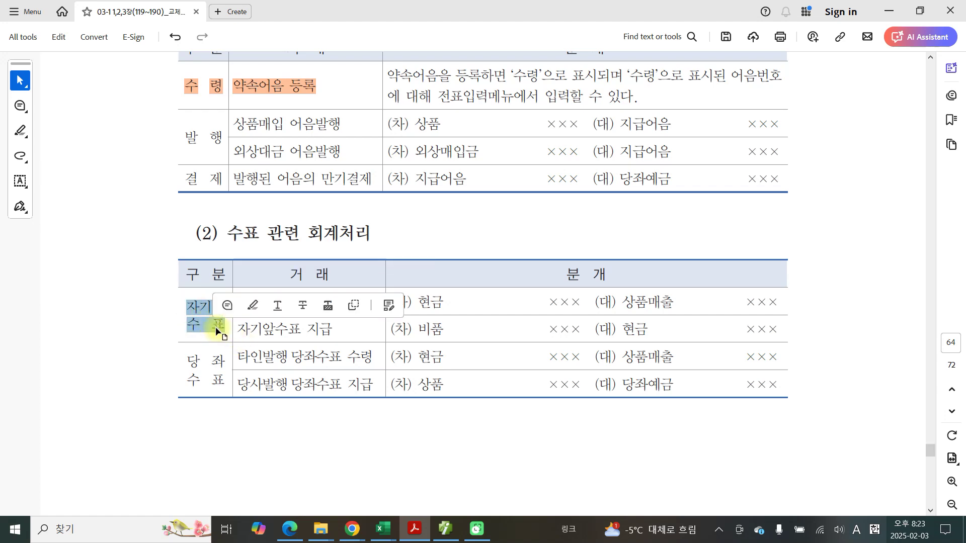
pyautogui.click(253, 305)
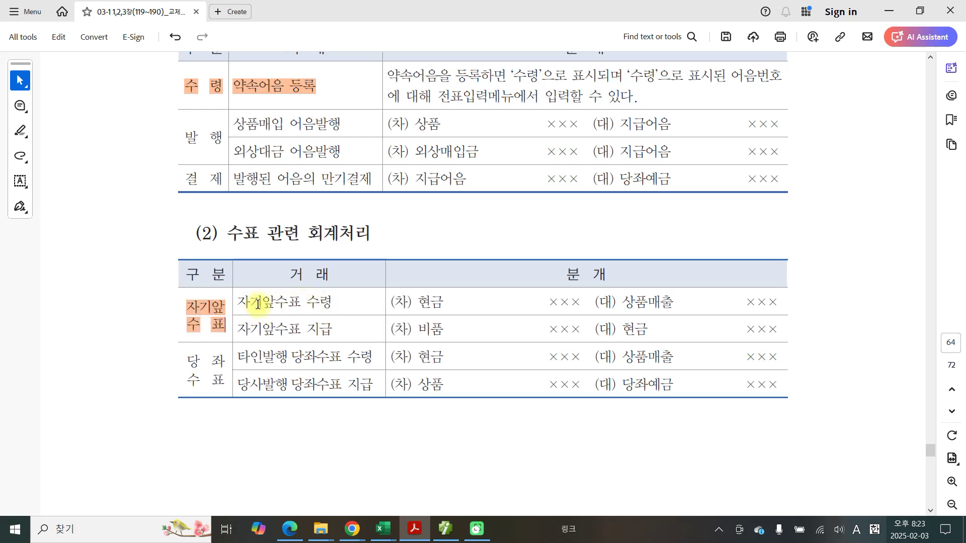
# Step: Examine the 자기앞수표 수령 and 자기앞수표 지급 rows together with their journal entries
pyautogui.moveTo(307, 302); pyautogui.dragTo(328, 300)
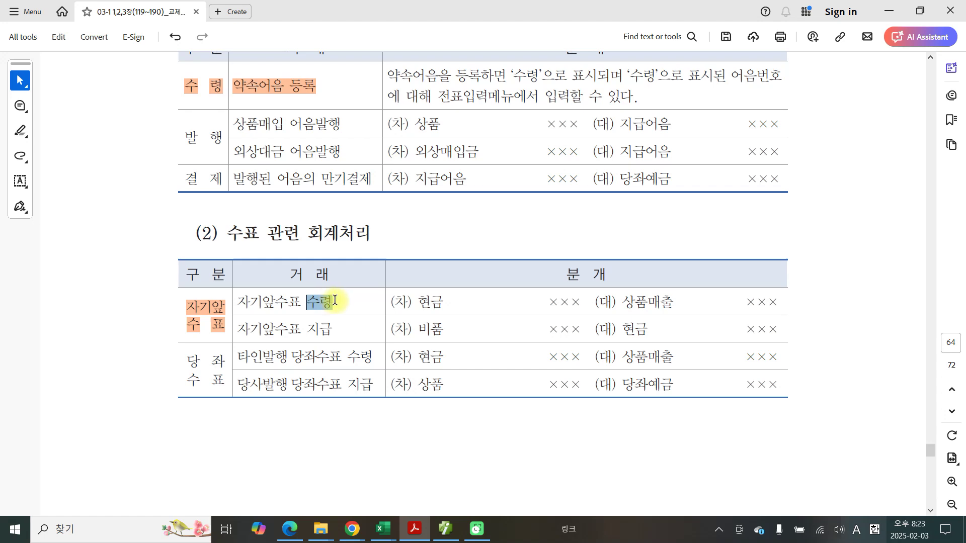
pyautogui.click(362, 319)
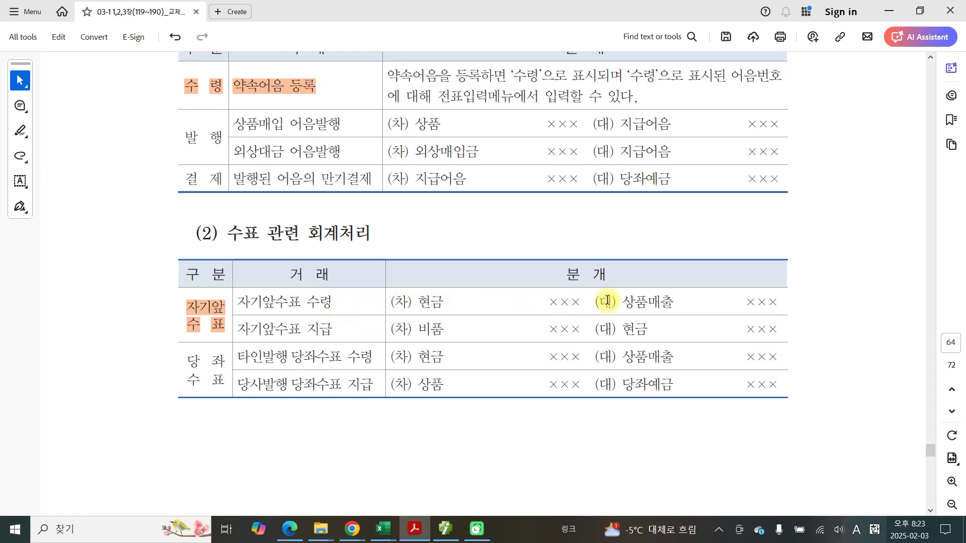
pyautogui.moveTo(622, 302); pyautogui.dragTo(666, 301)
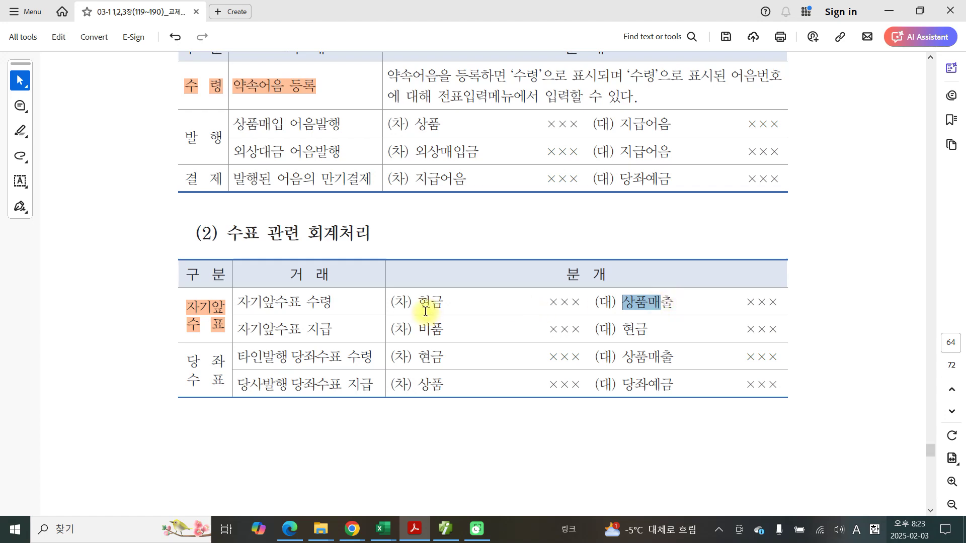
pyautogui.click(316, 305)
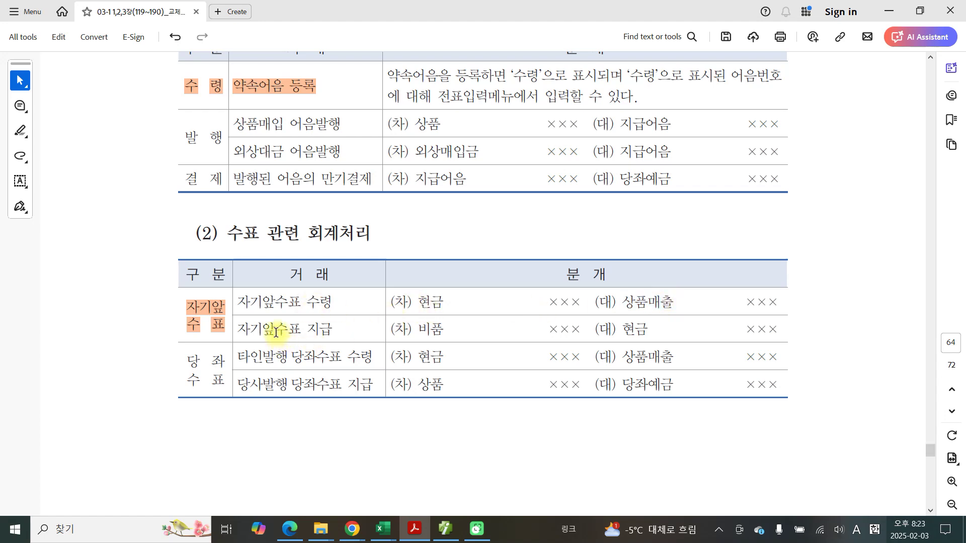
pyautogui.doubleClick(312, 330)
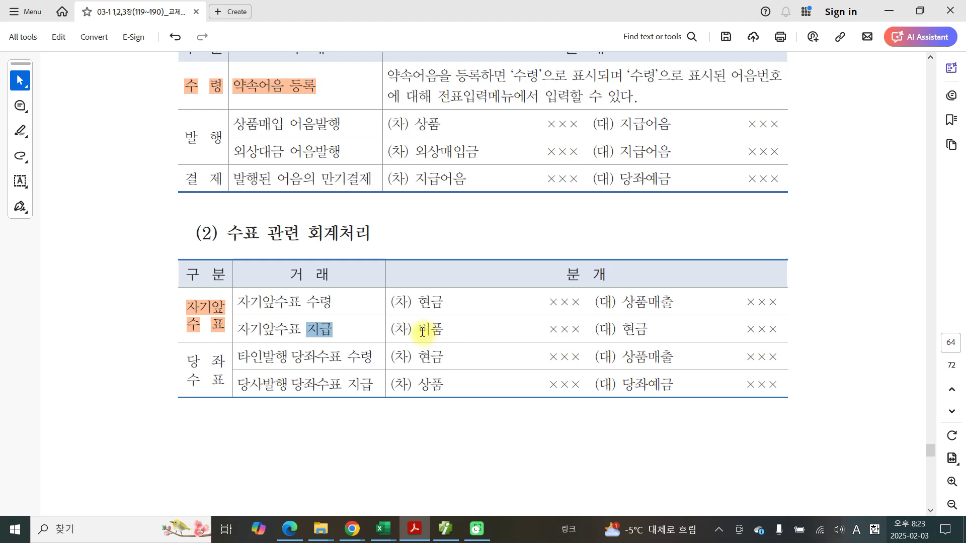
pyautogui.click(439, 330)
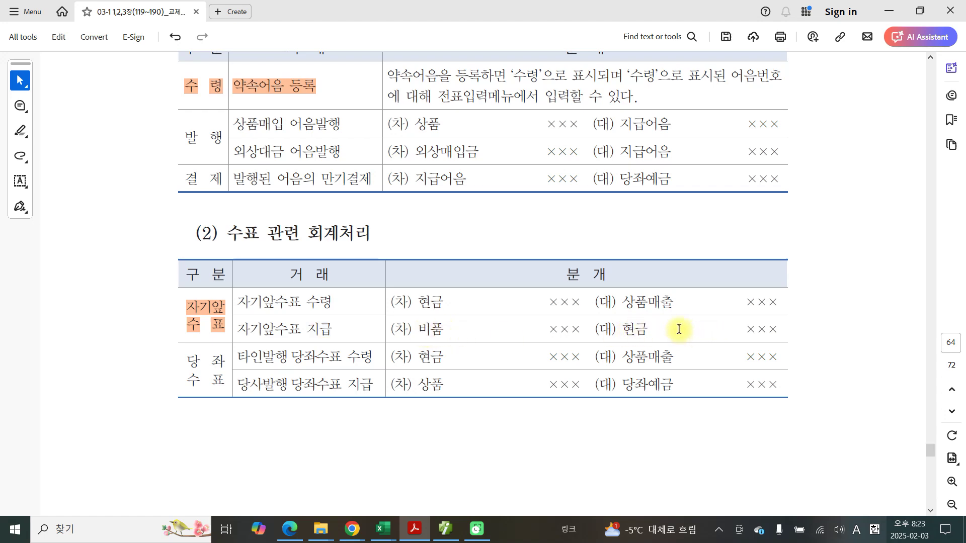
# Step: Circle 자기앞수표, 수령 and 지급 in red and underline the debit entry 현금 in the 수령 row
pyautogui.press('F8')
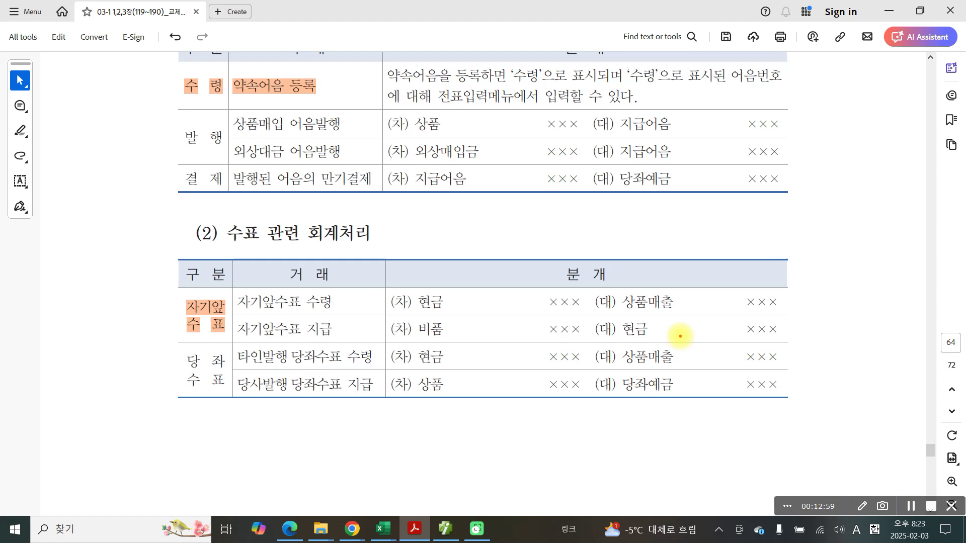
pyautogui.moveTo(229, 323)
pyautogui.mouseDown()
pyautogui.moveTo(206, 287)
pyautogui.moveTo(218, 330)
pyautogui.mouseUp()
pyautogui.moveTo(346, 304)
pyautogui.mouseDown()
pyautogui.moveTo(329, 273)
pyautogui.moveTo(351, 296)
pyautogui.mouseUp()
pyautogui.moveTo(420, 317); pyautogui.dragTo(462, 313)
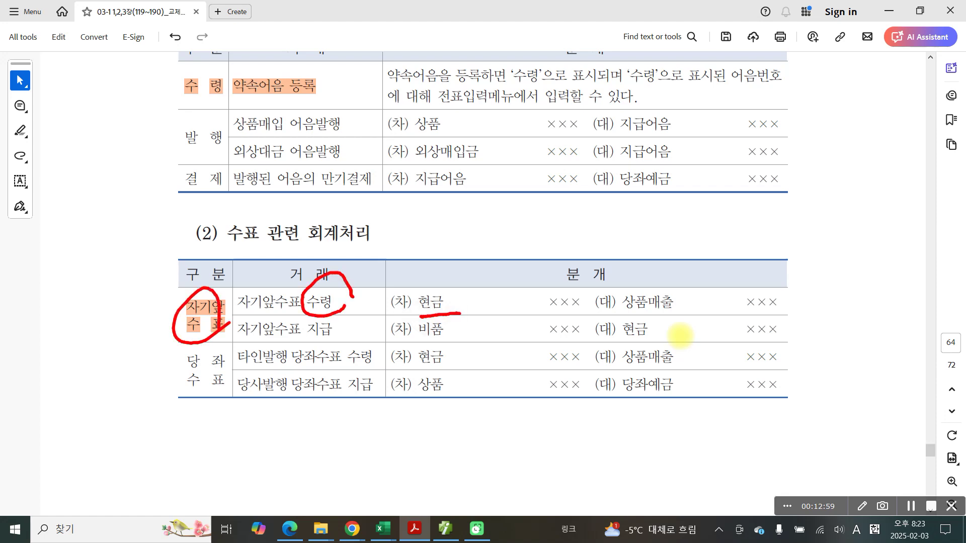
pyautogui.moveTo(343, 346)
pyautogui.mouseDown()
pyautogui.moveTo(301, 333)
pyautogui.moveTo(340, 337)
pyautogui.moveTo(345, 352)
pyautogui.mouseUp()
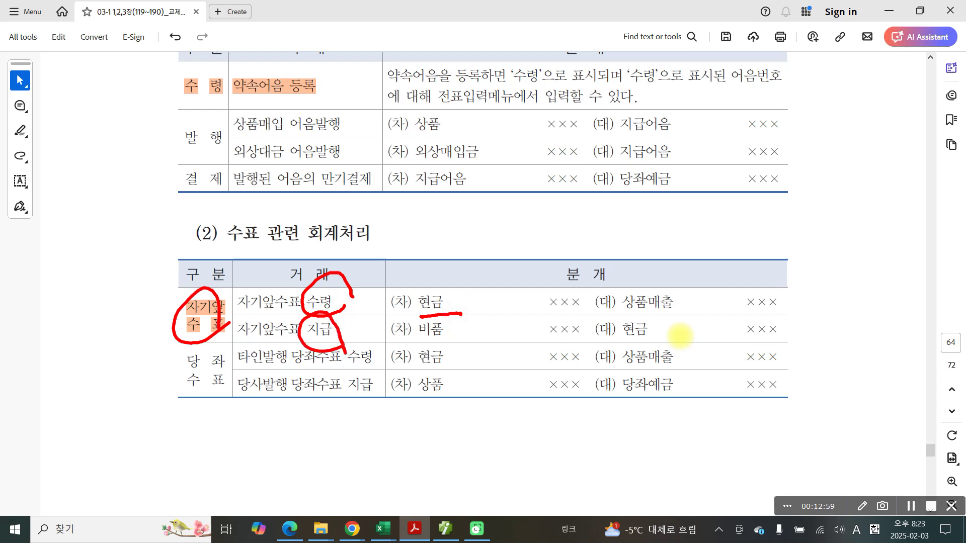
# Step: Underline the credit entry 현금 for 자기앞수표 지급 in red, and circle 당좌수표 and underline 당좌수표 수령 and its debit 현금 in blue
pyautogui.moveTo(623, 342); pyautogui.dragTo(663, 338)
pyautogui.moveTo(222, 398)
pyautogui.mouseDown()
pyautogui.moveTo(177, 389)
pyautogui.moveTo(217, 399)
pyautogui.mouseUp()
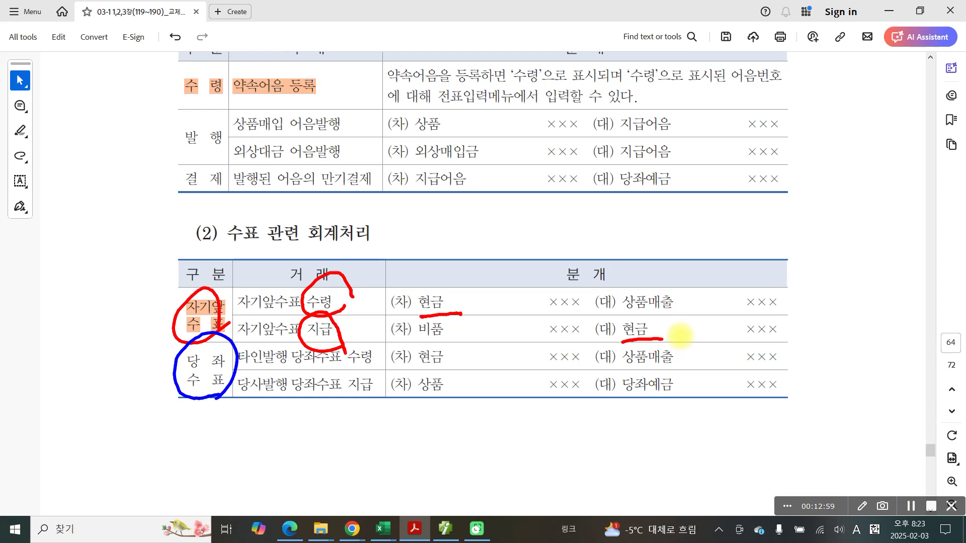
pyautogui.moveTo(292, 370); pyautogui.dragTo(454, 370)
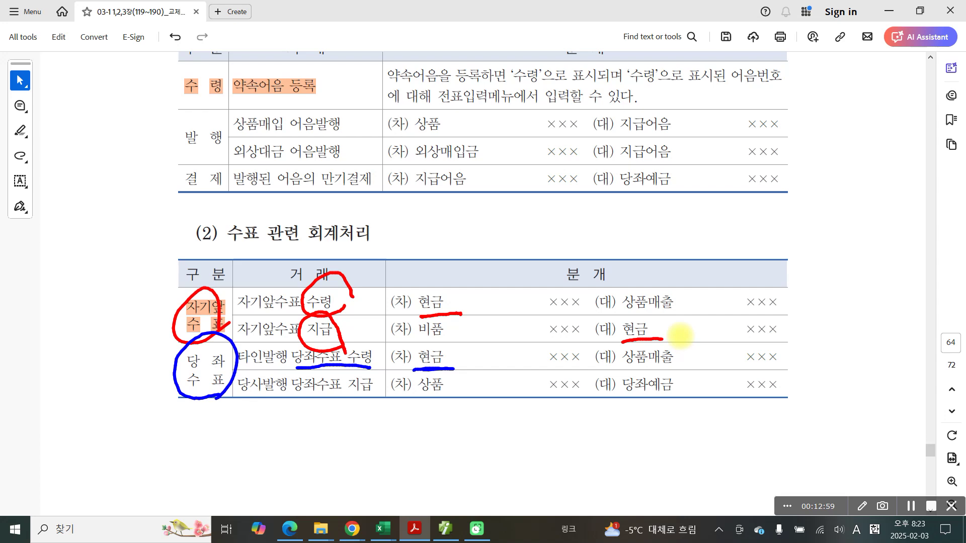
# Step: In the 당사발행 당좌수표 지급 row, underline 당사발행 and 상품 and box 당좌수표 지급 and 당좌예금 in blue
pyautogui.moveTo(291, 397); pyautogui.dragTo(377, 397)
pyautogui.moveTo(240, 396); pyautogui.dragTo(286, 400)
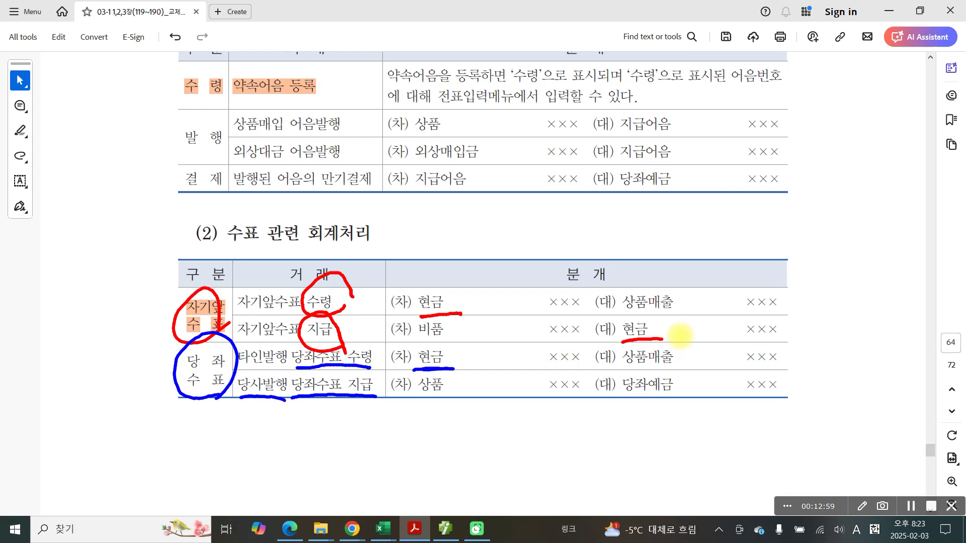
pyautogui.moveTo(622, 372)
pyautogui.mouseDown()
pyautogui.moveTo(621, 401)
pyautogui.moveTo(693, 388)
pyautogui.moveTo(635, 375)
pyautogui.mouseUp()
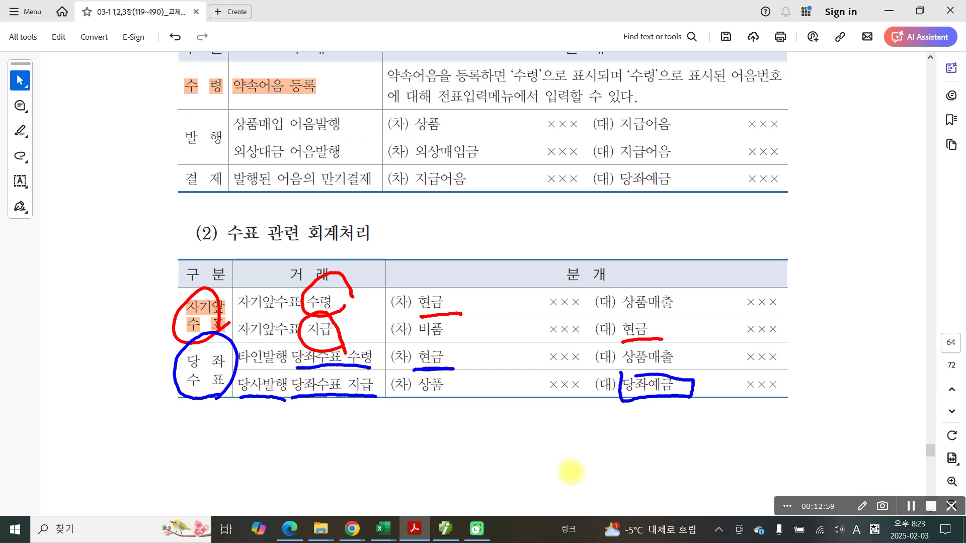
pyautogui.moveTo(289, 400)
pyautogui.mouseDown()
pyautogui.moveTo(355, 370)
pyautogui.moveTo(371, 396)
pyautogui.moveTo(471, 402)
pyautogui.mouseUp()
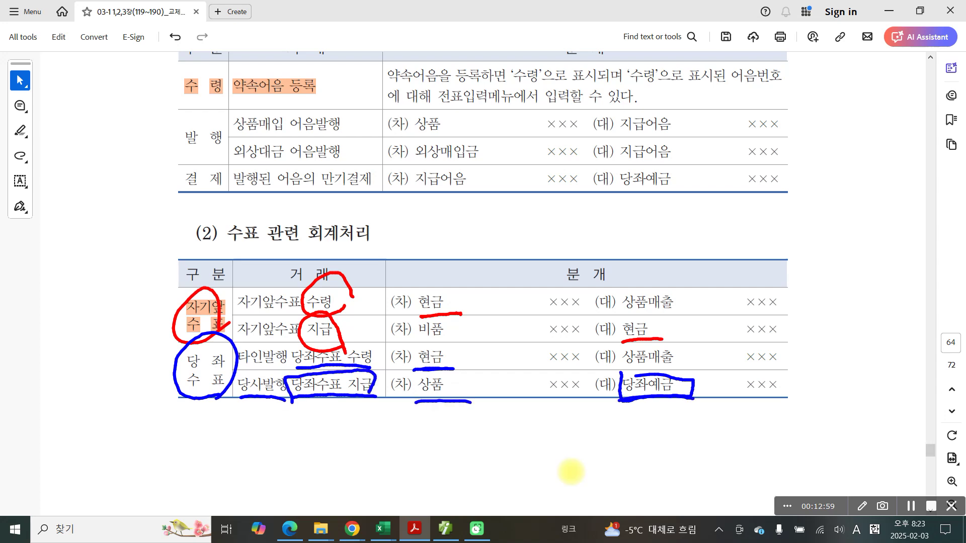
# Step: Draw a blue star and write 2/3 below the 당좌예금 box, underline 2/3 and 당좌수표 지급, and add a check mark
pyautogui.moveTo(706, 420)
pyautogui.mouseDown()
pyautogui.moveTo(767, 426)
pyautogui.moveTo(759, 449)
pyautogui.mouseUp()
pyautogui.moveTo(788, 417)
pyautogui.mouseDown()
pyautogui.moveTo(801, 421)
pyautogui.moveTo(803, 441)
pyautogui.moveTo(790, 449)
pyautogui.mouseUp()
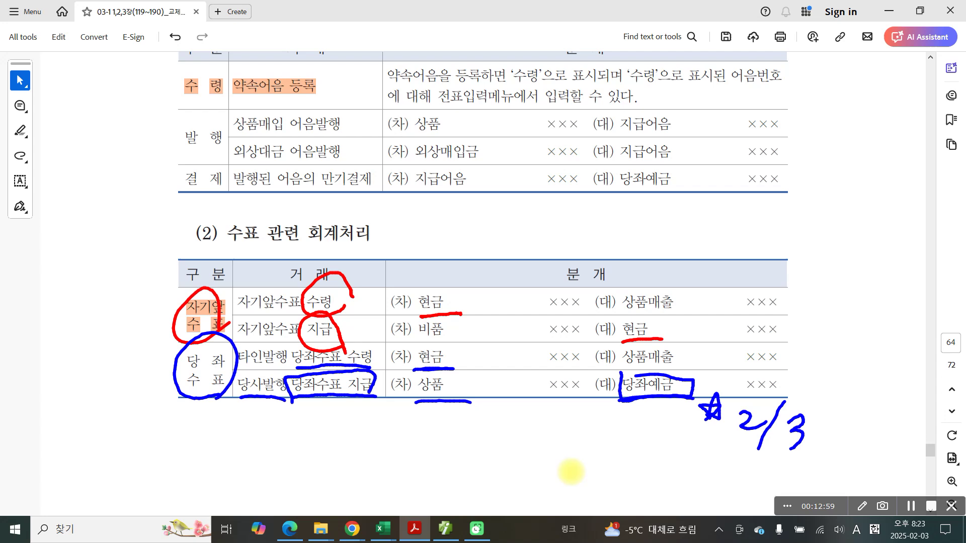
pyautogui.moveTo(282, 402); pyautogui.dragTo(369, 404)
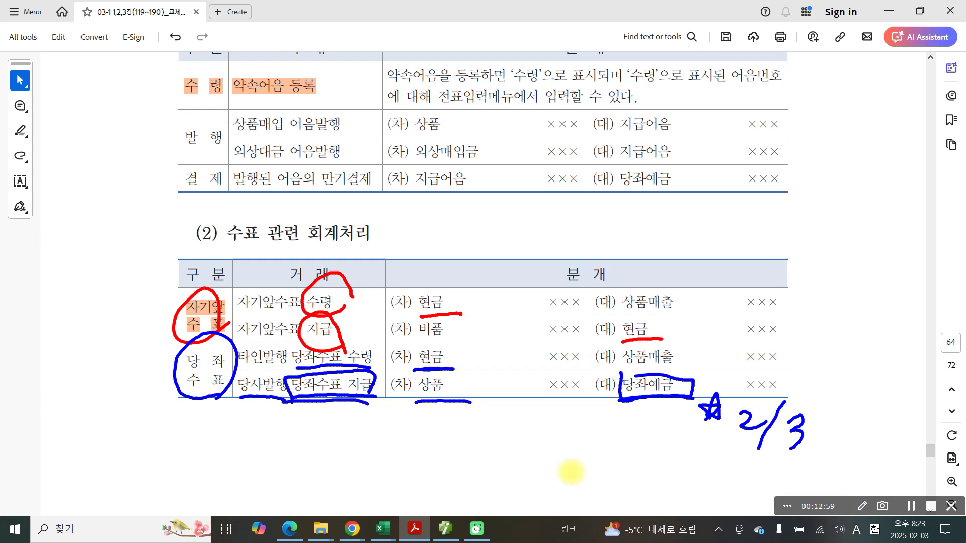
pyautogui.moveTo(748, 457); pyautogui.dragTo(806, 457)
pyautogui.moveTo(853, 436); pyautogui.dragTo(875, 431)
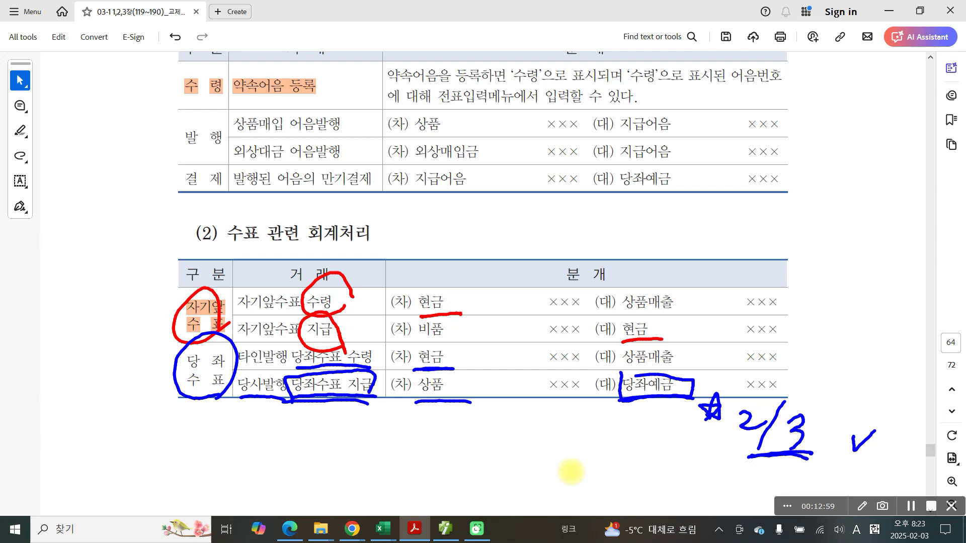
pyautogui.moveTo(785, 465)
pyautogui.mouseDown()
pyautogui.moveTo(725, 411)
pyautogui.moveTo(808, 478)
pyautogui.mouseUp()
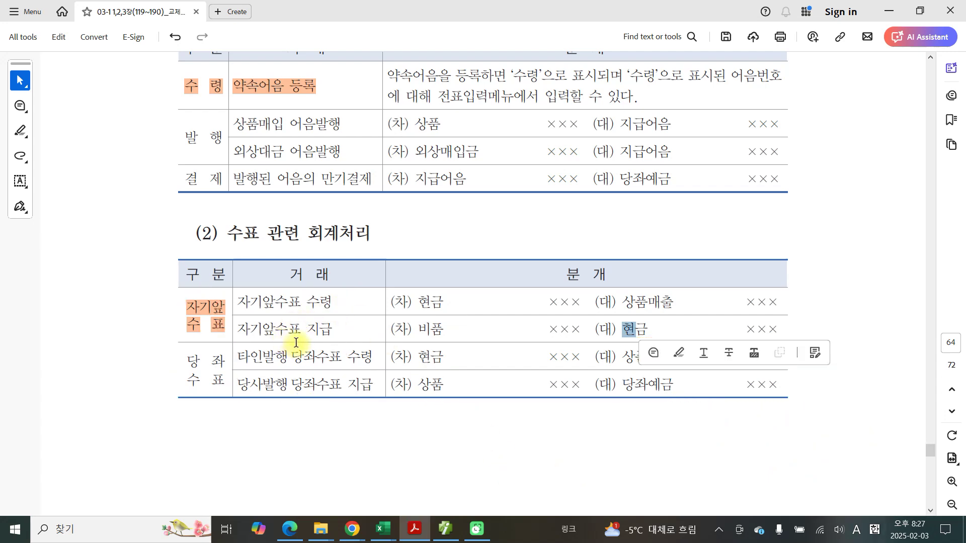
# Step: Examine section 04 어음관련 내용 조회 on the next page, going over the 받을어음현황 and 어음집계표 descriptions
pyautogui.scroll(-10, 296, 342)
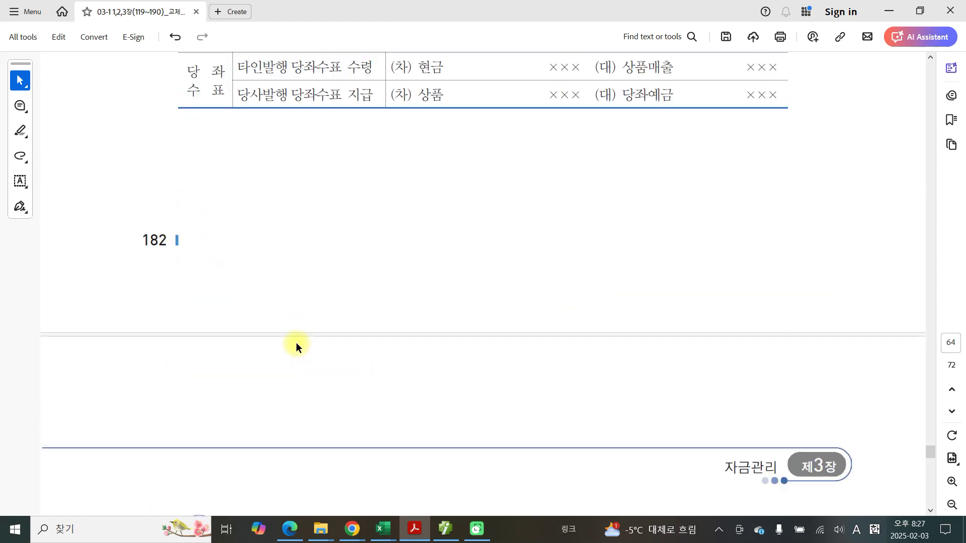
pyautogui.scroll(-4, 296, 342)
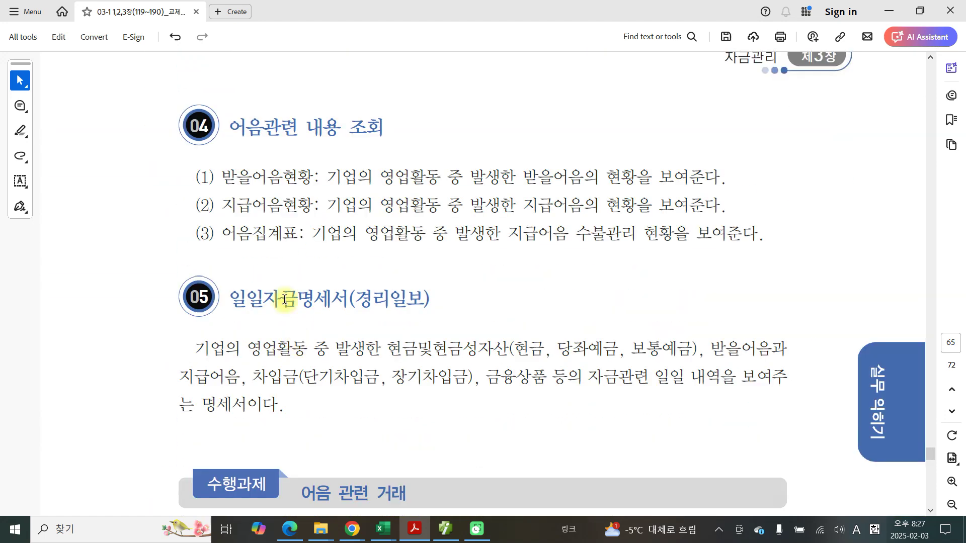
pyautogui.moveTo(242, 131); pyautogui.dragTo(348, 140)
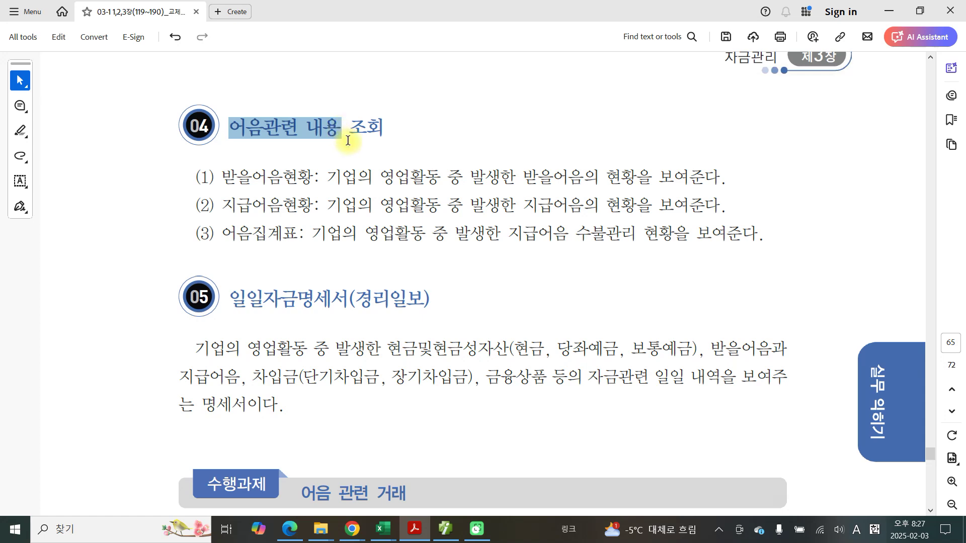
pyautogui.click(231, 179)
pyautogui.moveTo(222, 178); pyautogui.dragTo(300, 171)
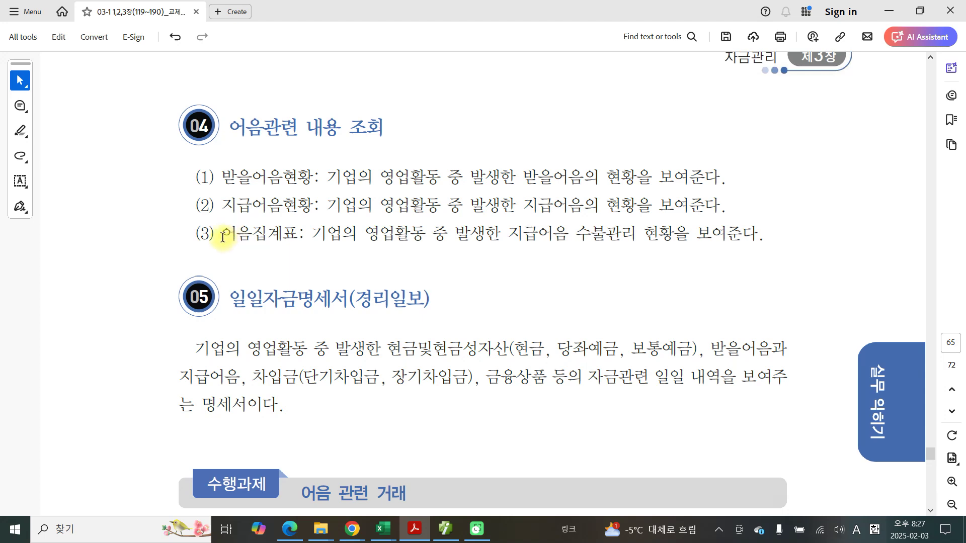
pyautogui.moveTo(222, 232); pyautogui.dragTo(299, 232)
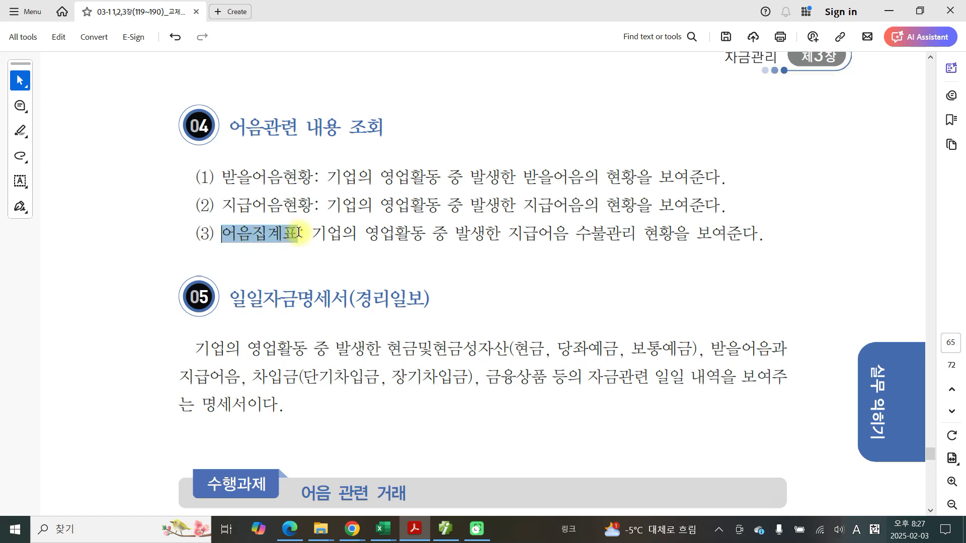
pyautogui.moveTo(299, 233); pyautogui.dragTo(299, 232)
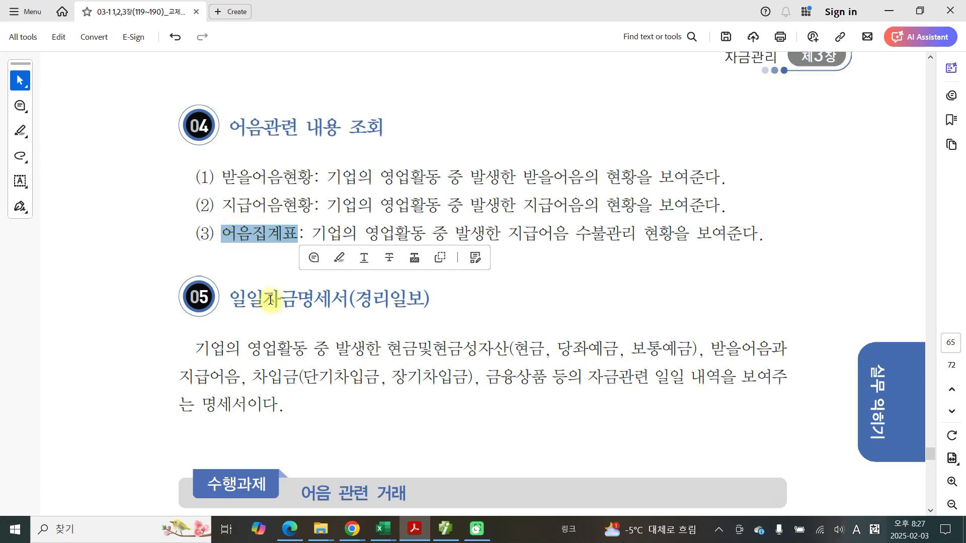
# Step: Highlight 자금 in the section 05 heading 일일자금명세서(경리일보)
pyautogui.scroll(-3, 265, 294)
pyautogui.click(230, 225)
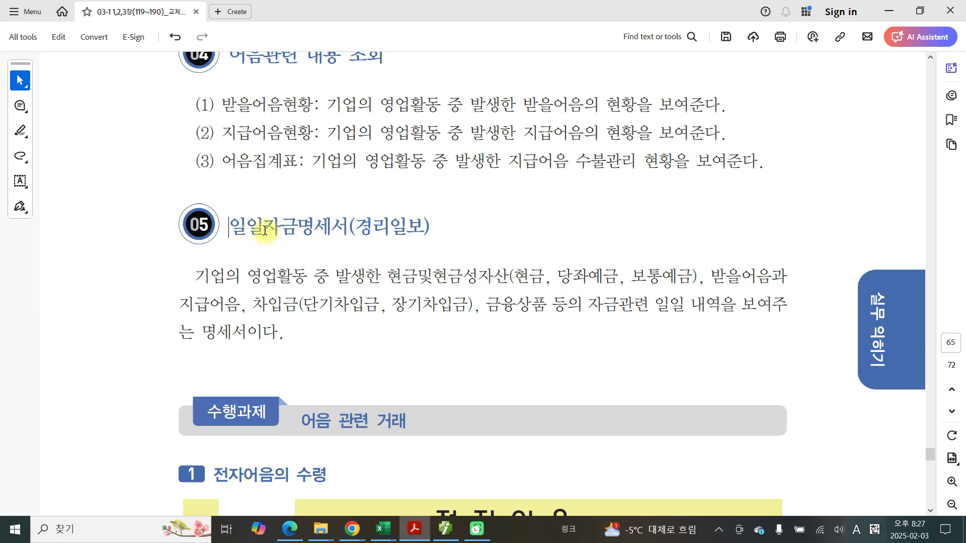
pyautogui.moveTo(261, 225); pyautogui.dragTo(302, 232)
pyautogui.click(337, 252)
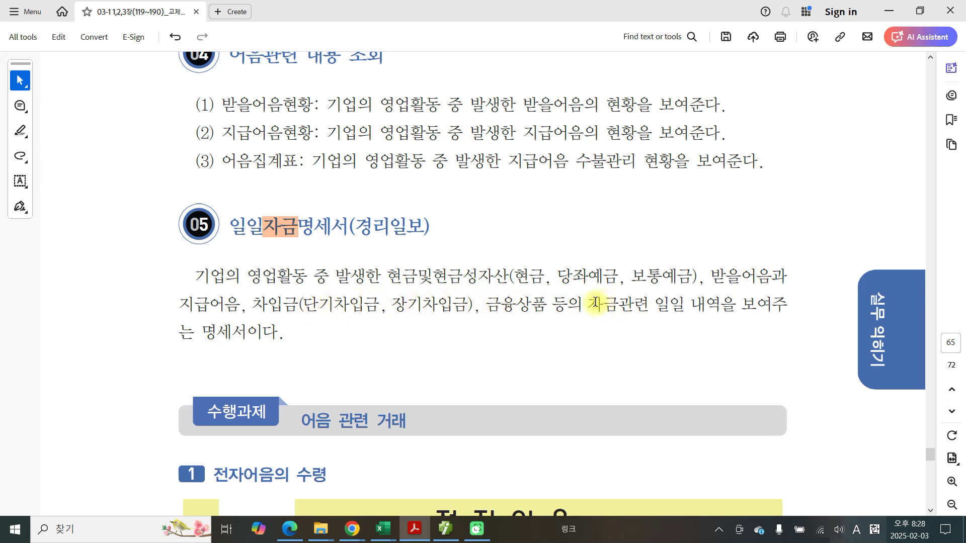
# Step: Examine the phrase 자금관련 일일 in the section 05 description and the term 경리일보 in its heading
pyautogui.moveTo(593, 304); pyautogui.dragTo(673, 305)
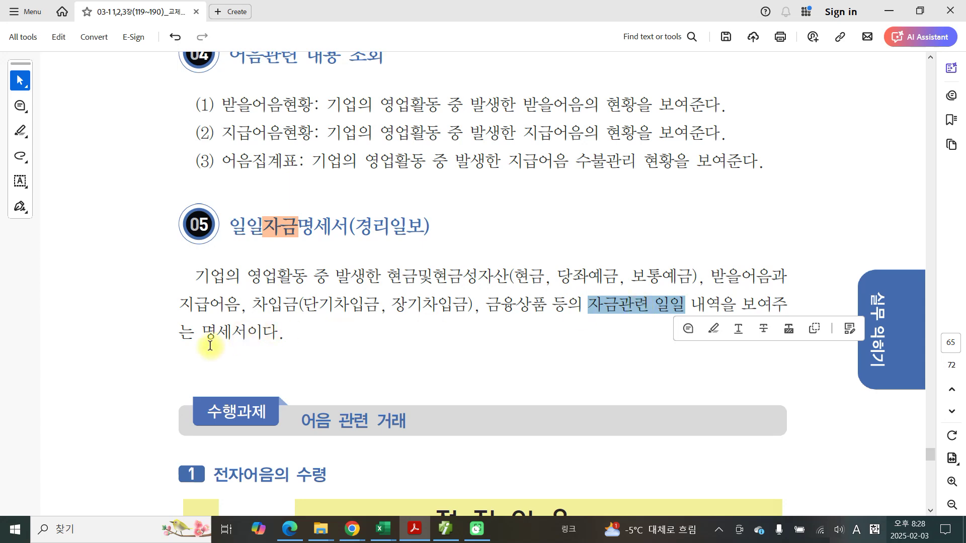
pyautogui.click(296, 236)
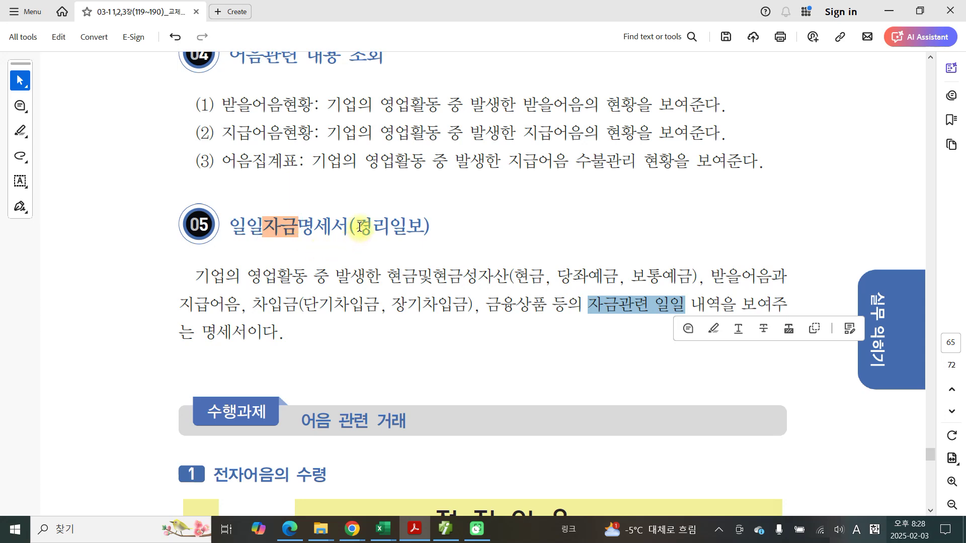
pyautogui.moveTo(356, 228); pyautogui.dragTo(424, 225)
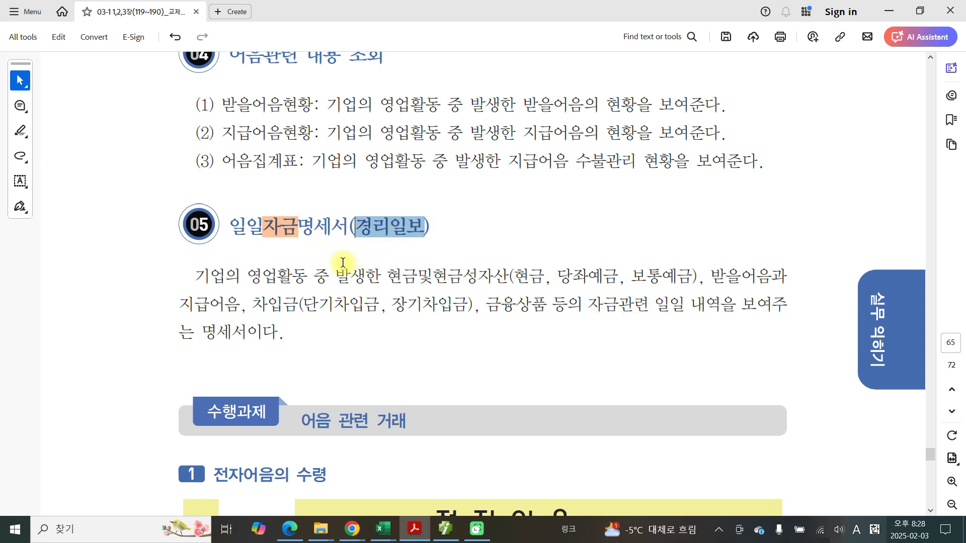
pyautogui.click(425, 232)
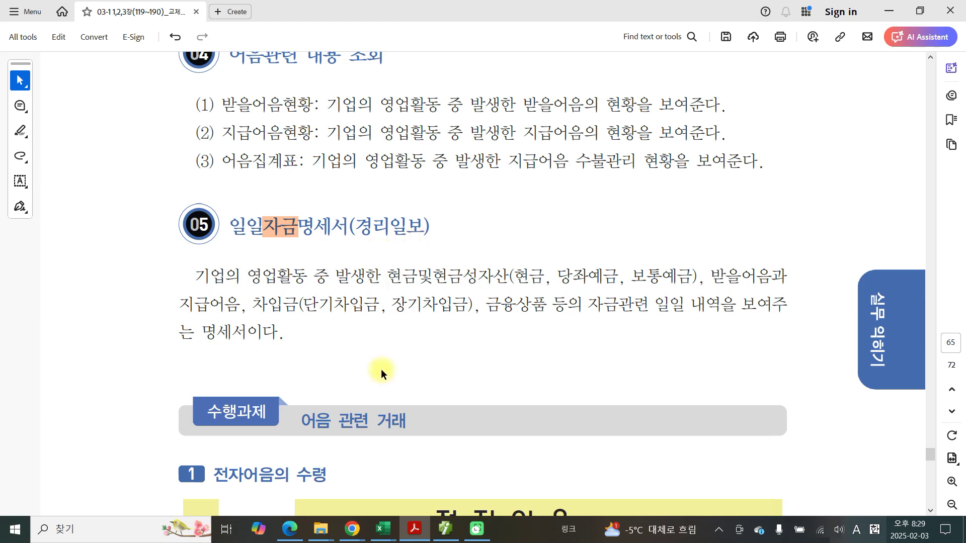
# Step: Highlight the title 전자어음 on the sample note under 전자어음의 수령
pyautogui.scroll(-3, 381, 370)
pyautogui.scroll(-2, 405, 364)
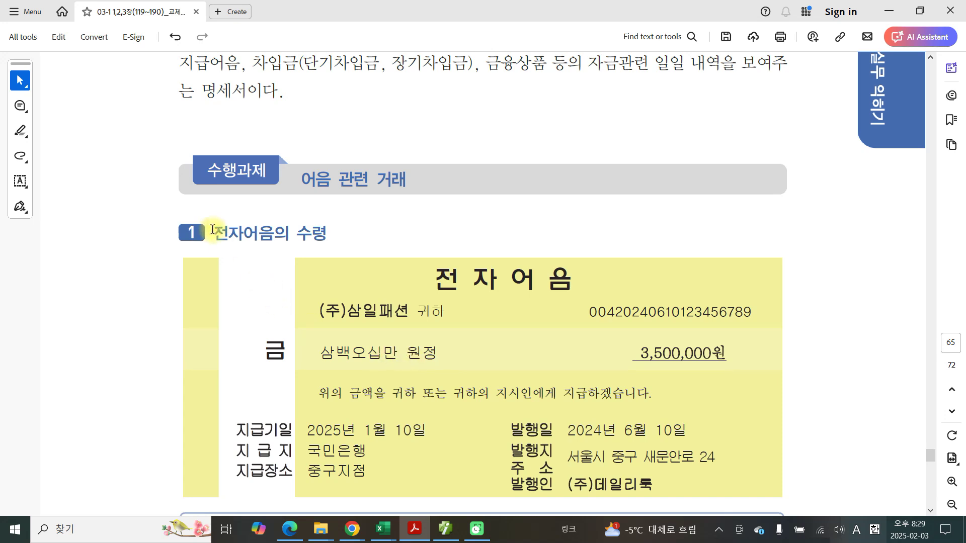
pyautogui.moveTo(212, 232)
pyautogui.mouseDown()
pyautogui.moveTo(315, 229)
pyautogui.moveTo(457, 275)
pyautogui.moveTo(439, 277)
pyautogui.moveTo(565, 280)
pyautogui.moveTo(566, 294)
pyautogui.mouseUp()
pyautogui.click(604, 306)
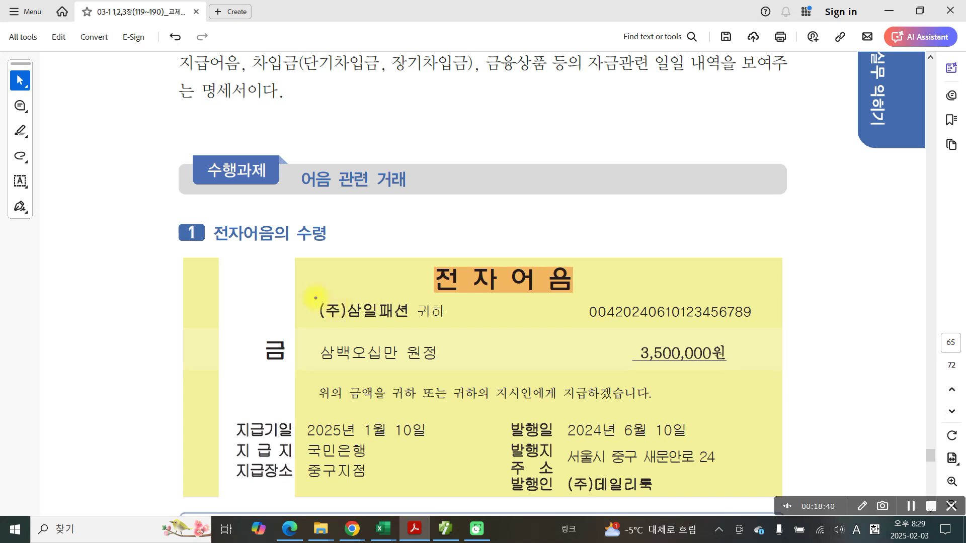
# Step: Box (주)삼일패션 귀하 and 발행인 (주)데일리룩 in blue on the sample note, and tick the amount 3,500,000원
pyautogui.moveTo(315, 298); pyautogui.dragTo(453, 320)
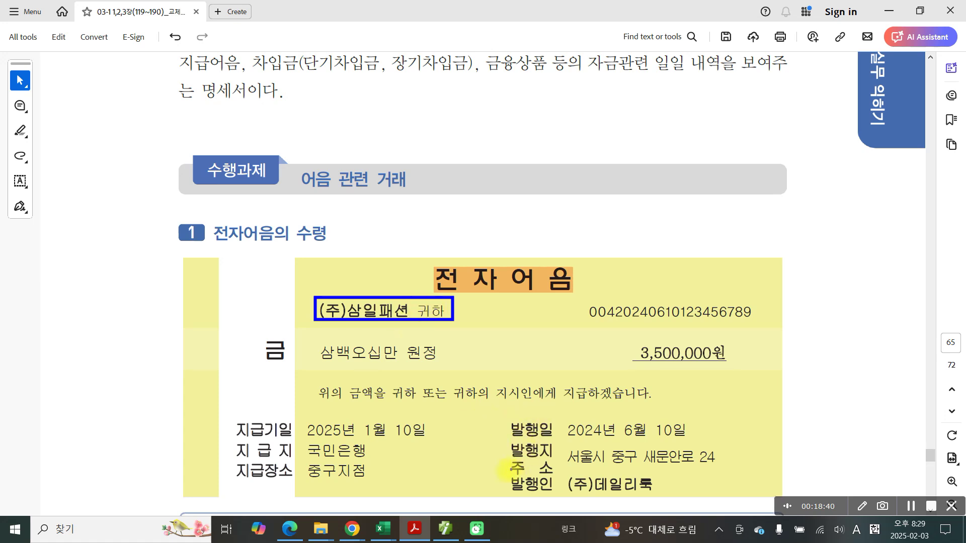
pyautogui.moveTo(497, 471)
pyautogui.mouseDown()
pyautogui.moveTo(686, 485)
pyautogui.moveTo(704, 499)
pyautogui.mouseUp()
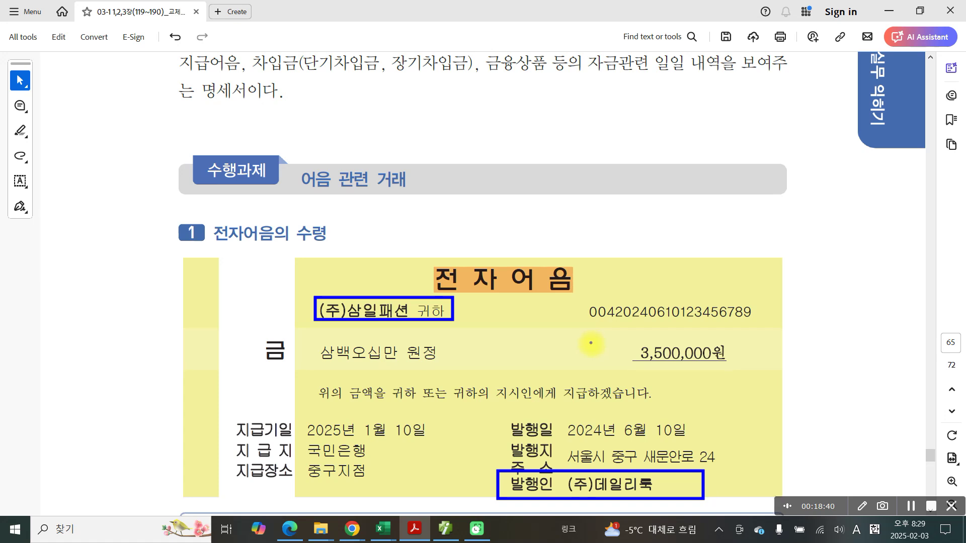
pyautogui.moveTo(591, 343)
pyautogui.mouseDown()
pyautogui.moveTo(595, 362)
pyautogui.moveTo(619, 346)
pyautogui.mouseUp()
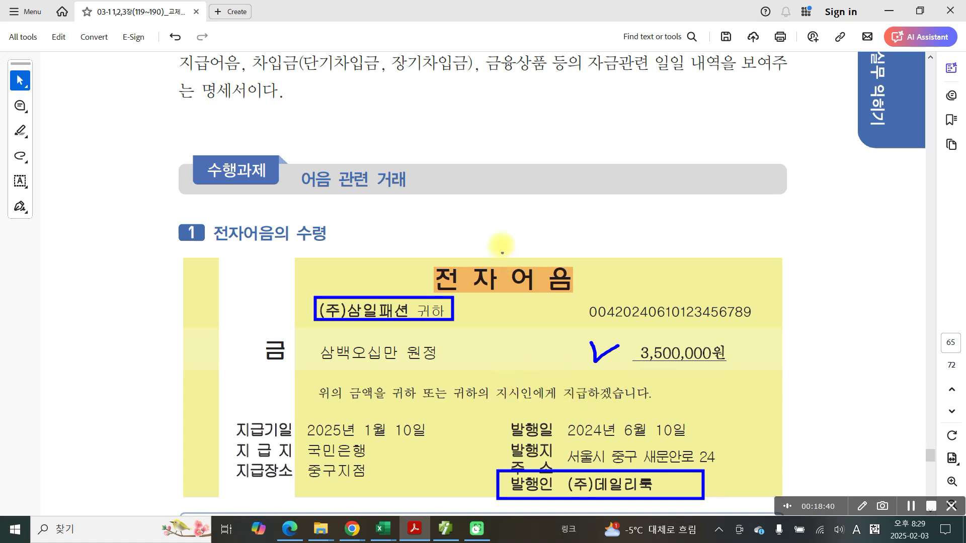
# Step: Tick the 전자어음 title, underline 지급기일, and mark 지급지 and 지급장소 on the sample note
pyautogui.moveTo(463, 259); pyautogui.dragTo(486, 250)
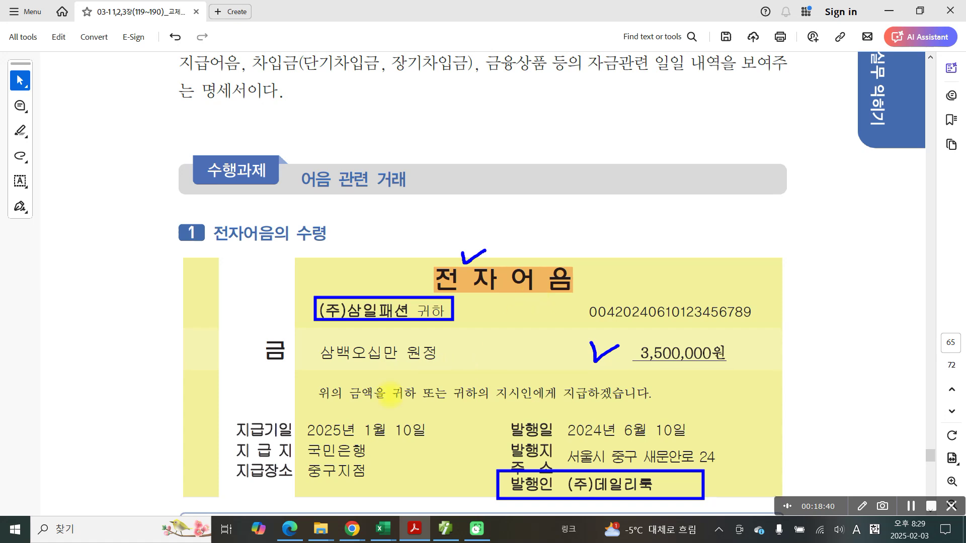
pyautogui.moveTo(236, 438); pyautogui.dragTo(300, 438)
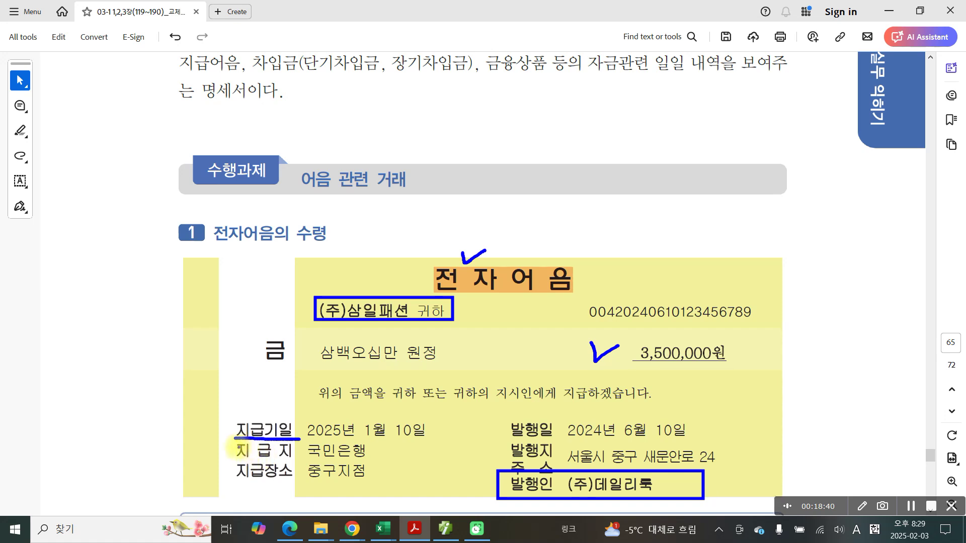
pyautogui.moveTo(238, 447)
pyautogui.mouseDown()
pyautogui.moveTo(225, 458)
pyautogui.moveTo(230, 474)
pyautogui.moveTo(249, 478)
pyautogui.mouseUp()
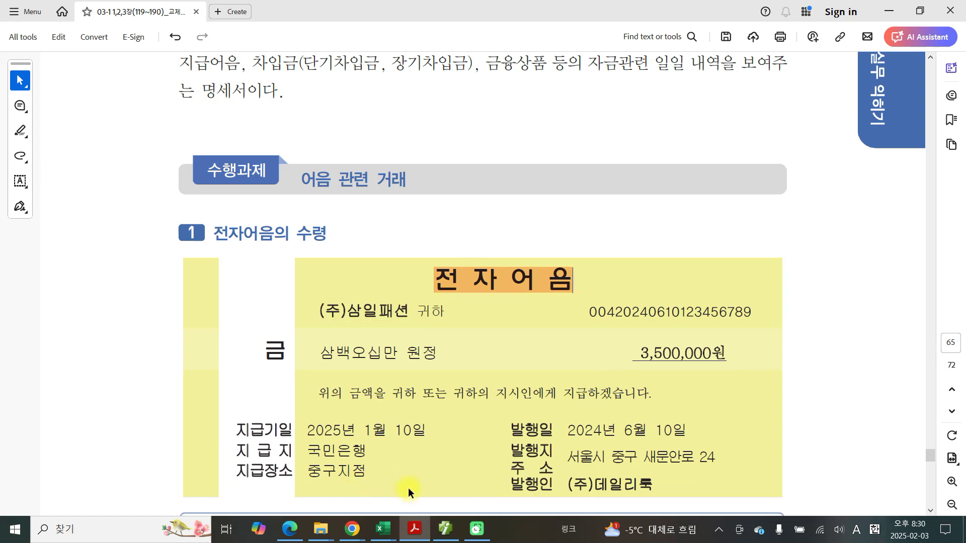
# Step: Highlight 외상매출금 in the transaction sentence below the sample note
pyautogui.scroll(-5, 411, 444)
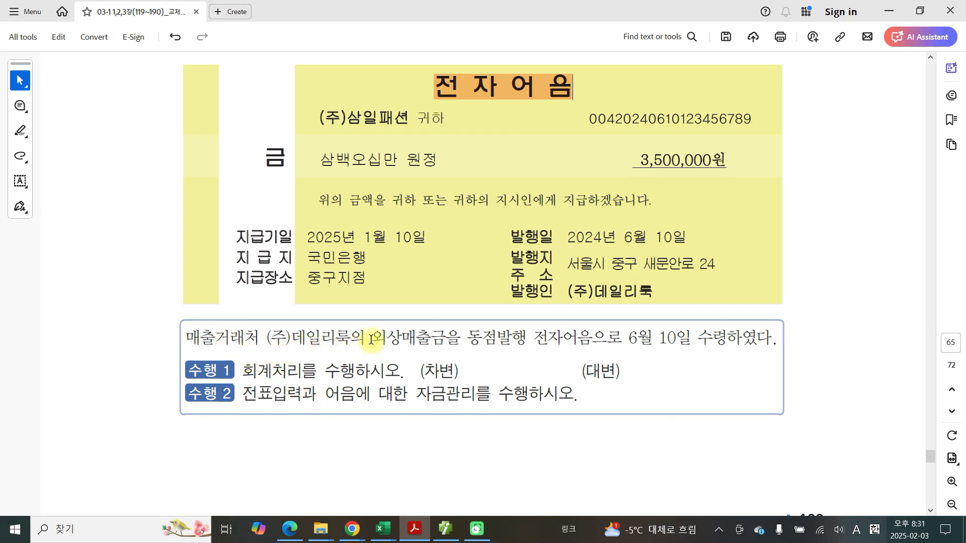
pyautogui.doubleClick(399, 338)
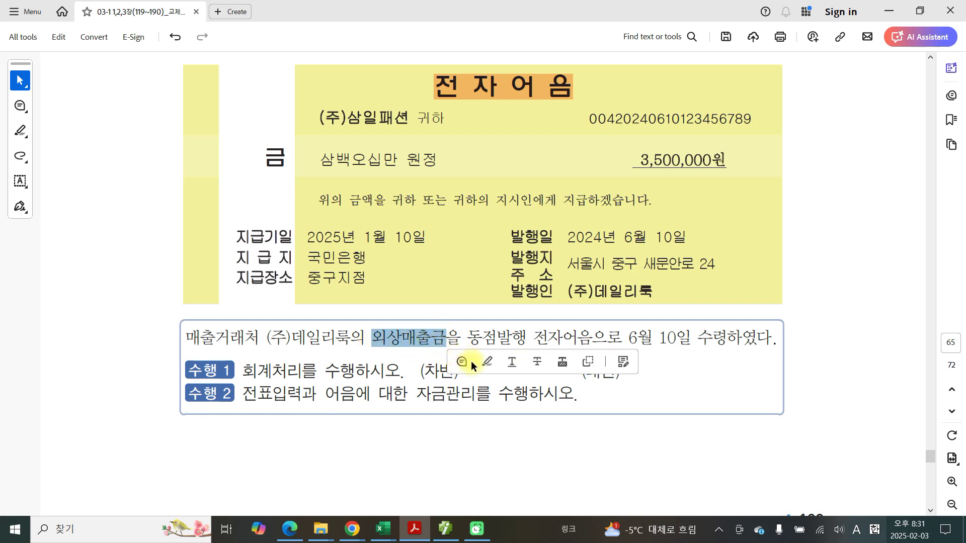
pyautogui.click(484, 362)
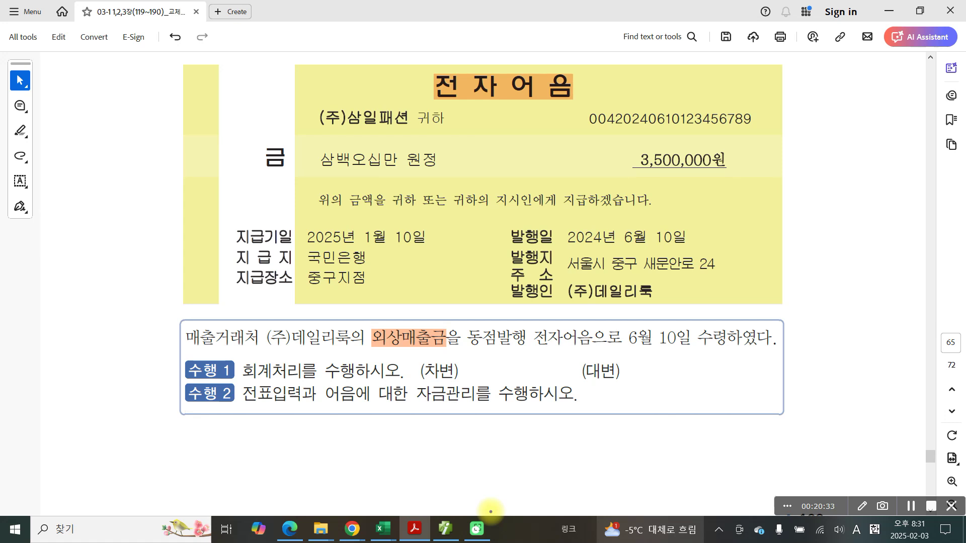
# Step: Circle the issuer (주)데일리룩, the 전자어음 title and the whole 수행 1 line in blue
pyautogui.moveTo(573, 276)
pyautogui.mouseDown()
pyautogui.moveTo(566, 293)
pyautogui.moveTo(664, 298)
pyautogui.moveTo(576, 275)
pyautogui.mouseUp()
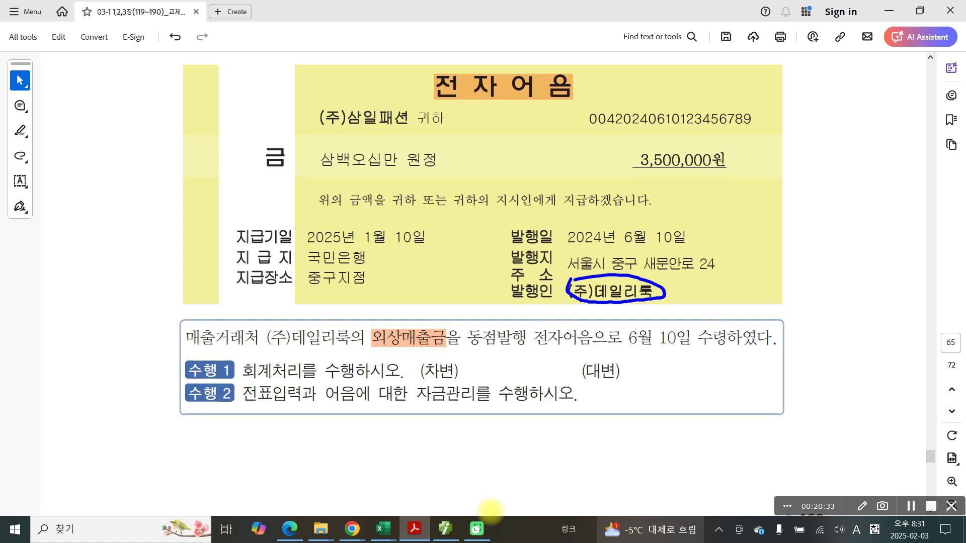
pyautogui.moveTo(438, 66)
pyautogui.mouseDown()
pyautogui.moveTo(538, 101)
pyautogui.moveTo(508, 68)
pyautogui.mouseUp()
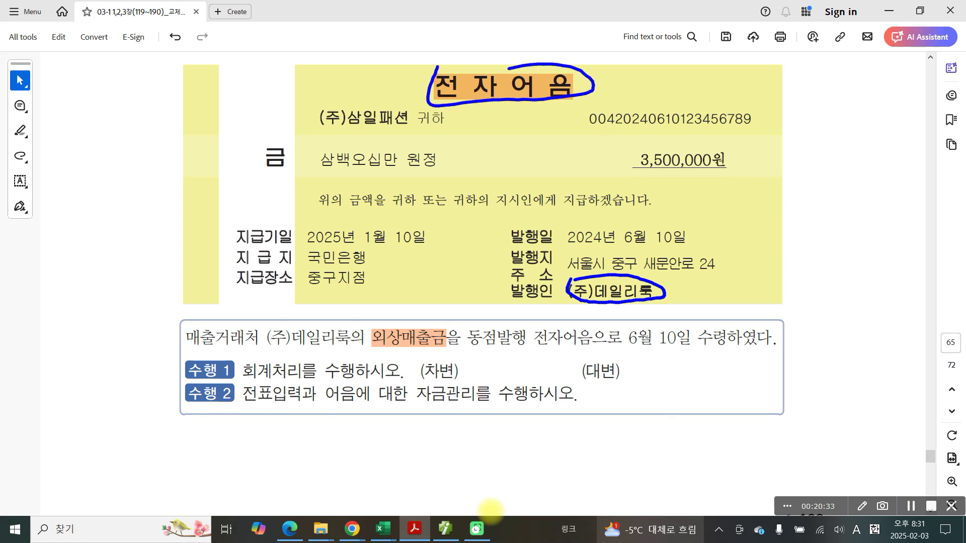
pyautogui.moveTo(241, 360)
pyautogui.mouseDown()
pyautogui.moveTo(380, 389)
pyautogui.moveTo(826, 399)
pyautogui.moveTo(838, 351)
pyautogui.moveTo(232, 354)
pyautogui.mouseUp()
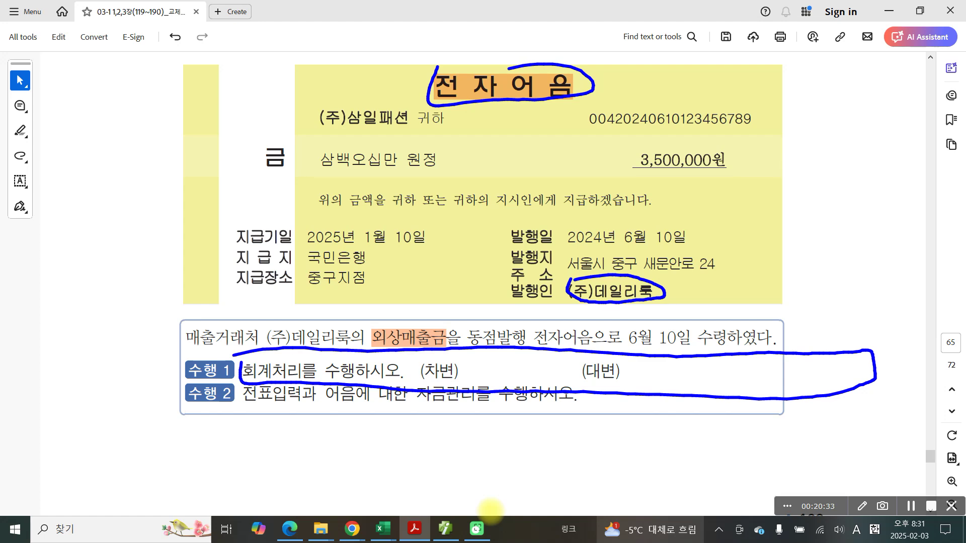
# Step: Tick 외상매출금 and the issuer (주)데일리룩, underline the gap between (차변) and (대변), and draw a star beside the note
pyautogui.moveTo(411, 304); pyautogui.dragTo(432, 309)
pyautogui.moveTo(678, 280)
pyautogui.mouseDown()
pyautogui.moveTo(679, 296)
pyautogui.moveTo(704, 275)
pyautogui.moveTo(757, 273)
pyautogui.mouseUp()
pyautogui.moveTo(454, 390); pyautogui.dragTo(567, 387)
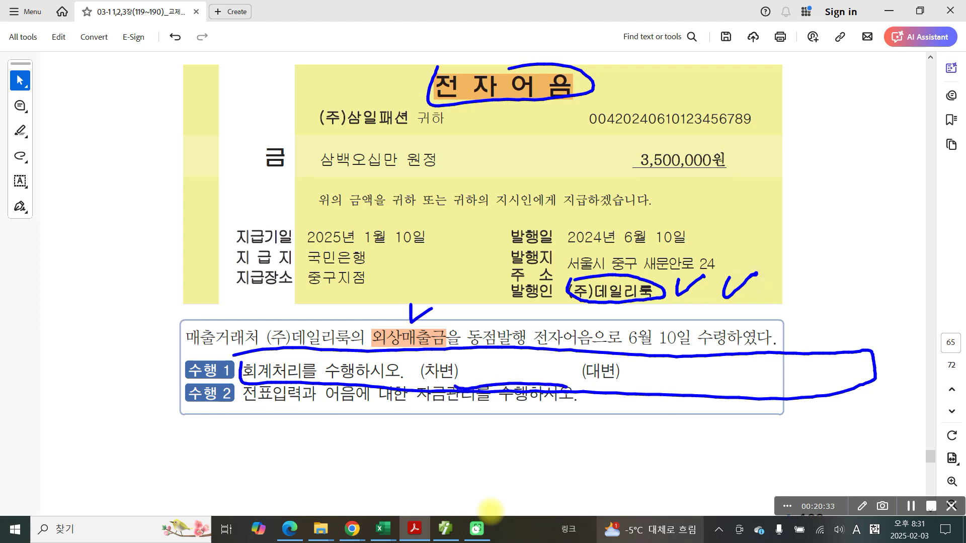
pyautogui.moveTo(69, 298)
pyautogui.mouseDown()
pyautogui.moveTo(121, 201)
pyautogui.moveTo(66, 242)
pyautogui.moveTo(109, 267)
pyautogui.moveTo(83, 290)
pyautogui.mouseUp()
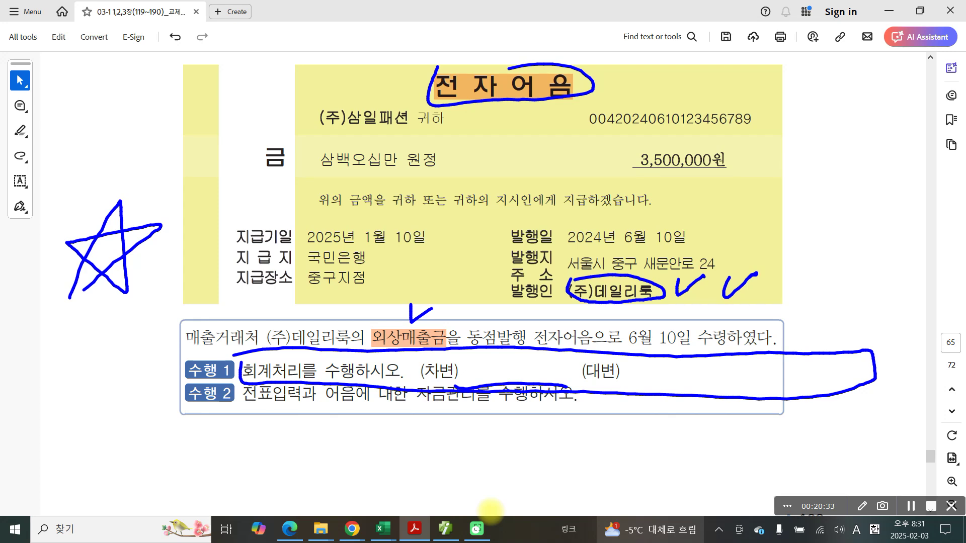
# Step: Handwrite the credit entry 외상매출금(데일) in blue across the 수행 1 line, with shorthand for 3,500,000 below it
pyautogui.moveTo(402, 342)
pyautogui.mouseDown()
pyautogui.moveTo(414, 344)
pyautogui.moveTo(405, 373)
pyautogui.mouseUp()
pyautogui.moveTo(433, 336)
pyautogui.mouseDown()
pyautogui.moveTo(429, 385)
pyautogui.moveTo(438, 359)
pyautogui.mouseUp()
pyautogui.moveTo(447, 351); pyautogui.dragTo(459, 358)
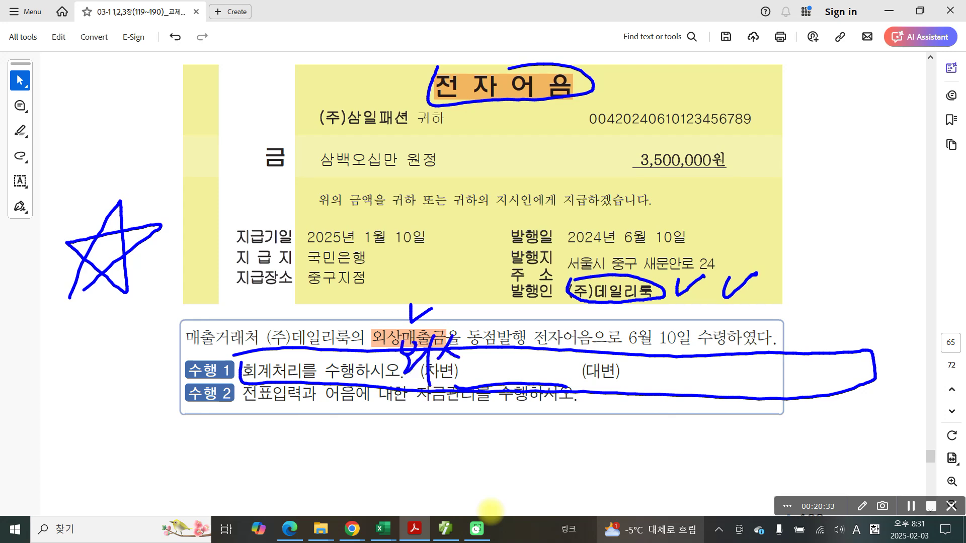
pyautogui.moveTo(462, 326); pyautogui.dragTo(460, 354)
pyautogui.moveTo(457, 359)
pyautogui.mouseDown()
pyautogui.moveTo(459, 377)
pyautogui.moveTo(471, 364)
pyautogui.mouseUp()
pyautogui.moveTo(491, 339)
pyautogui.mouseDown()
pyautogui.moveTo(484, 367)
pyautogui.moveTo(496, 367)
pyautogui.mouseUp()
pyautogui.moveTo(510, 337); pyautogui.dragTo(514, 376)
pyautogui.moveTo(528, 318); pyautogui.dragTo(526, 351)
pyautogui.moveTo(526, 352); pyautogui.dragTo(536, 376)
pyautogui.moveTo(539, 355)
pyautogui.mouseDown()
pyautogui.moveTo(559, 336)
pyautogui.moveTo(546, 369)
pyautogui.mouseUp()
pyautogui.moveTo(552, 366); pyautogui.dragTo(578, 347)
pyautogui.moveTo(567, 352); pyautogui.dragTo(574, 375)
pyautogui.moveTo(584, 337); pyautogui.dragTo(606, 333)
pyautogui.moveTo(599, 337)
pyautogui.mouseDown()
pyautogui.moveTo(583, 359)
pyautogui.moveTo(615, 364)
pyautogui.mouseUp()
pyautogui.moveTo(623, 331); pyautogui.dragTo(622, 382)
pyautogui.moveTo(638, 330)
pyautogui.mouseDown()
pyautogui.moveTo(637, 353)
pyautogui.moveTo(650, 343)
pyautogui.mouseUp()
pyautogui.moveTo(649, 348)
pyautogui.mouseDown()
pyautogui.moveTo(633, 368)
pyautogui.moveTo(664, 370)
pyautogui.mouseUp()
pyautogui.moveTo(664, 324); pyautogui.dragTo(673, 356)
pyautogui.moveTo(673, 358); pyautogui.dragTo(647, 389)
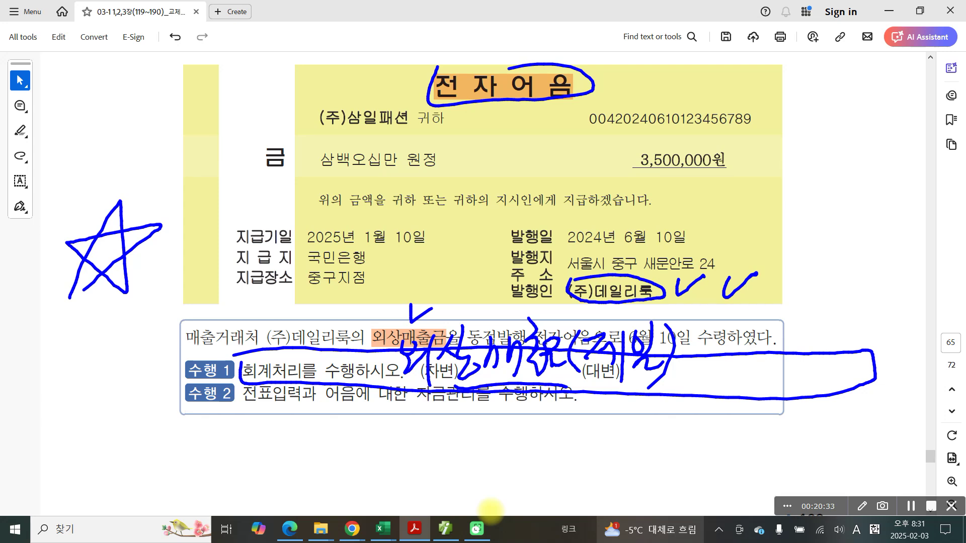
pyautogui.moveTo(499, 388)
pyautogui.mouseDown()
pyautogui.moveTo(504, 434)
pyautogui.moveTo(524, 455)
pyautogui.mouseUp()
pyautogui.moveTo(541, 395); pyautogui.dragTo(539, 440)
pyautogui.moveTo(538, 410)
pyautogui.mouseDown()
pyautogui.moveTo(589, 407)
pyautogui.moveTo(594, 448)
pyautogui.mouseUp()
pyautogui.moveTo(602, 424); pyautogui.dragTo(624, 422)
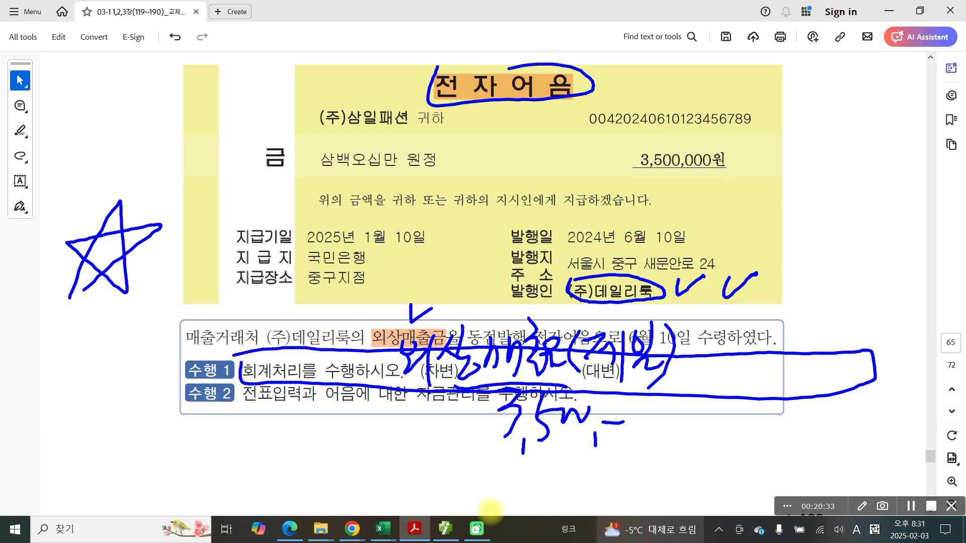
pyautogui.moveTo(679, 355)
pyautogui.mouseDown()
pyautogui.moveTo(743, 352)
pyautogui.moveTo(773, 390)
pyautogui.moveTo(755, 371)
pyautogui.mouseUp()
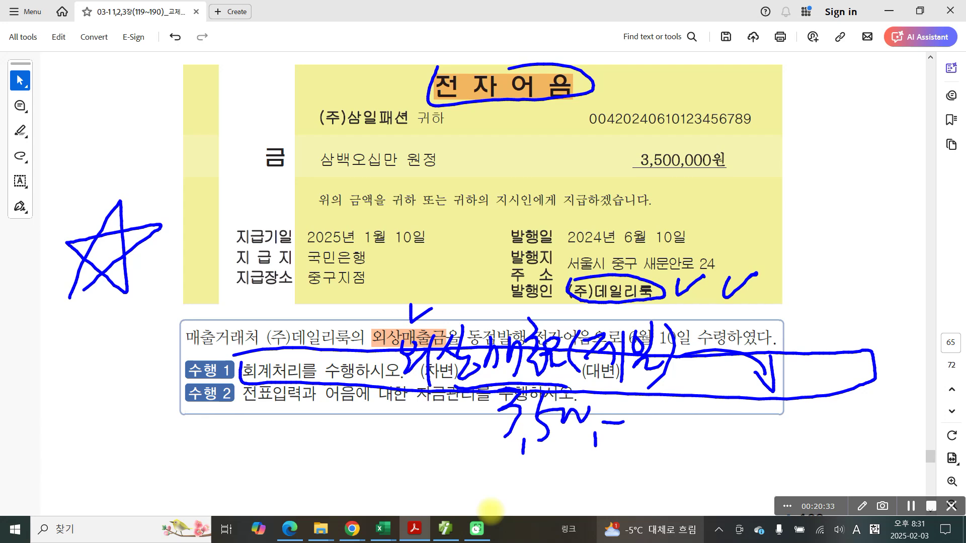
# Step: Handwrite the debit entry 받을어음(데일) in blue below the exercise box, with shorthand for 3,500,000 beside it
pyautogui.moveTo(171, 429); pyautogui.dragTo(177, 462)
pyautogui.moveTo(196, 414)
pyautogui.mouseDown()
pyautogui.moveTo(200, 457)
pyautogui.moveTo(213, 453)
pyautogui.mouseUp()
pyautogui.moveTo(218, 443); pyautogui.dragTo(244, 431)
pyautogui.moveTo(190, 462); pyautogui.dragTo(213, 464)
pyautogui.moveTo(190, 475); pyautogui.dragTo(215, 482)
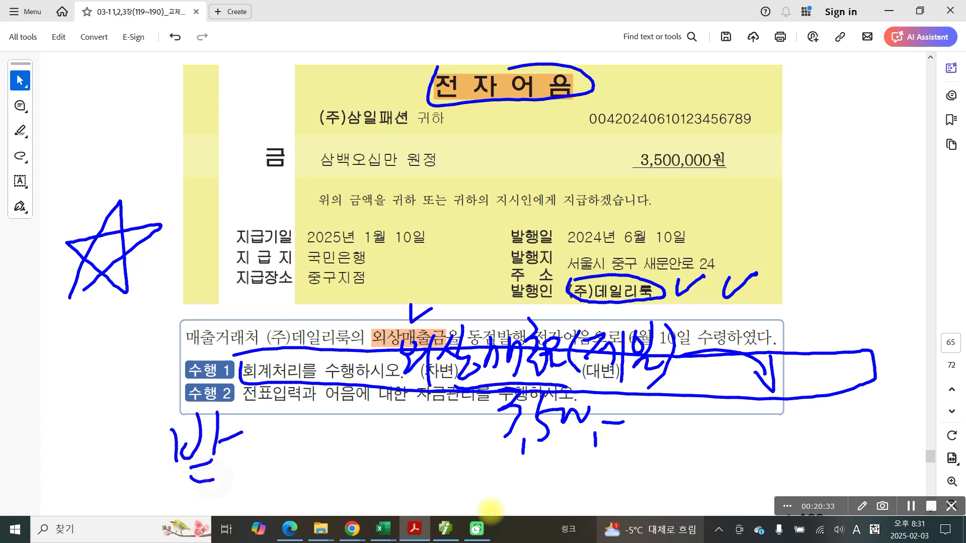
pyautogui.moveTo(244, 419)
pyautogui.mouseDown()
pyautogui.moveTo(237, 431)
pyautogui.moveTo(256, 437)
pyautogui.mouseUp()
pyautogui.moveTo(235, 455); pyautogui.dragTo(263, 473)
pyautogui.moveTo(283, 438)
pyautogui.mouseDown()
pyautogui.moveTo(274, 453)
pyautogui.moveTo(293, 473)
pyautogui.mouseUp()
pyautogui.moveTo(317, 427)
pyautogui.mouseDown()
pyautogui.moveTo(346, 447)
pyautogui.moveTo(360, 482)
pyautogui.mouseUp()
pyautogui.moveTo(382, 426); pyautogui.dragTo(380, 490)
pyautogui.moveTo(390, 453)
pyautogui.mouseDown()
pyautogui.moveTo(400, 449)
pyautogui.moveTo(398, 482)
pyautogui.mouseUp()
pyautogui.moveTo(410, 473)
pyautogui.mouseDown()
pyautogui.moveTo(431, 458)
pyautogui.moveTo(426, 482)
pyautogui.mouseUp()
pyautogui.moveTo(440, 441)
pyautogui.mouseDown()
pyautogui.moveTo(439, 491)
pyautogui.moveTo(452, 464)
pyautogui.mouseUp()
pyautogui.moveTo(470, 426); pyautogui.dragTo(469, 475)
pyautogui.moveTo(460, 471); pyautogui.dragTo(482, 484)
pyautogui.moveTo(476, 436); pyautogui.dragTo(485, 443)
pyautogui.moveTo(478, 442); pyautogui.dragTo(480, 495)
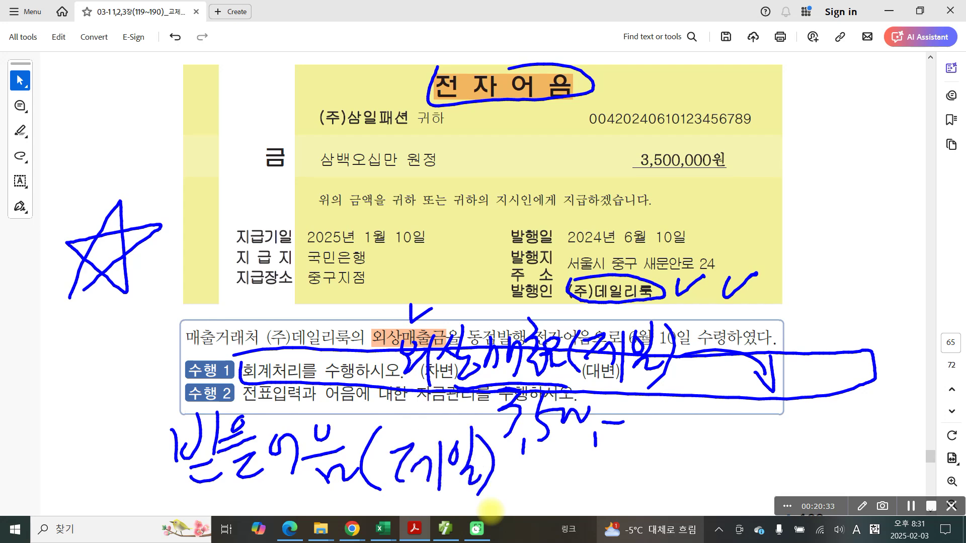
pyautogui.moveTo(534, 471)
pyautogui.mouseDown()
pyautogui.moveTo(556, 484)
pyautogui.moveTo(549, 502)
pyautogui.mouseUp()
pyautogui.moveTo(572, 498); pyautogui.dragTo(570, 511)
pyautogui.moveTo(596, 457); pyautogui.dragTo(594, 503)
pyautogui.moveTo(596, 484)
pyautogui.mouseDown()
pyautogui.moveTo(660, 489)
pyautogui.moveTo(666, 504)
pyautogui.mouseUp()
pyautogui.moveTo(687, 476); pyautogui.dragTo(743, 479)
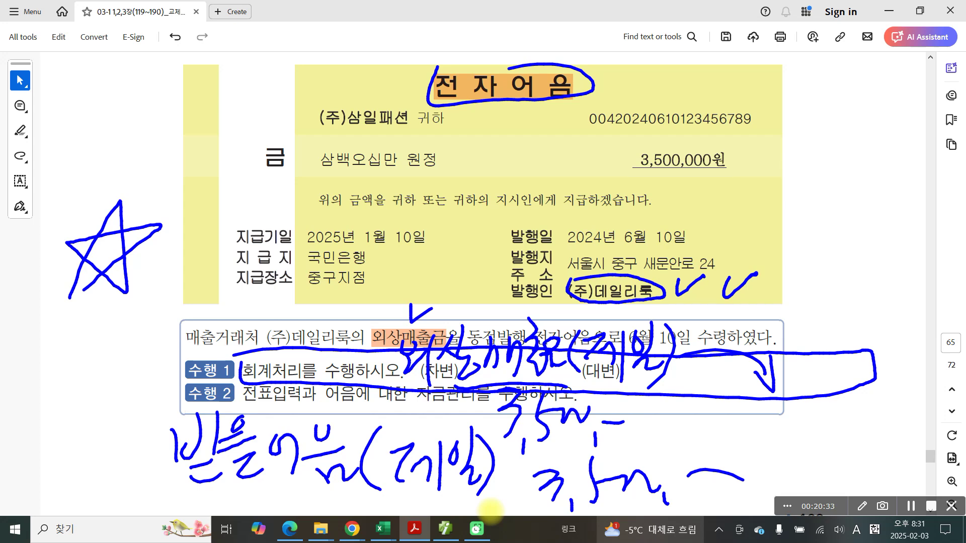
# Step: Bracket the handwritten 받을어음 debit entry and the 외상매출금 credit entry in blue
pyautogui.moveTo(189, 392)
pyautogui.mouseDown()
pyautogui.moveTo(146, 440)
pyautogui.moveTo(166, 513)
pyautogui.mouseUp()
pyautogui.moveTo(720, 475); pyautogui.dragTo(677, 534)
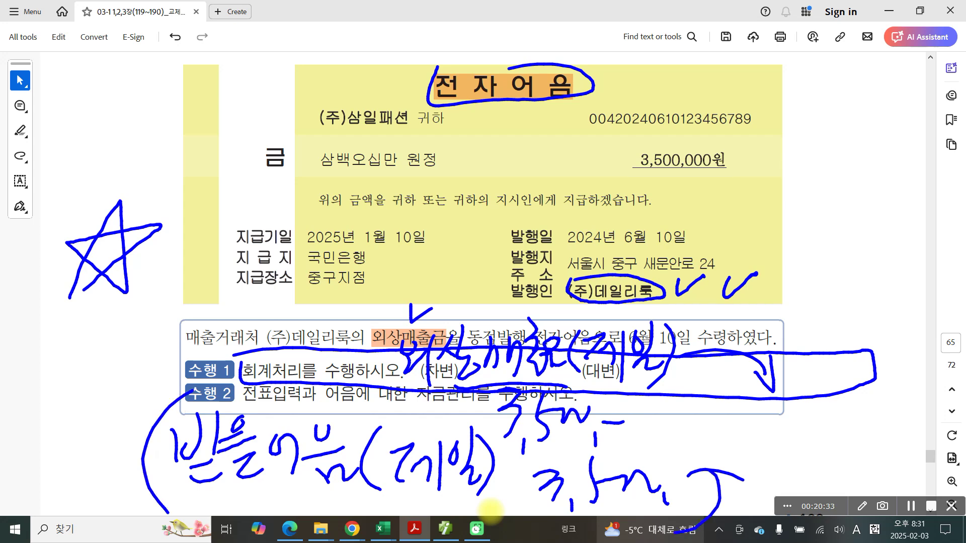
pyautogui.moveTo(408, 313); pyautogui.dragTo(408, 388)
pyautogui.moveTo(830, 311)
pyautogui.mouseDown()
pyautogui.moveTo(854, 344)
pyautogui.moveTo(805, 425)
pyautogui.mouseUp()
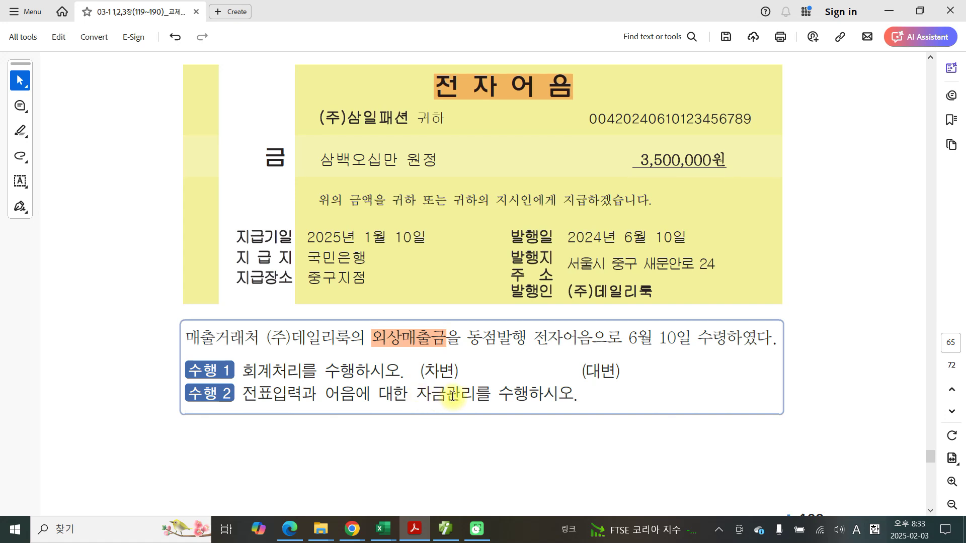
# Step: Highlight 전표입력 and 어음에 대한 자금관리를 in the 수행 2 line
pyautogui.moveTo(243, 393); pyautogui.dragTo(308, 393)
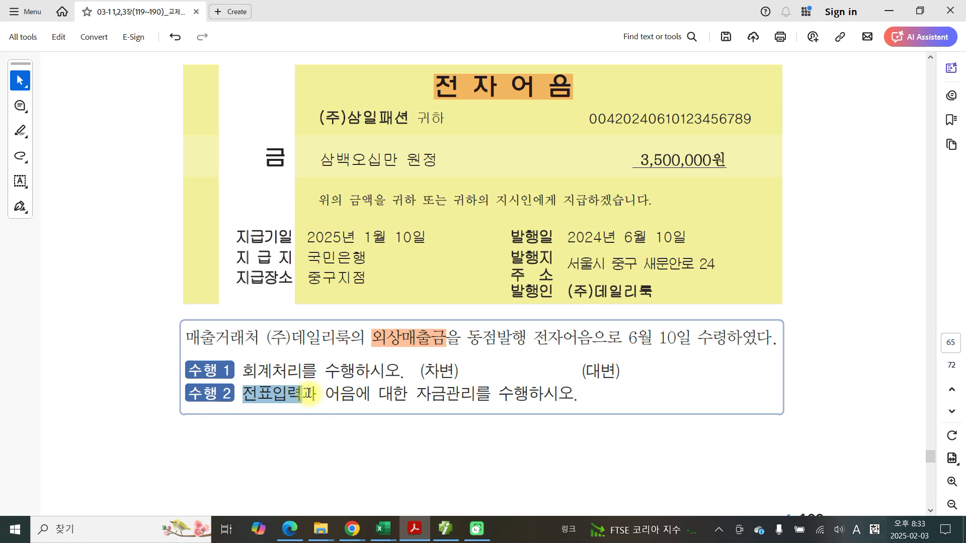
pyautogui.click(352, 413)
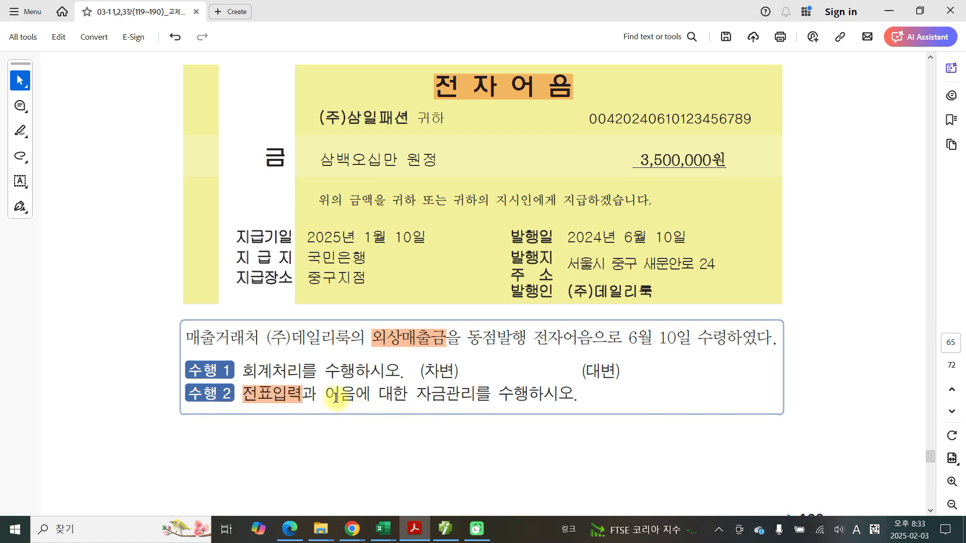
pyautogui.moveTo(326, 396); pyautogui.dragTo(491, 395)
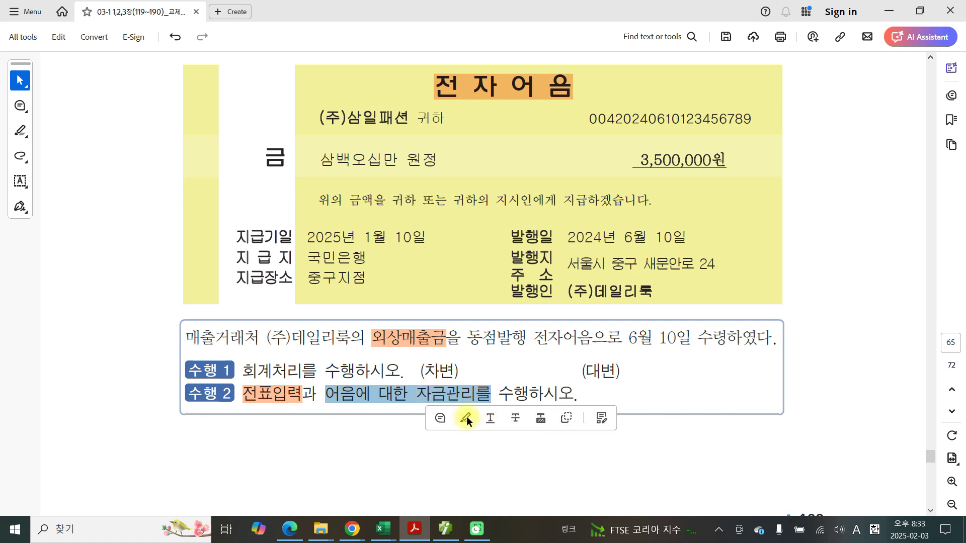
pyautogui.click(466, 418)
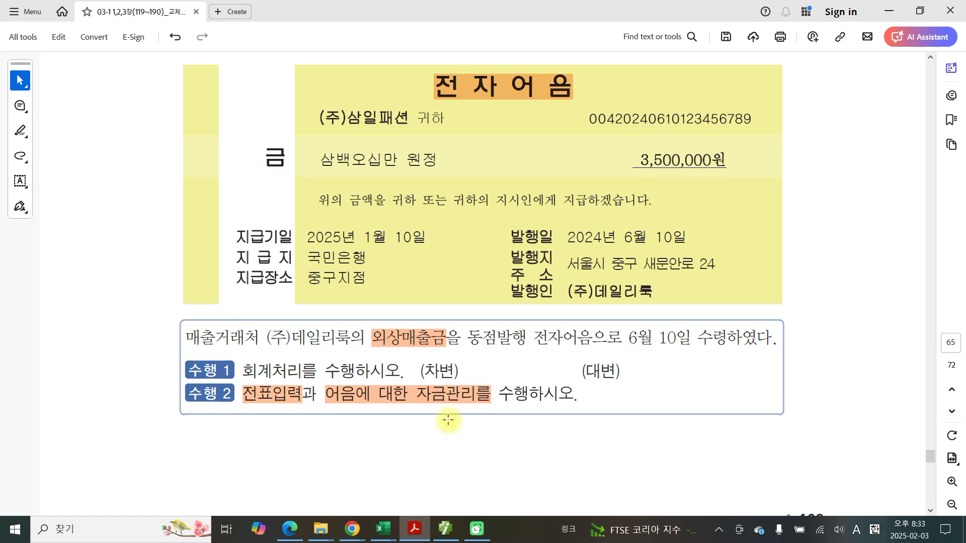
# Step: Switch to the accounting program's 일반전표입력 screen and set the voucher date to month 06, day 10
pyautogui.click(448, 529)
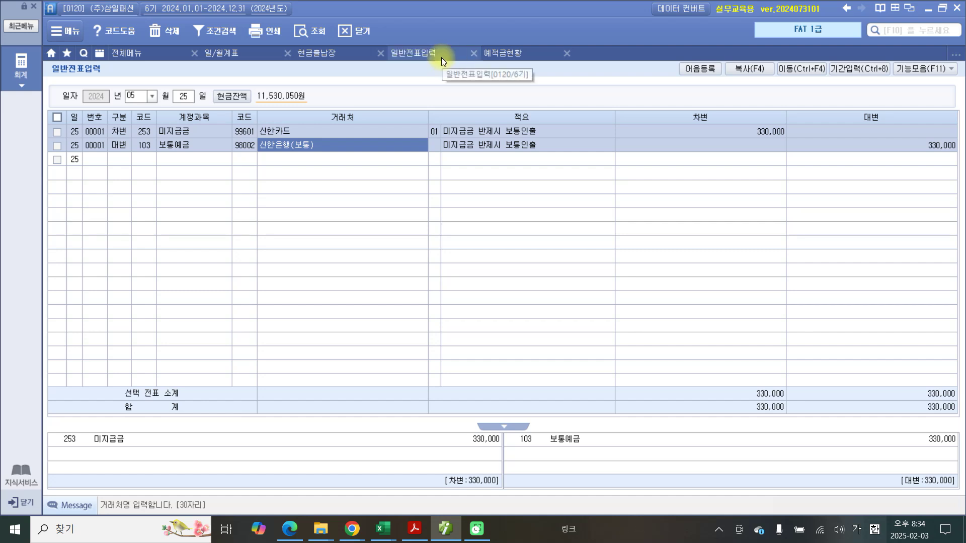
pyautogui.click(151, 96)
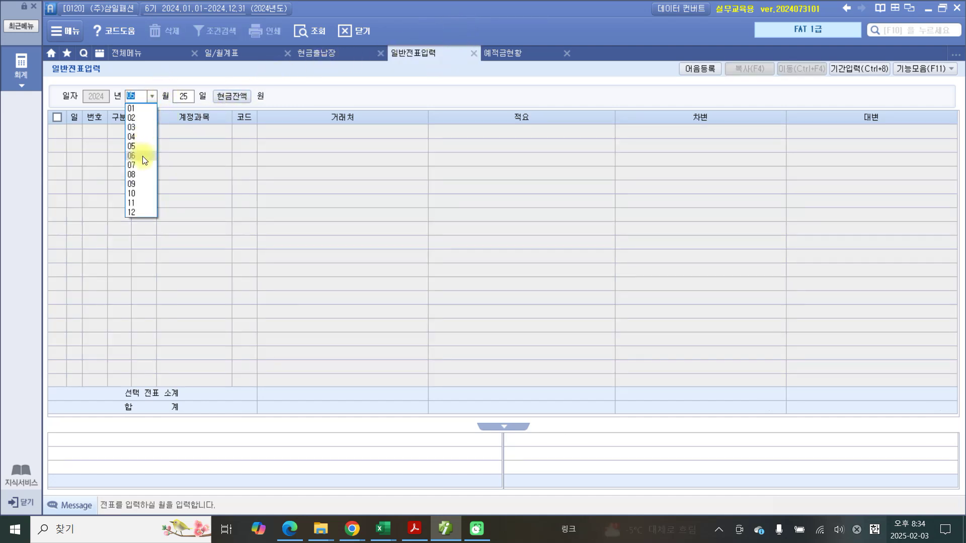
pyautogui.click(143, 156)
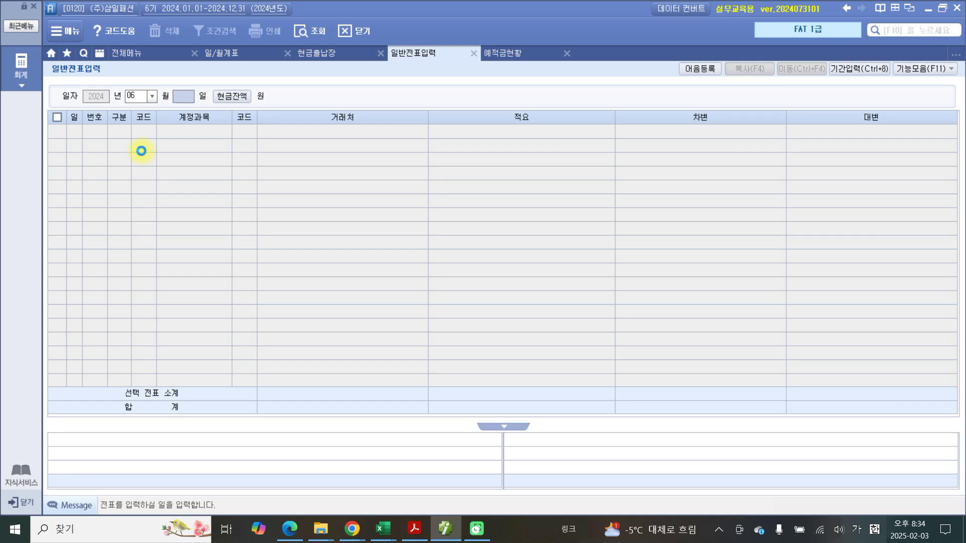
pyautogui.write('10')
pyautogui.press('Return')
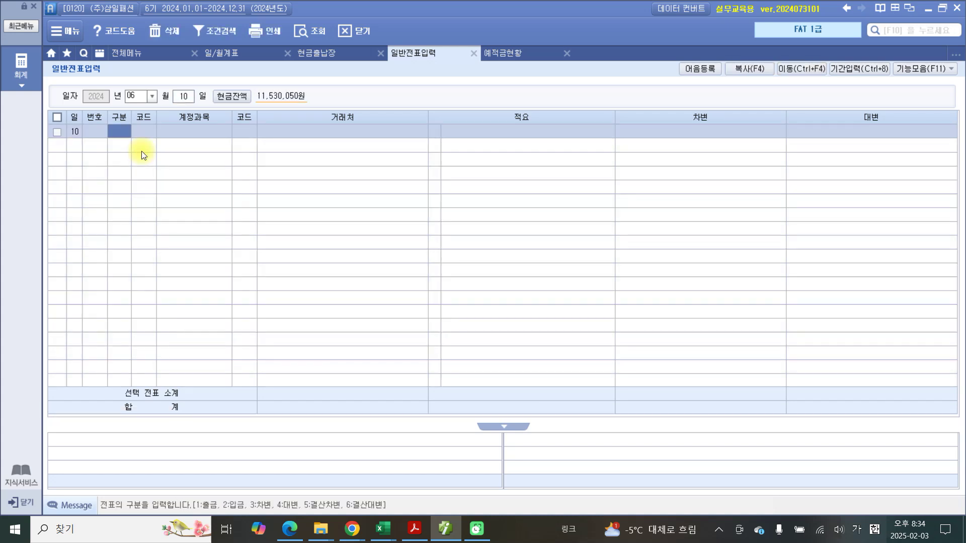
# Step: Enter a 차변 line for account 110 받을어음 with 거래처 (주)데일리룩 and amount 3,500,000, leaving 적요 blank
pyautogui.write('3')
pyautogui.press('Return')
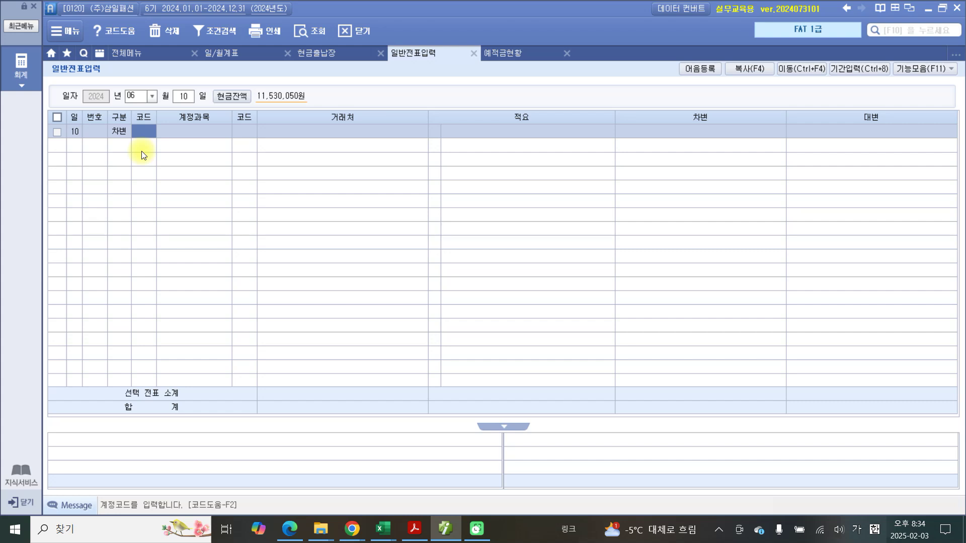
pyautogui.write('받을')
pyautogui.press('Return')
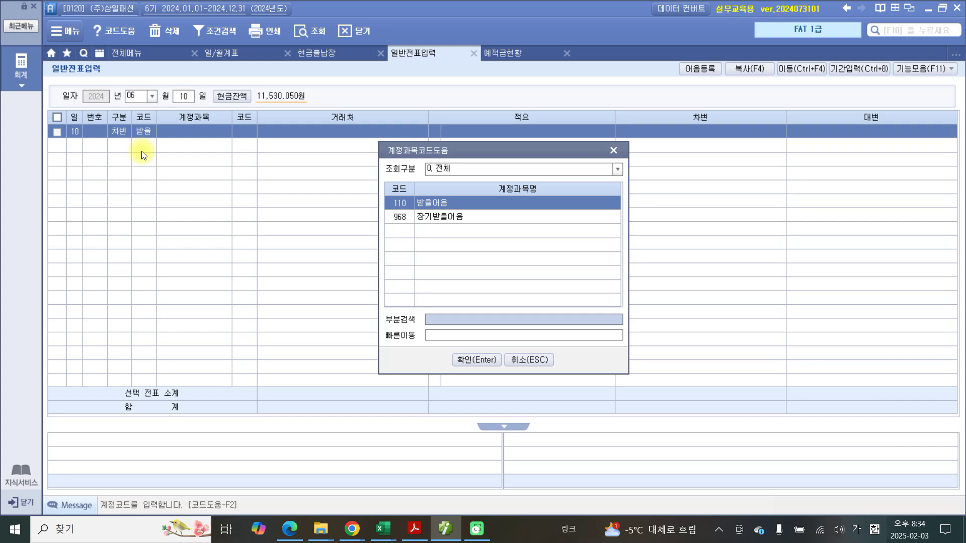
pyautogui.press('Return')
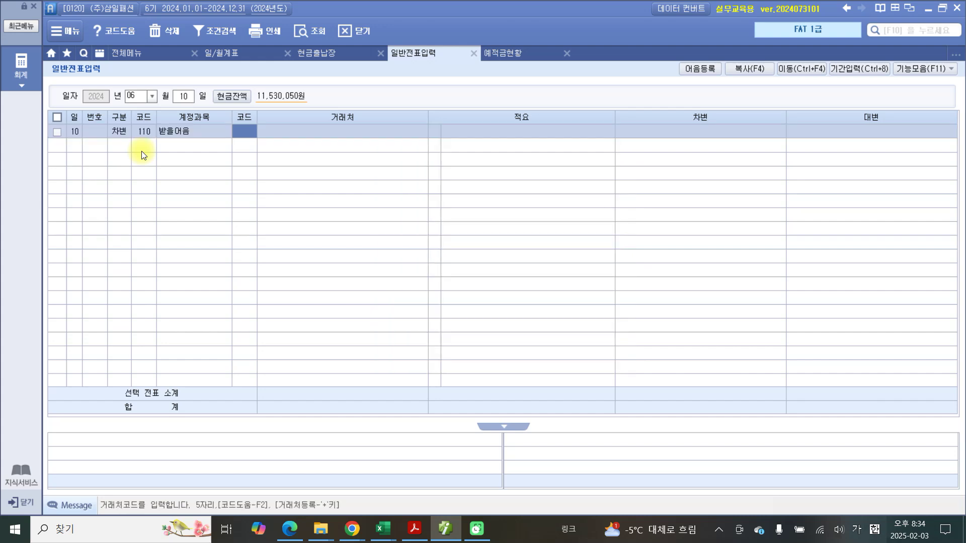
pyautogui.write('데일')
pyautogui.press('Return')
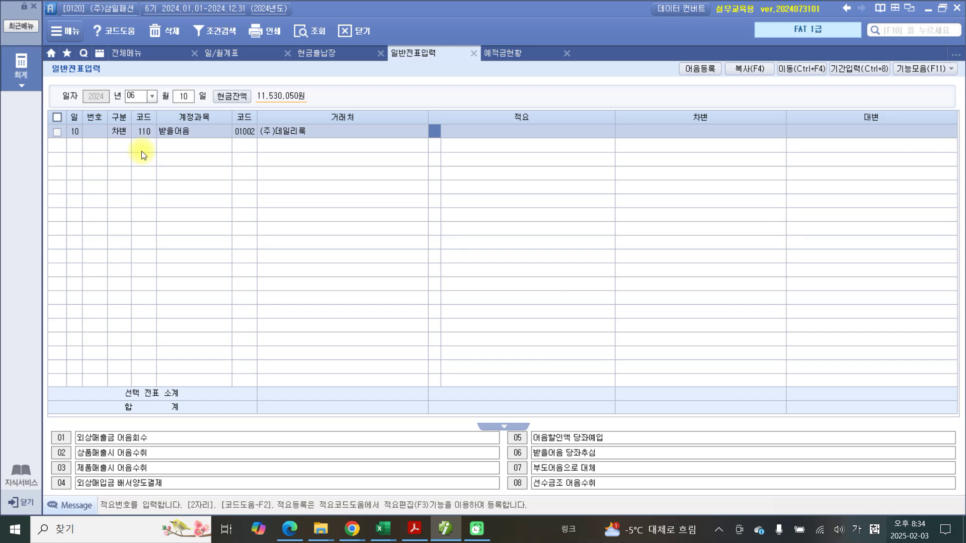
pyautogui.press('Return')
pyautogui.press('Return')
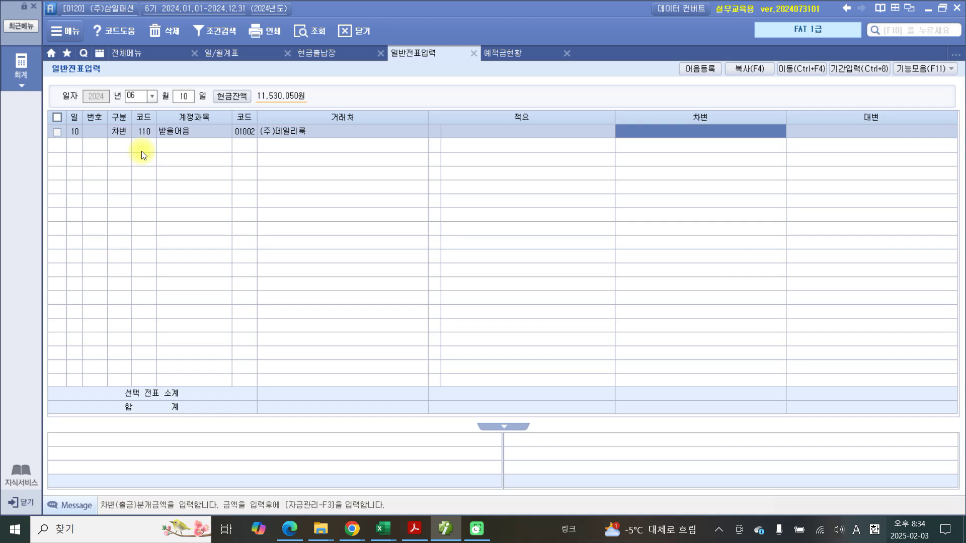
pyautogui.write('3500000')
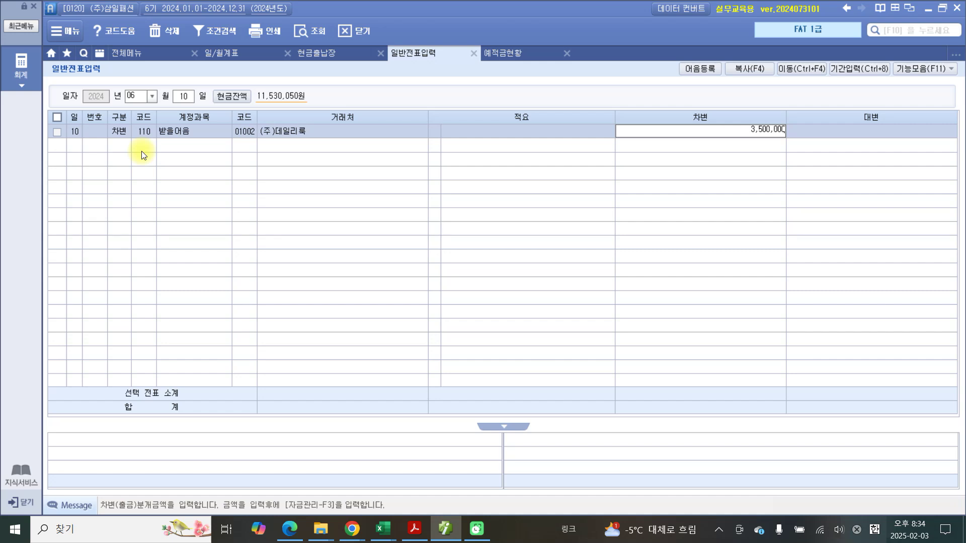
pyautogui.press('Return')
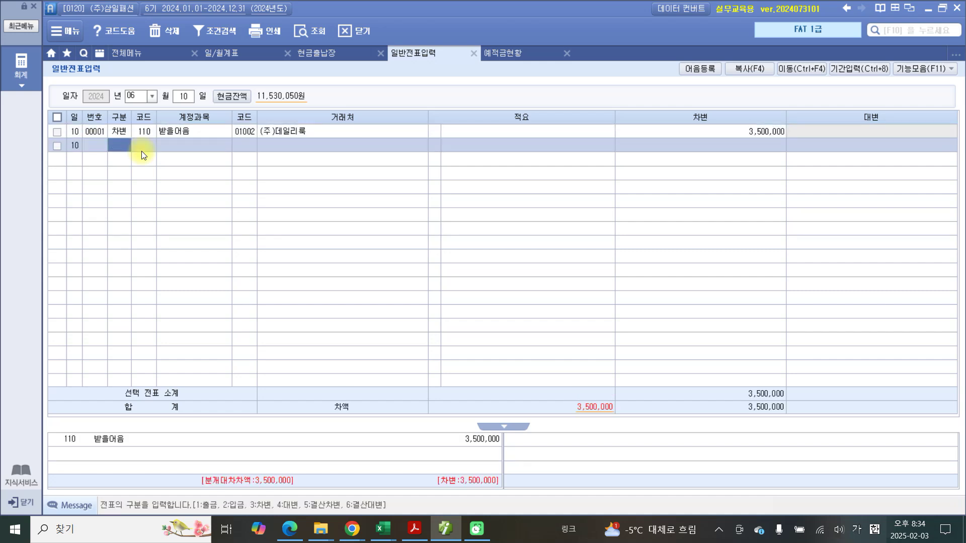
# Step: Enter a 대변 line for account 108 외상매출금, 거래처 01002 (주)데일리룩, 적요 05 외상대금 받을어음회수, amount 3,500,000
pyautogui.write('4')
pyautogui.press('Return')
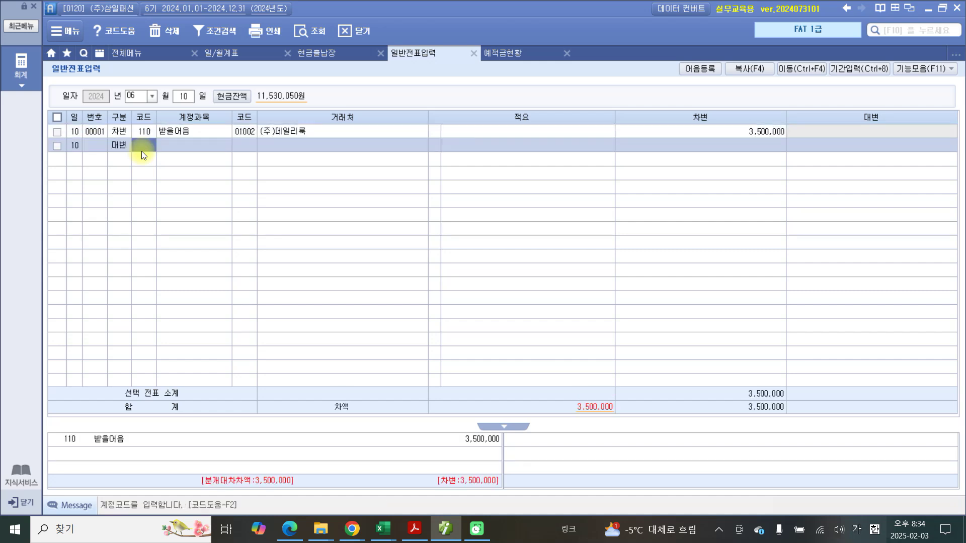
pyautogui.write('외상')
pyautogui.press('Return')
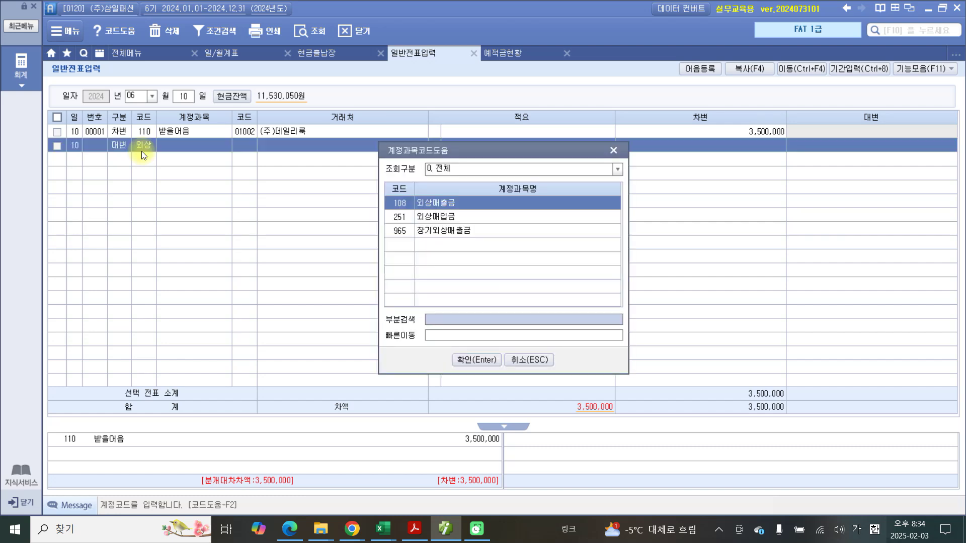
pyautogui.press('Return')
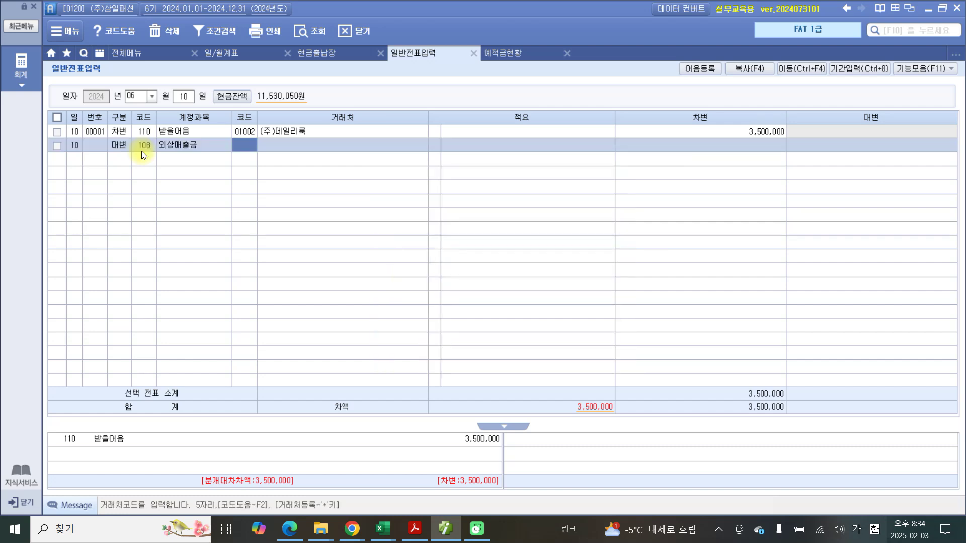
pyautogui.write('1002')
pyautogui.press('Return')
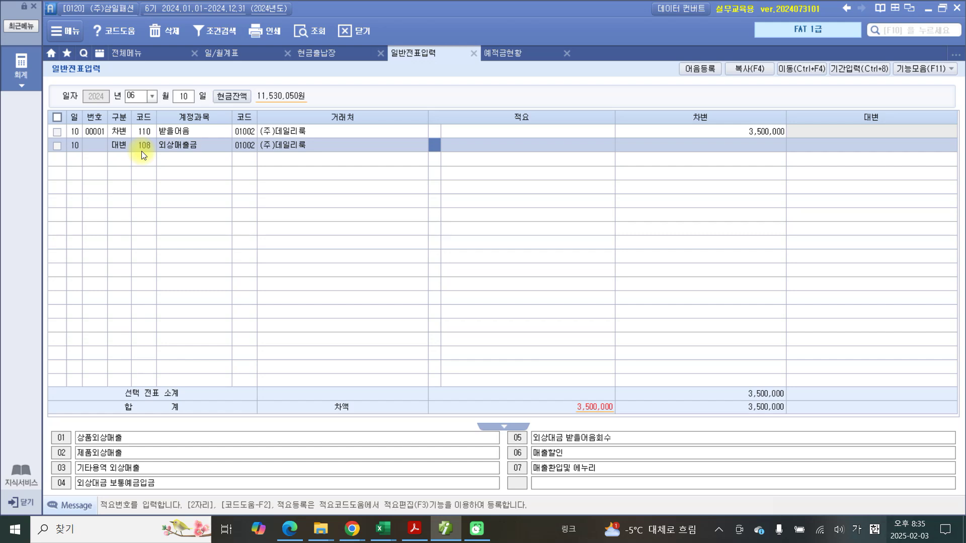
pyautogui.write('5')
pyautogui.press('Return')
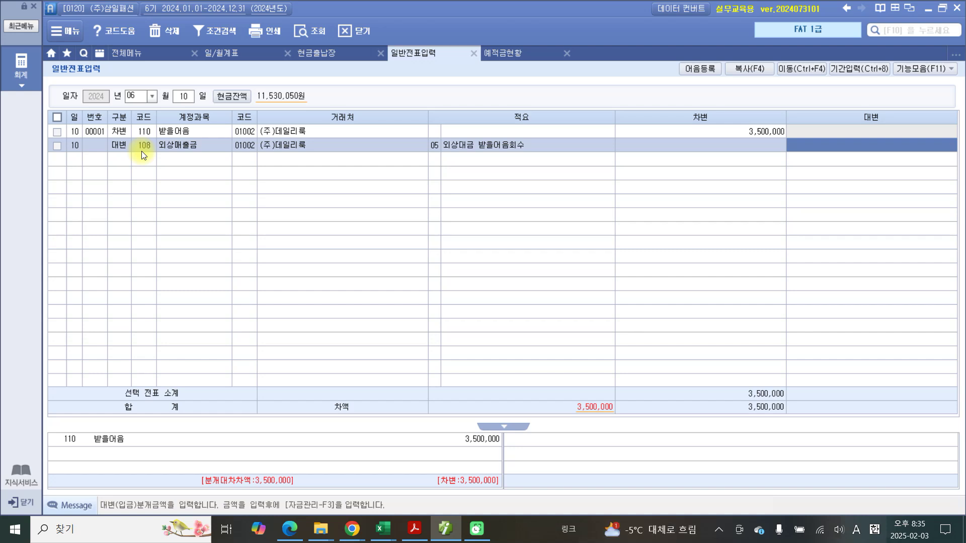
pyautogui.write('3500000')
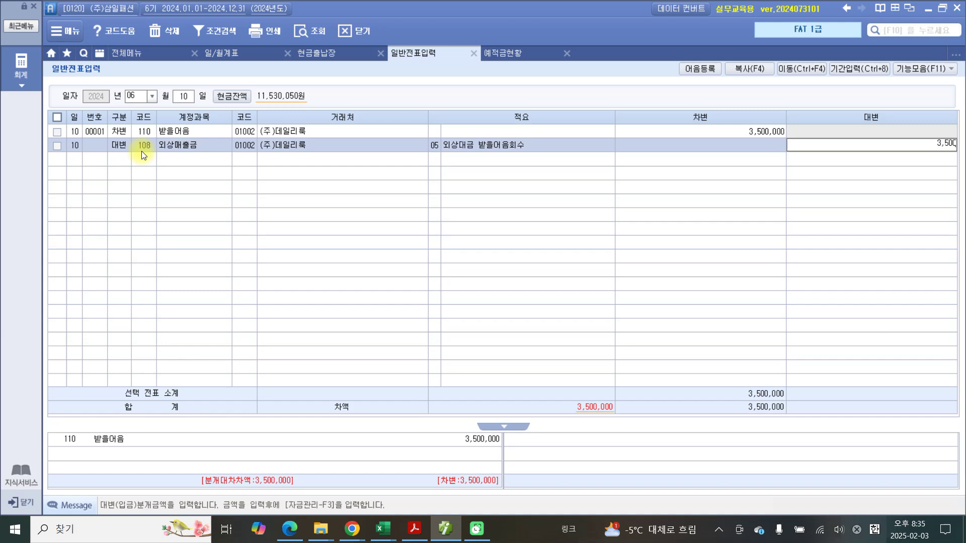
pyautogui.press('Return')
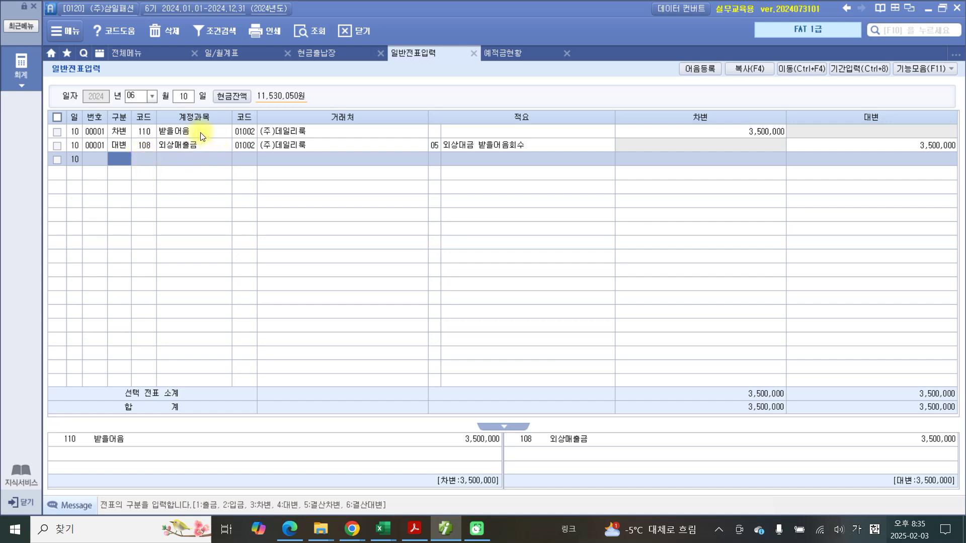
# Step: Select the 3,500,000 차변 amount on the 110 받을어음 line of the June 10 voucher
pyautogui.click(178, 132)
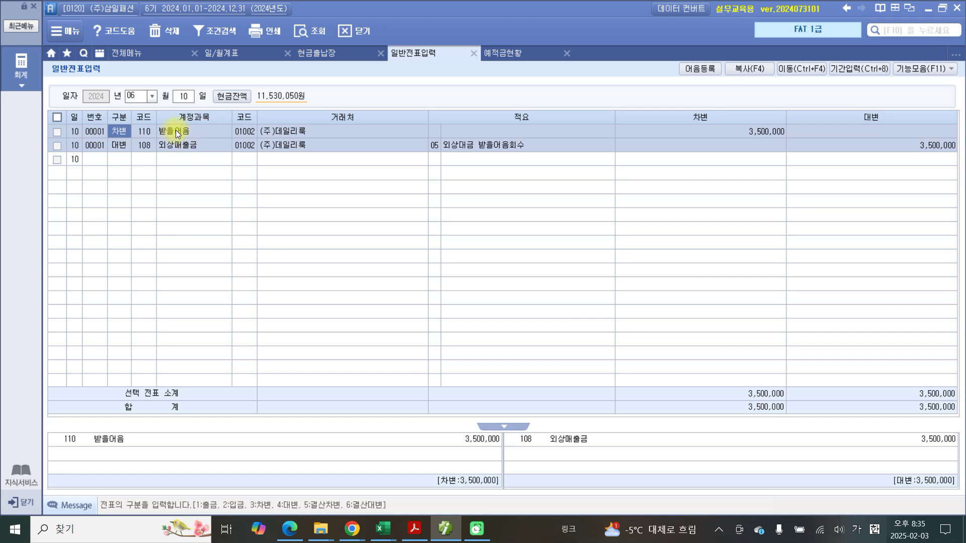
pyautogui.click(733, 135)
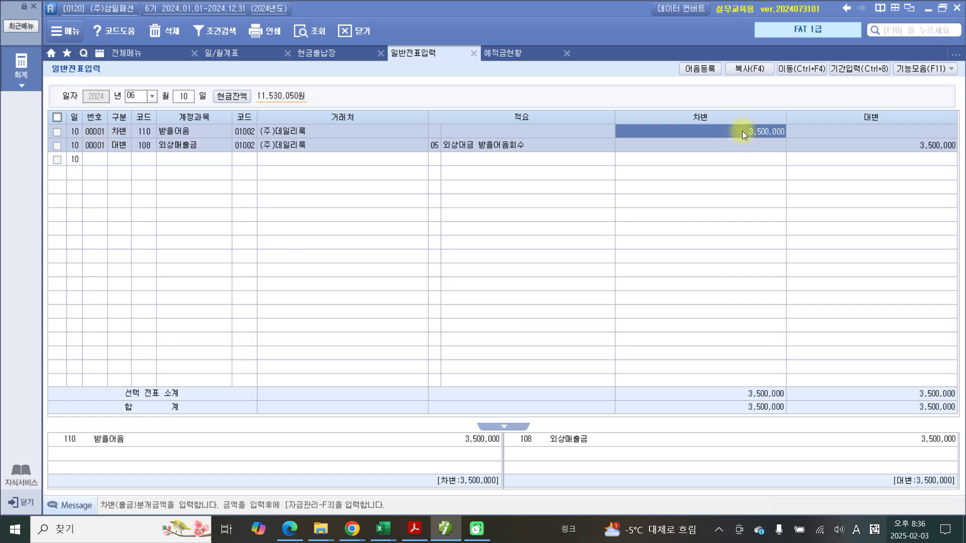
pyautogui.click(144, 131)
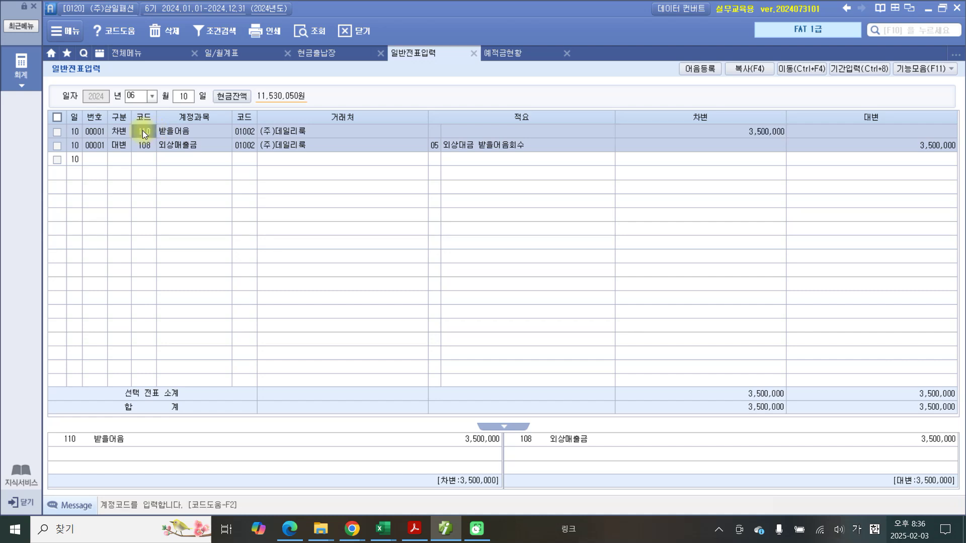
pyautogui.click(697, 131)
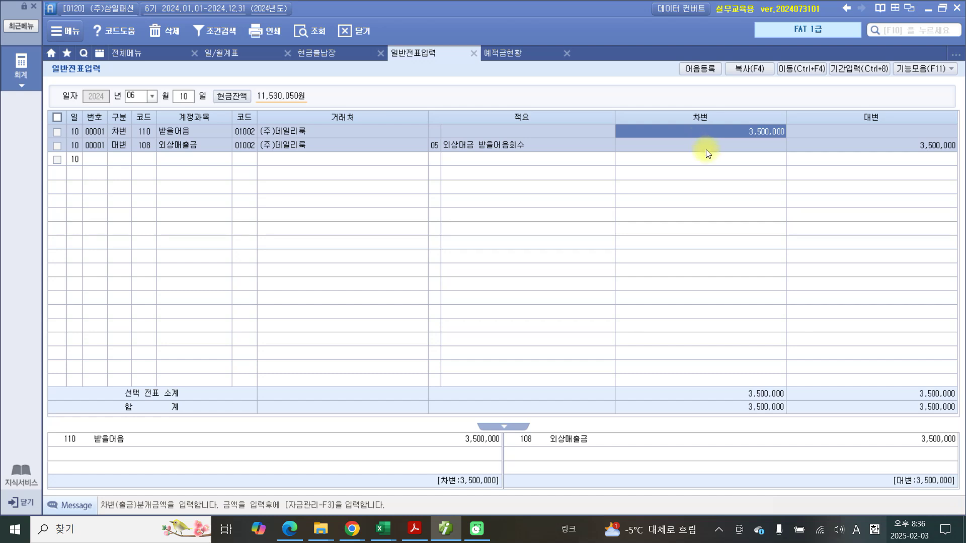
pyautogui.moveTo(689, 157)
pyautogui.mouseDown()
pyautogui.moveTo(635, 164)
pyautogui.moveTo(637, 211)
pyautogui.moveTo(664, 187)
pyautogui.mouseUp()
pyautogui.moveTo(665, 174); pyautogui.dragTo(665, 200)
pyautogui.moveTo(696, 162); pyautogui.dragTo(680, 219)
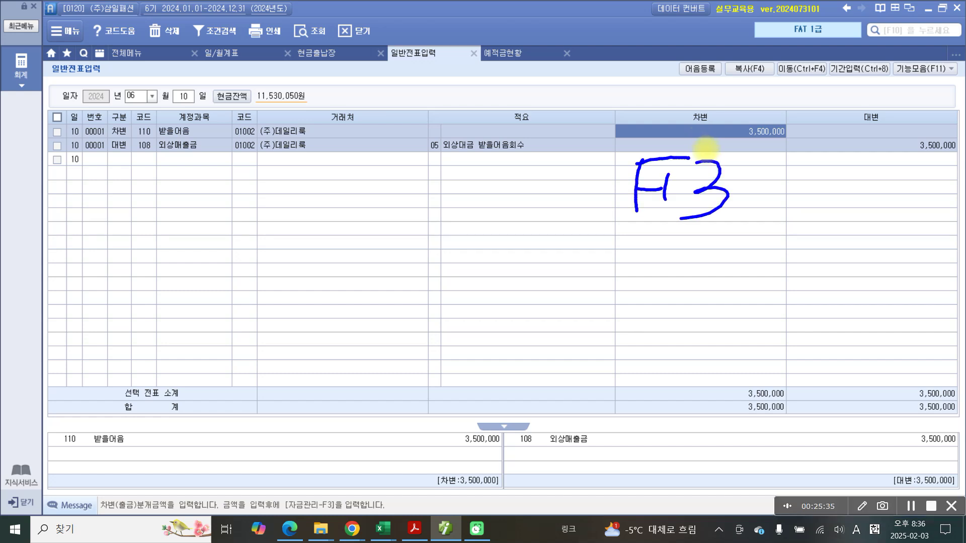
pyautogui.moveTo(618, 146)
pyautogui.mouseDown()
pyautogui.moveTo(610, 249)
pyautogui.moveTo(759, 166)
pyautogui.moveTo(618, 146)
pyautogui.mouseUp()
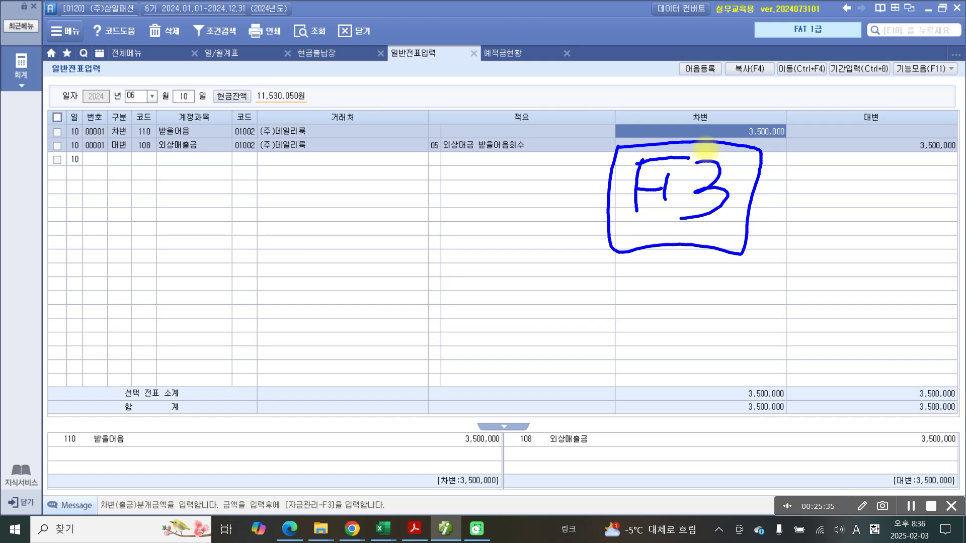
pyautogui.press('Escape')
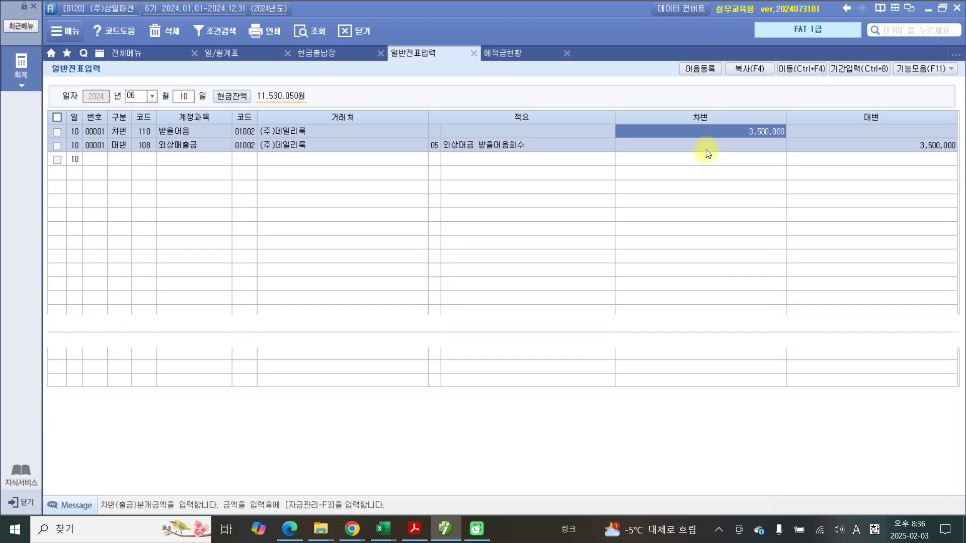
# Step: Open the 받을어음 관리 (note management) form for the 받을어음 line and set 어음종류 to 6 전자
pyautogui.press('F3')
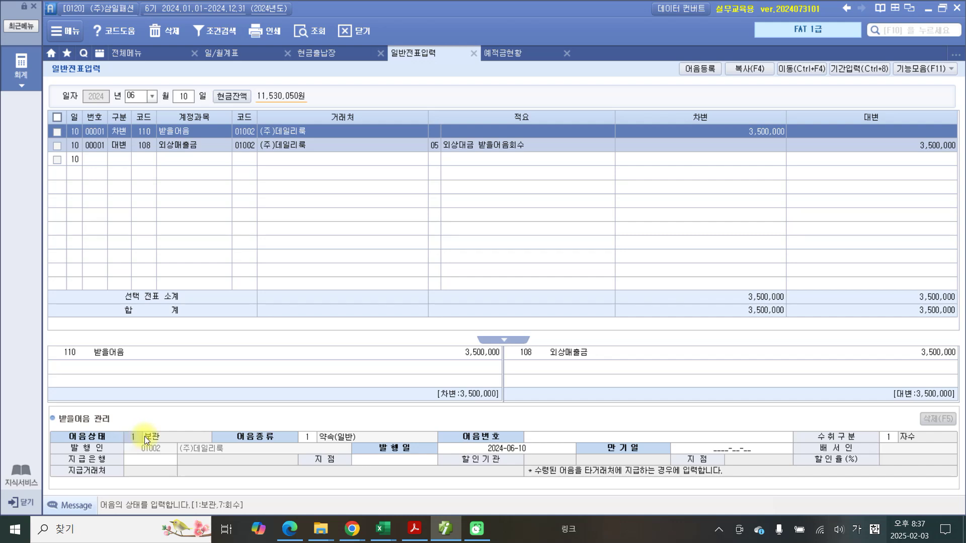
pyautogui.click(310, 440)
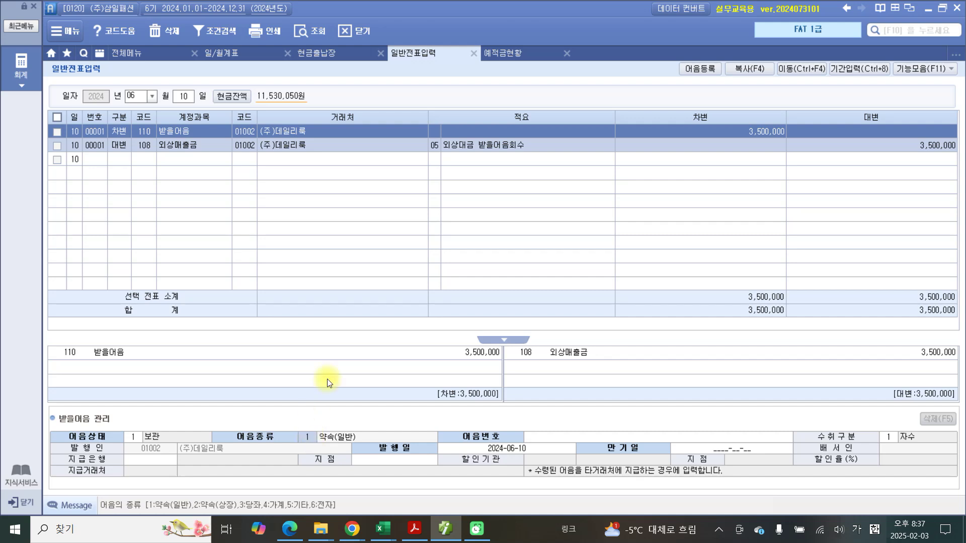
pyautogui.write('6')
pyautogui.press('Return')
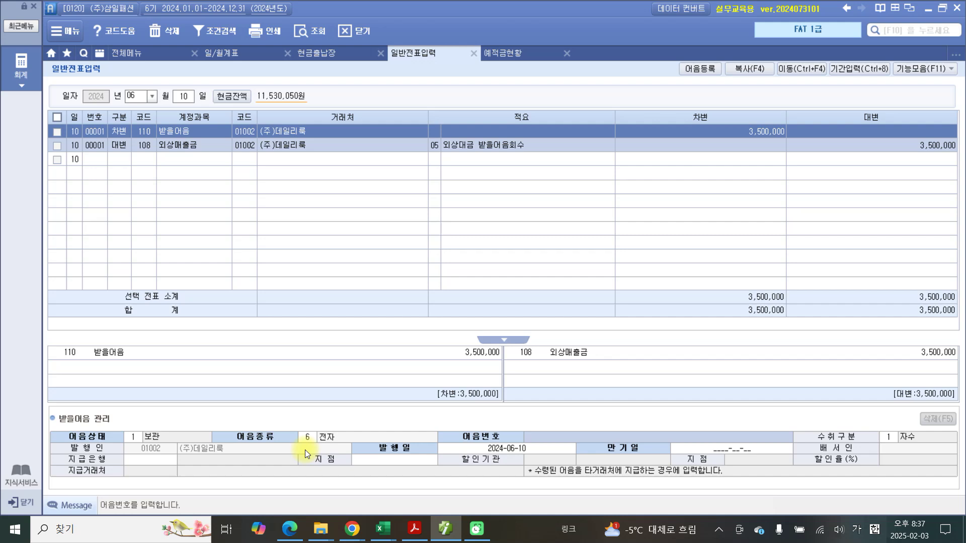
pyautogui.click(536, 437)
pyautogui.write('004')
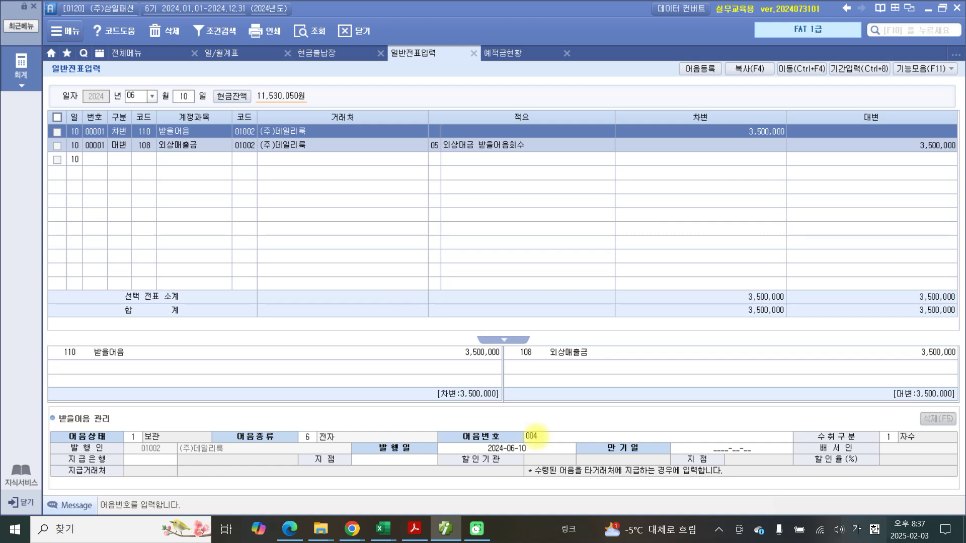
pyautogui.write('20240610')
pyautogui.write('123456789')
pyautogui.press('Return')
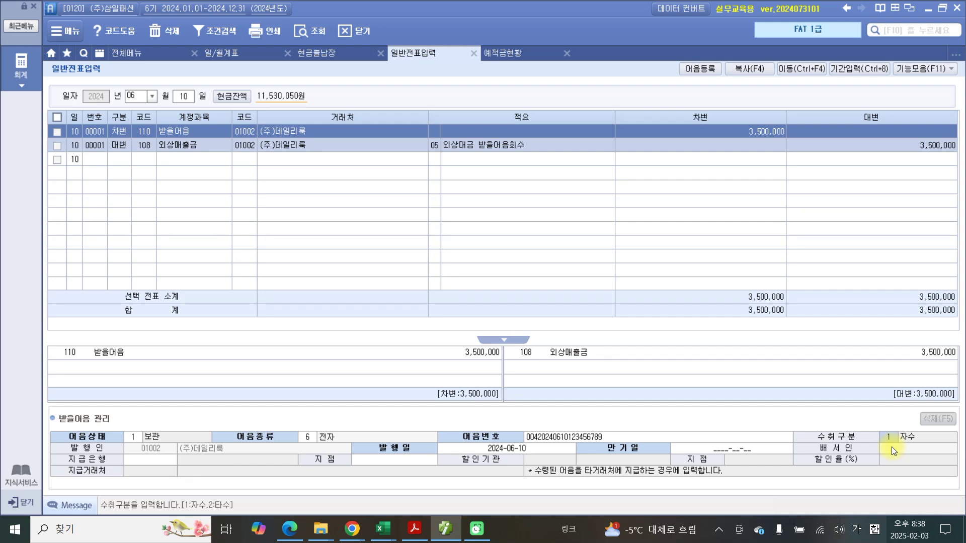
pyautogui.press('Return')
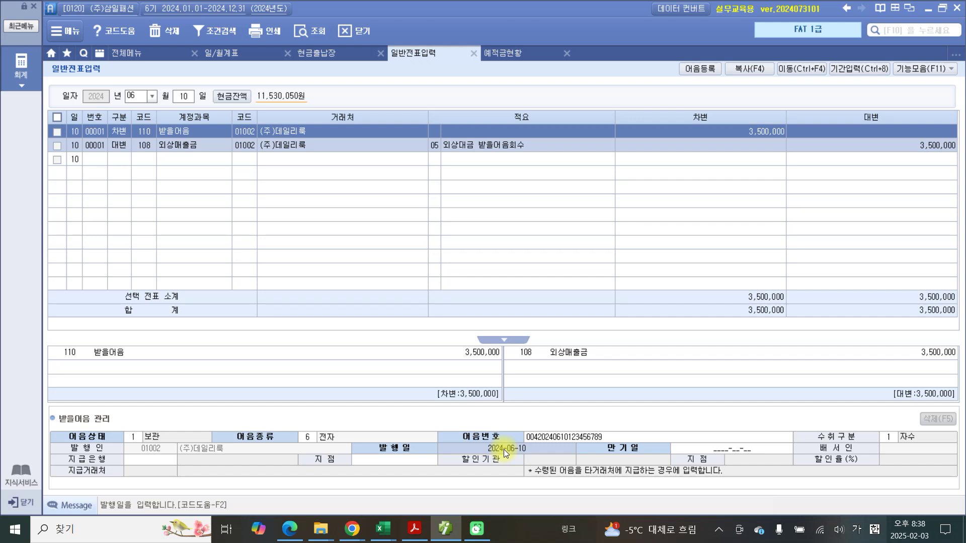
# Step: Check the 지급기일 on the 전자어음 in the textbook PDF, and enter 2025-01-10 as the note's 만기일 in the accounting program
pyautogui.click(693, 452)
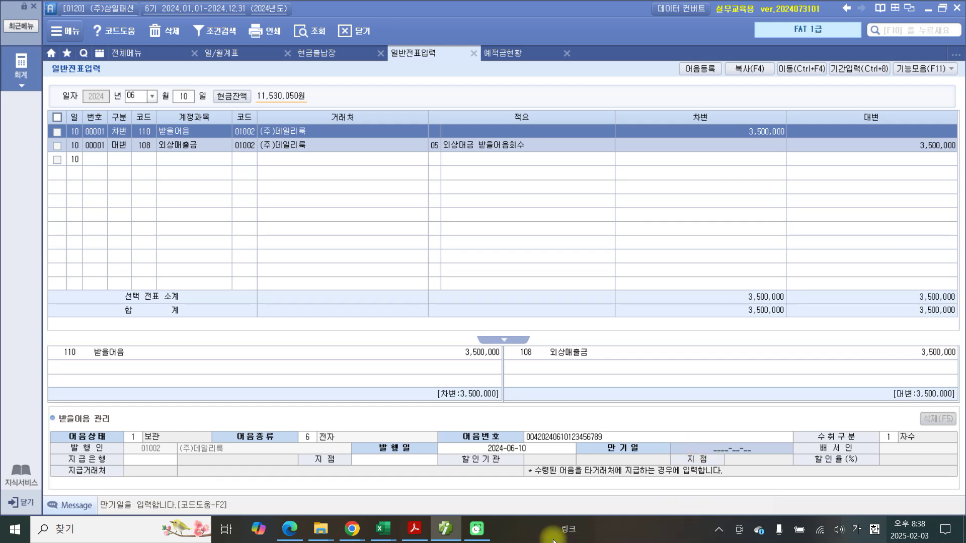
pyautogui.click(414, 529)
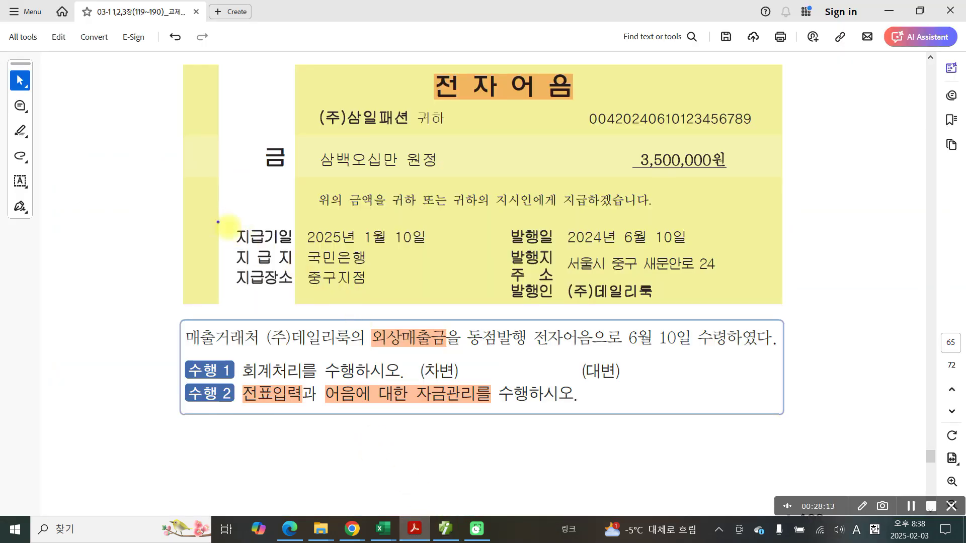
pyautogui.moveTo(217, 221); pyautogui.dragTo(465, 258)
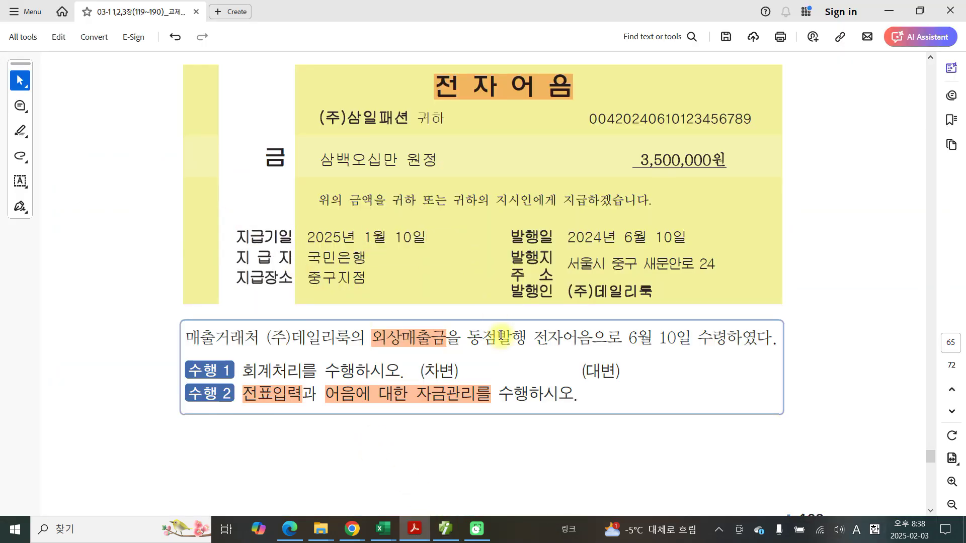
pyautogui.click(452, 529)
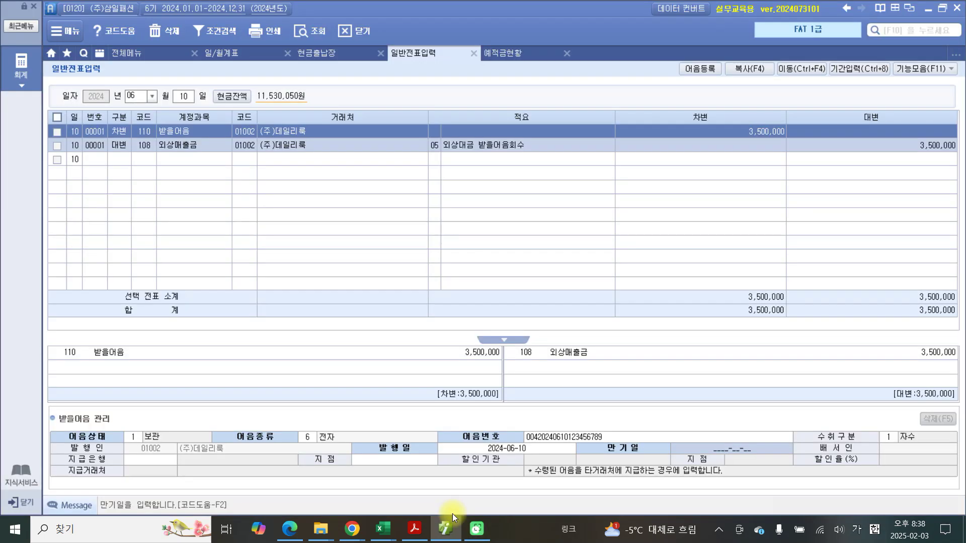
pyautogui.click(705, 451)
pyautogui.write('202501ㅏ')
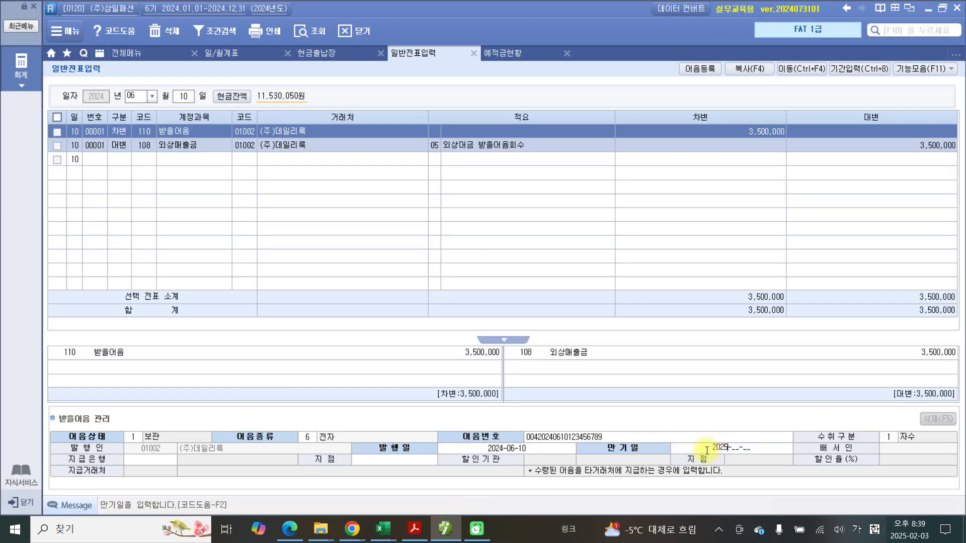
pyautogui.write('01')
pyautogui.press('Return')
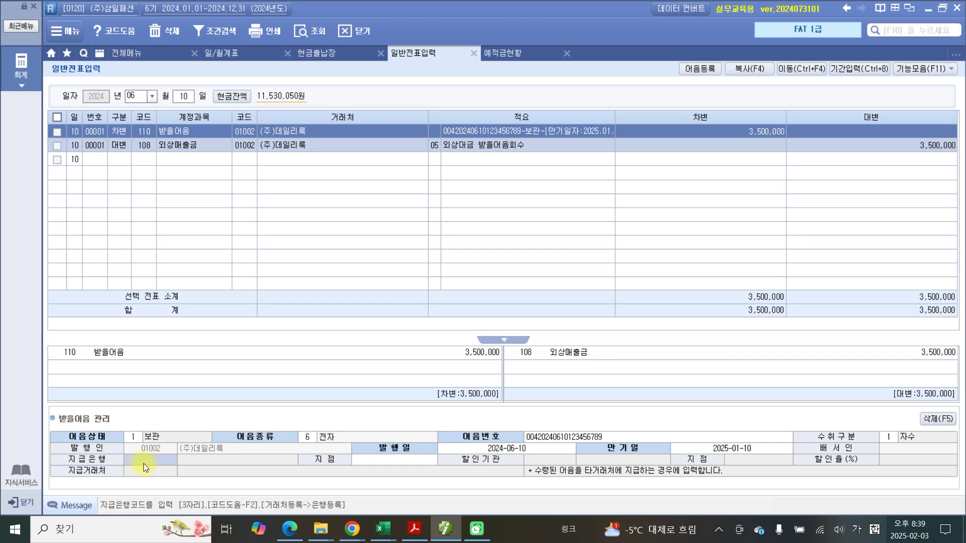
# Step: Look up the bank codes for 지급은행 and choose 100 국민은행
pyautogui.press('F2')
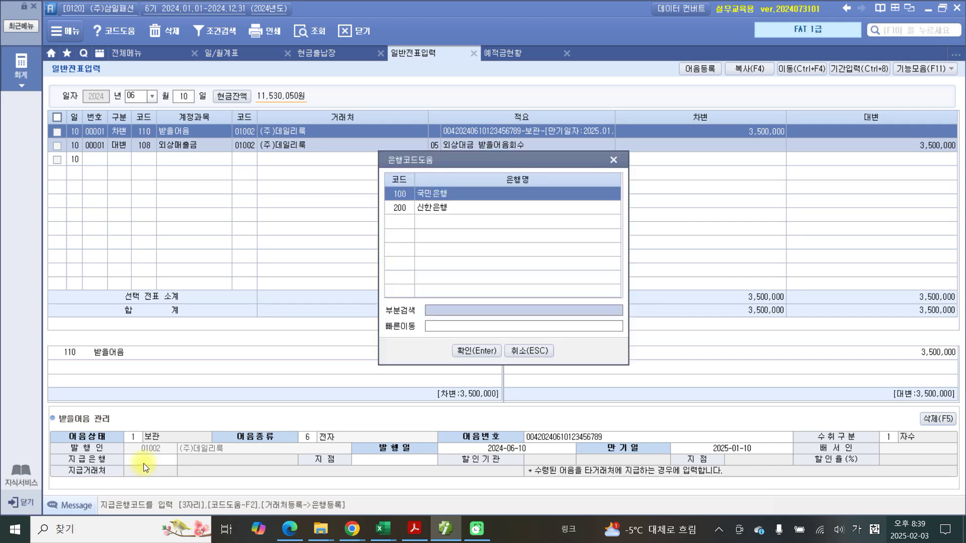
pyautogui.moveTo(493, 163); pyautogui.dragTo(279, 247)
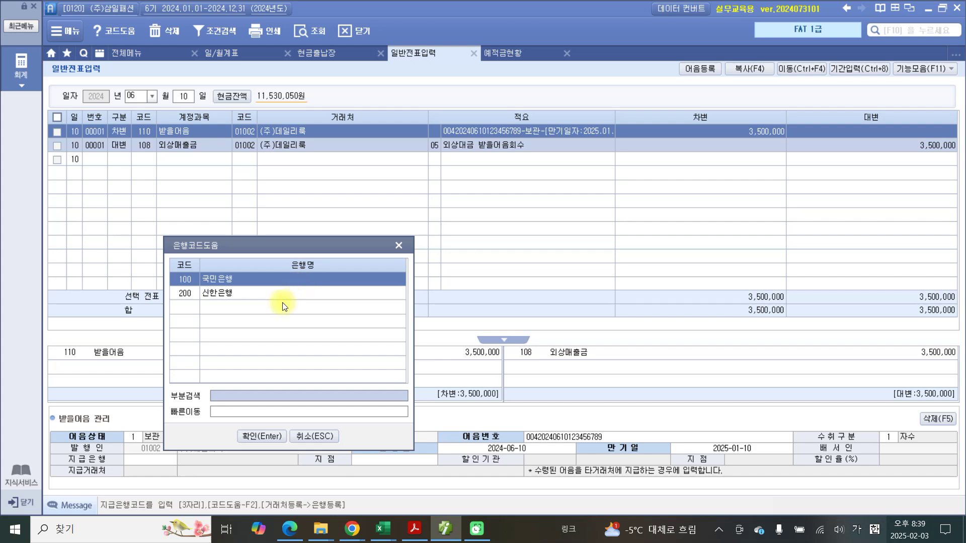
pyautogui.click(231, 281)
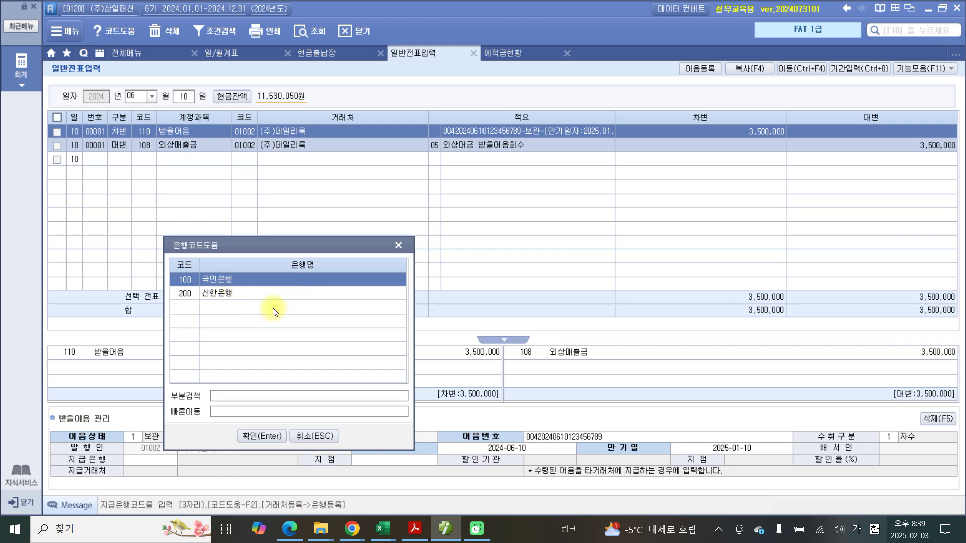
pyautogui.click(260, 436)
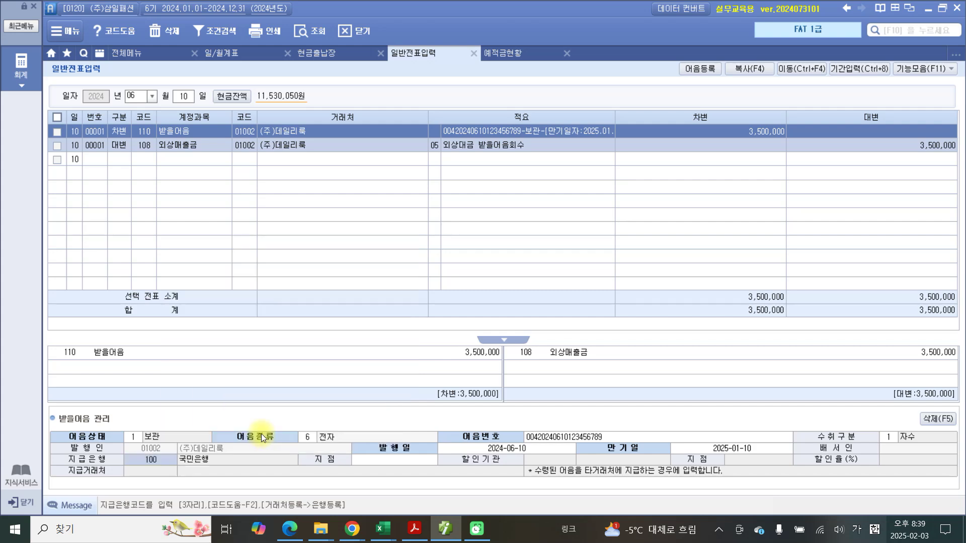
# Step: Enter 중구지점 as the 지점 of the paying bank and complete the note management entry
pyautogui.click(366, 464)
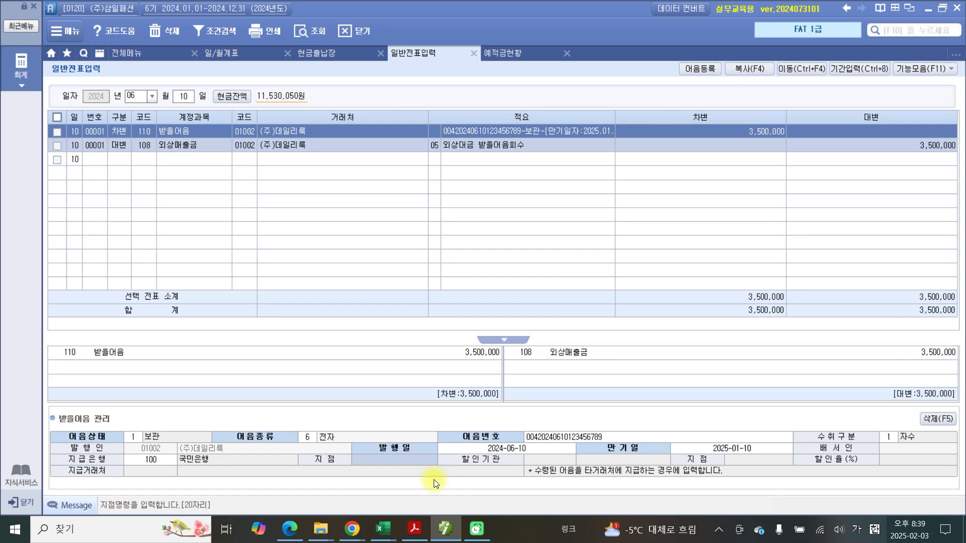
pyautogui.click(388, 457)
pyautogui.write('중구점')
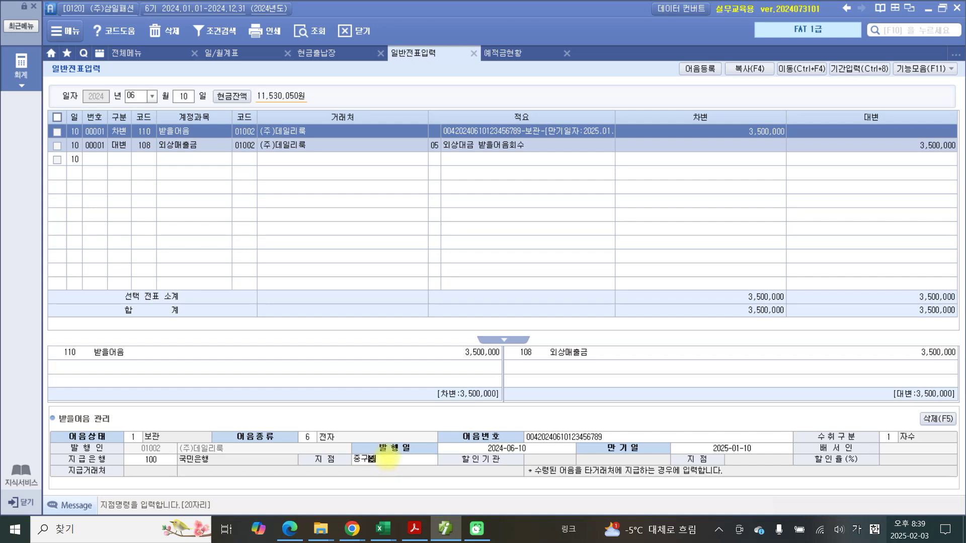
pyautogui.write('점')
pyautogui.press('Return')
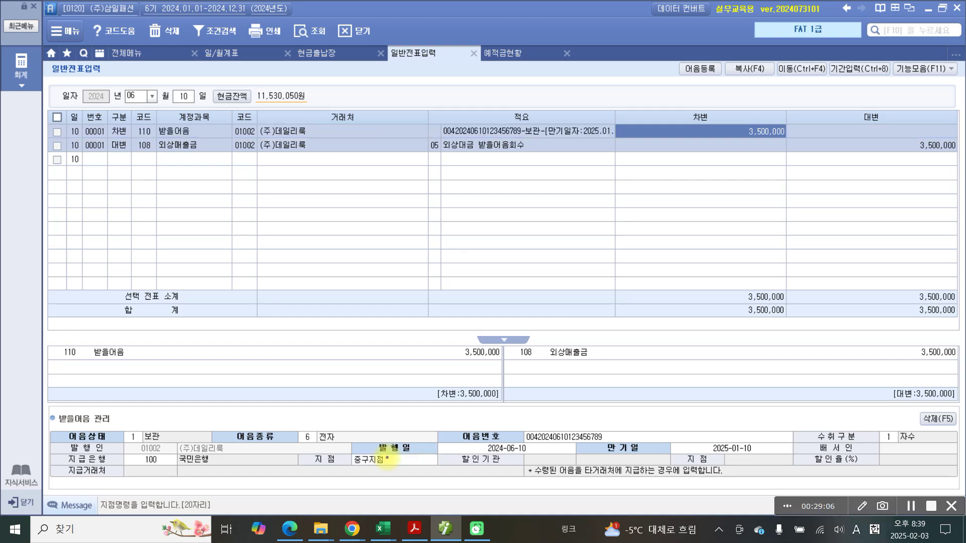
pyautogui.moveTo(65, 421)
pyautogui.mouseDown()
pyautogui.moveTo(240, 489)
pyautogui.moveTo(759, 492)
pyautogui.moveTo(934, 425)
pyautogui.moveTo(484, 426)
pyautogui.moveTo(99, 408)
pyautogui.moveTo(72, 438)
pyautogui.mouseUp()
pyautogui.moveTo(177, 451)
pyautogui.mouseDown()
pyautogui.moveTo(129, 450)
pyautogui.moveTo(132, 409)
pyautogui.moveTo(182, 445)
pyautogui.mouseUp()
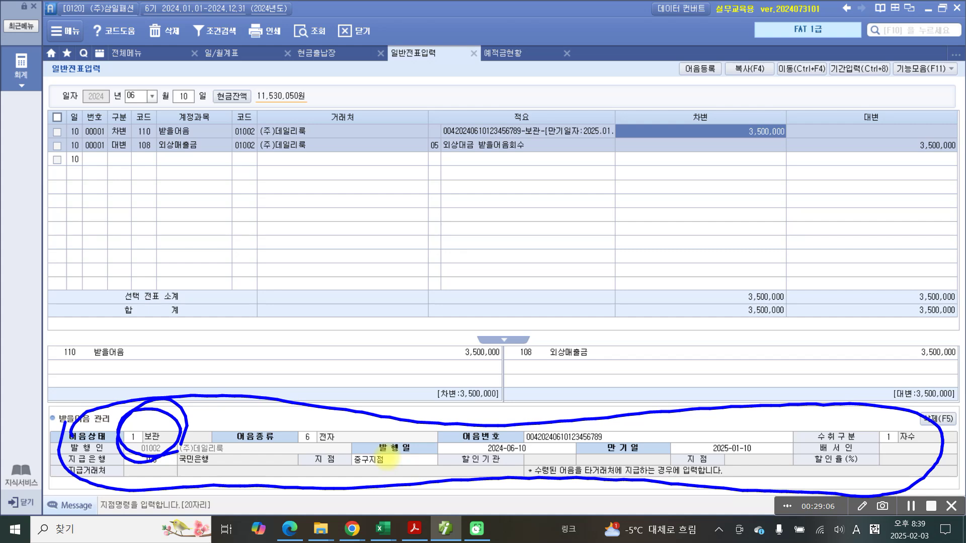
pyautogui.moveTo(561, 442)
pyautogui.mouseDown()
pyautogui.moveTo(579, 184)
pyautogui.moveTo(559, 156)
pyautogui.moveTo(584, 146)
pyautogui.mouseUp()
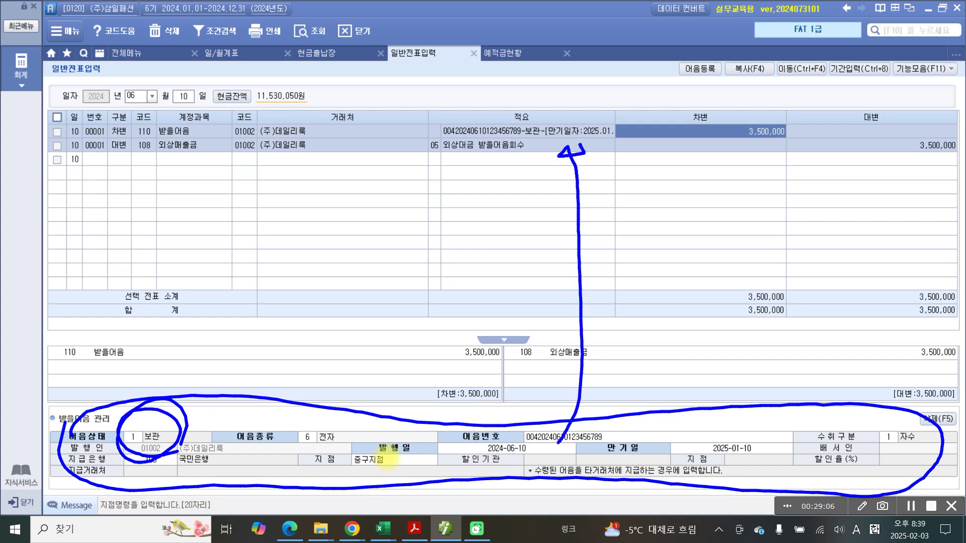
pyautogui.moveTo(208, 117); pyautogui.dragTo(241, 102)
pyautogui.moveTo(437, 108); pyautogui.dragTo(441, 138)
pyautogui.moveTo(610, 114)
pyautogui.mouseDown()
pyautogui.moveTo(619, 119)
pyautogui.moveTo(600, 152)
pyautogui.mouseUp()
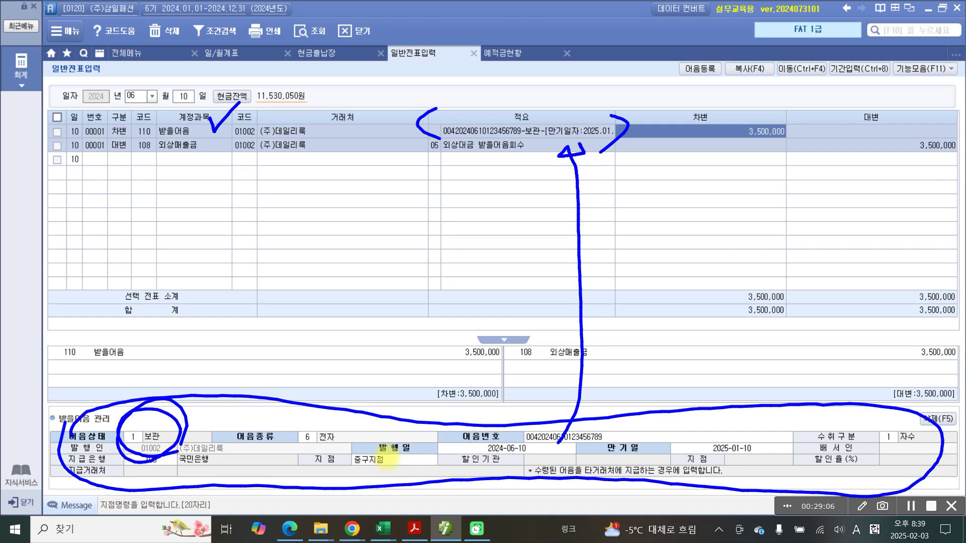
pyautogui.press('Escape')
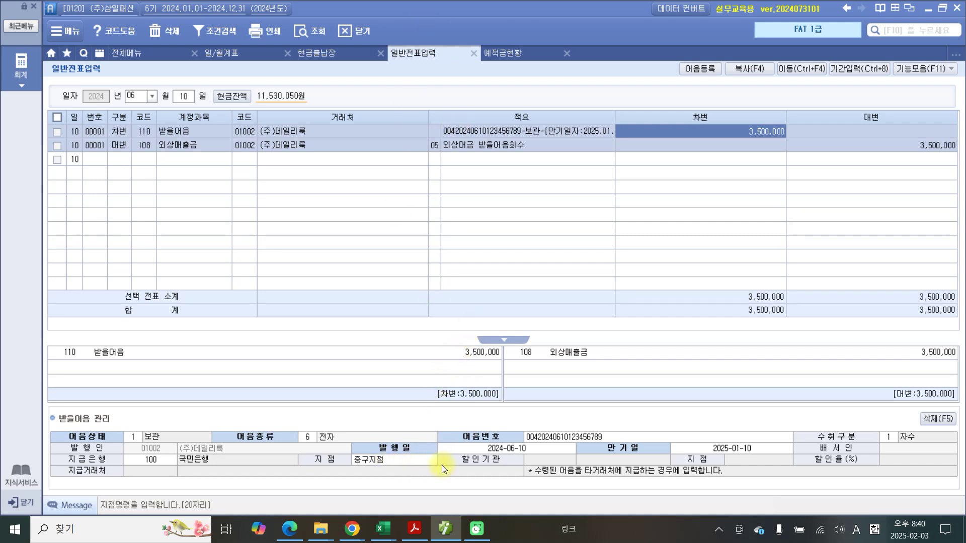
# Step: Switch to the textbook PDF, review the 전자어음의 수령 exercise and go to exercise 2, 전자어음의 만기도래
pyautogui.click(415, 528)
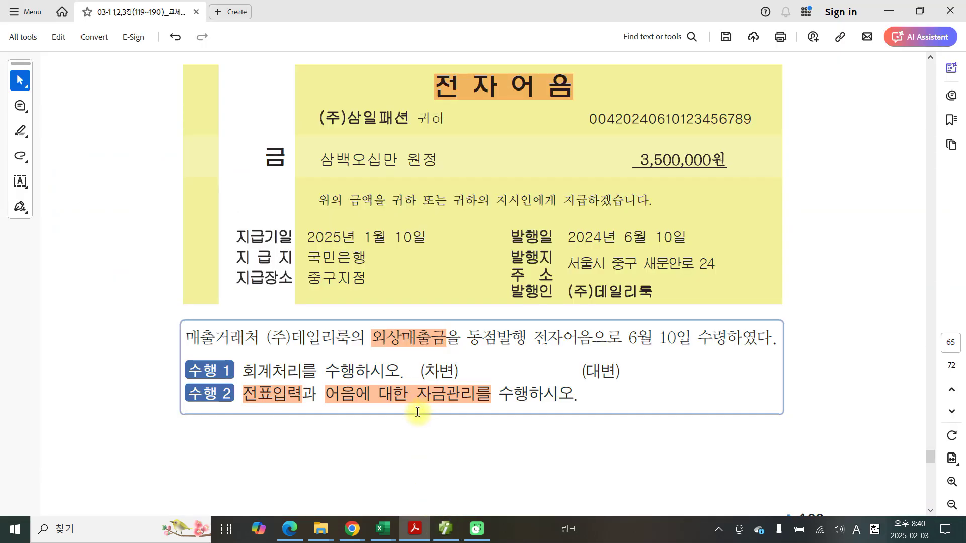
pyautogui.scroll(4, 418, 412)
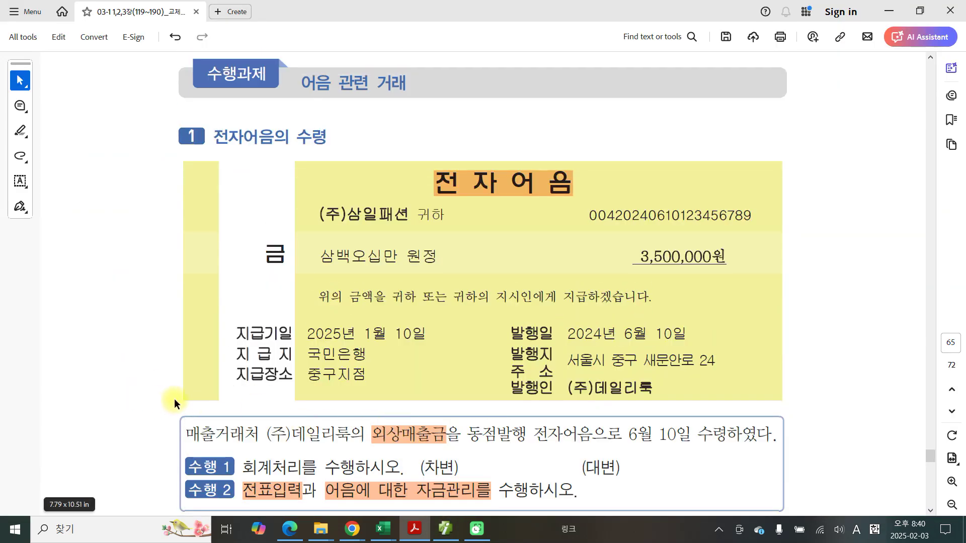
pyautogui.scroll(-3, 196, 427)
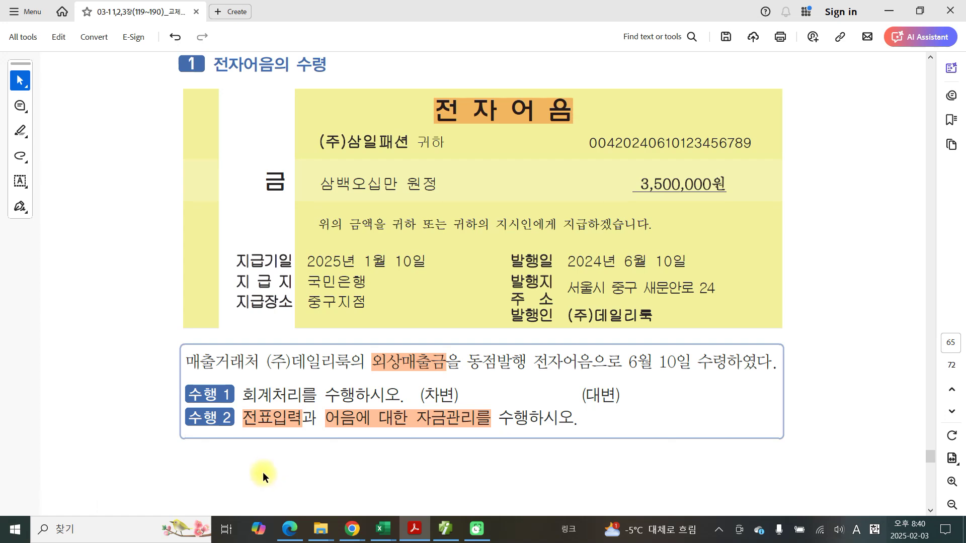
pyautogui.scroll(-3, 263, 472)
pyautogui.scroll(-4, 264, 473)
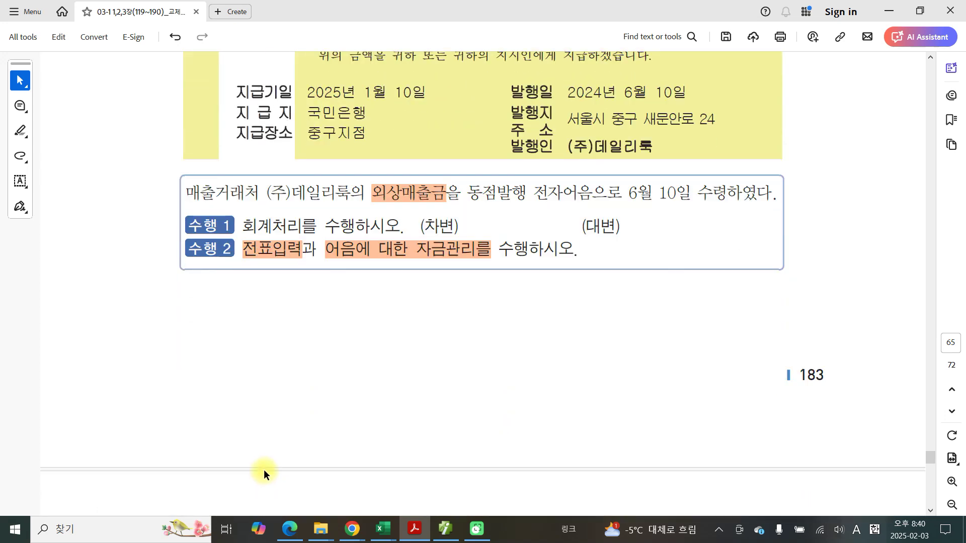
pyautogui.scroll(-2, 264, 468)
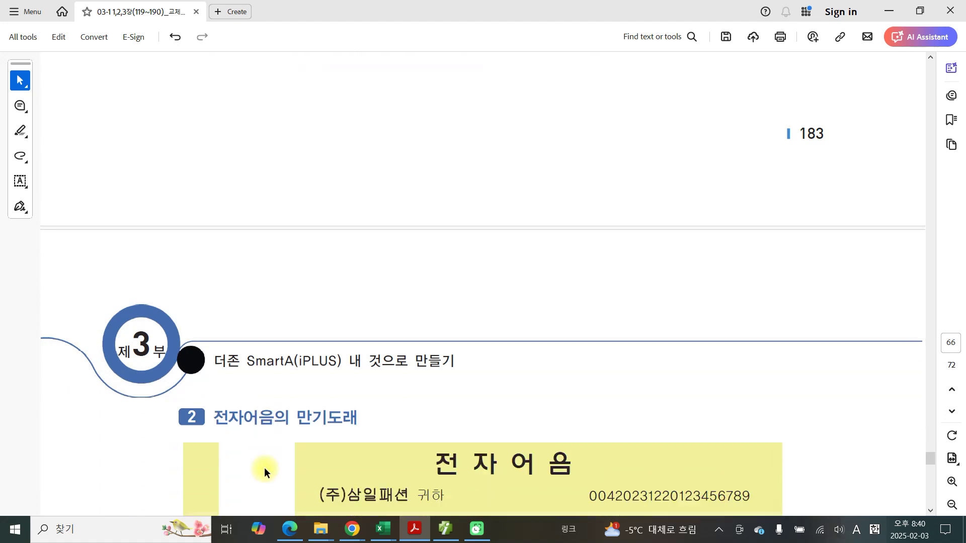
# Step: Read exercise 2, 전자어음의 만기도래, in the textbook PDF, including the note's details and the two 수행 tasks
pyautogui.scroll(-2, 265, 470)
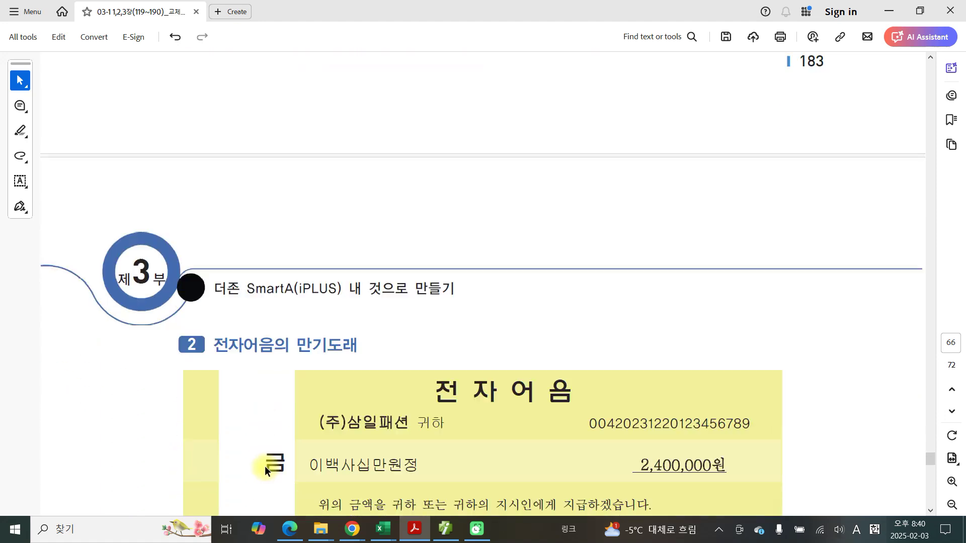
pyautogui.scroll(-2, 265, 468)
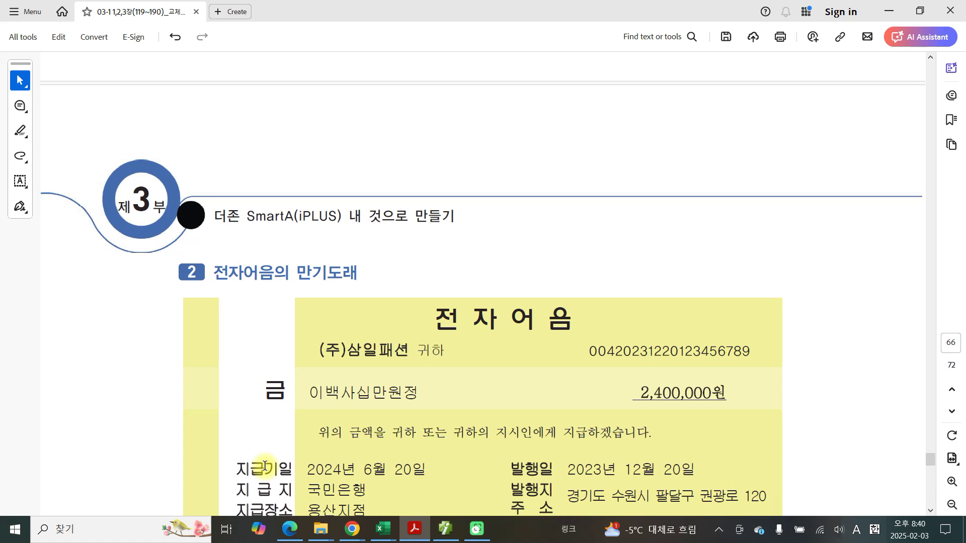
pyautogui.scroll(-1, 265, 467)
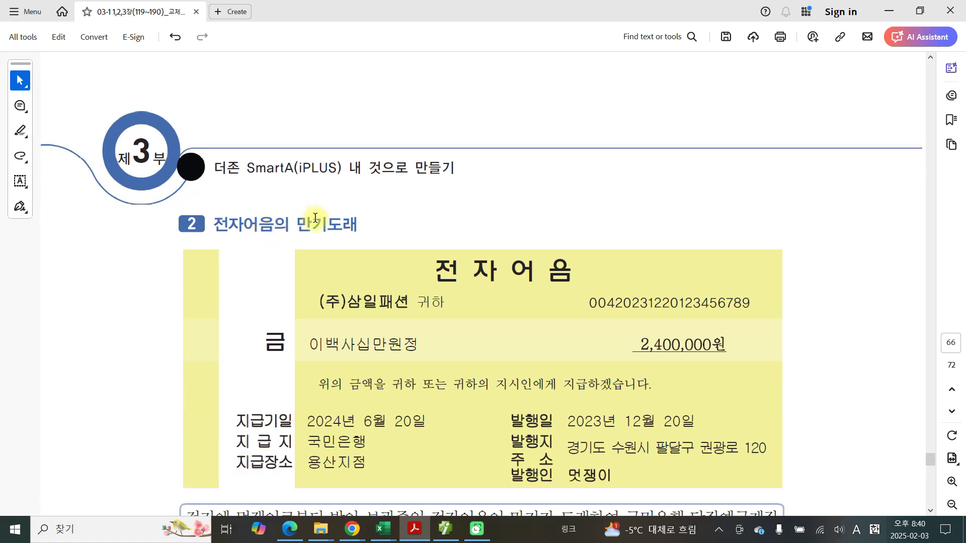
pyautogui.scroll(-3, 366, 405)
pyautogui.scroll(-1, 366, 404)
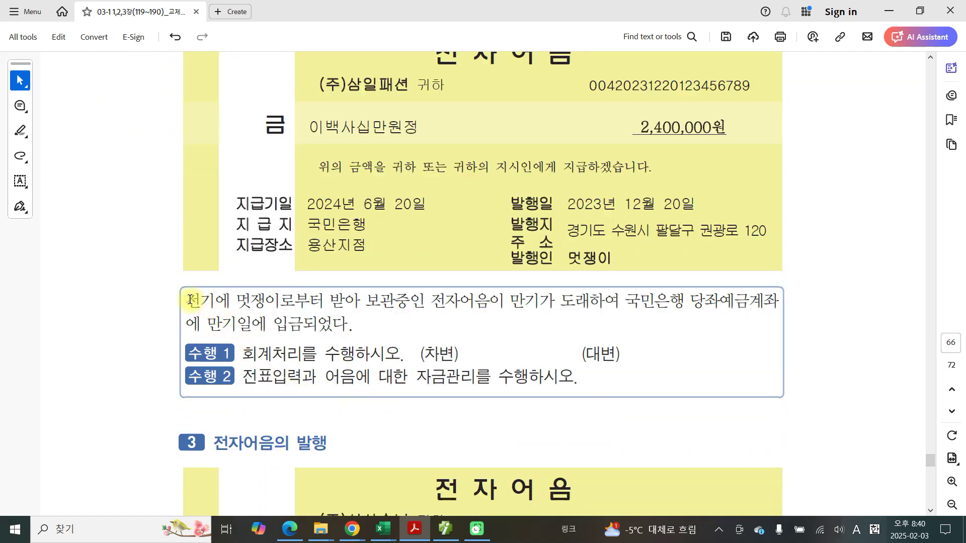
pyautogui.scroll(1, 232, 314)
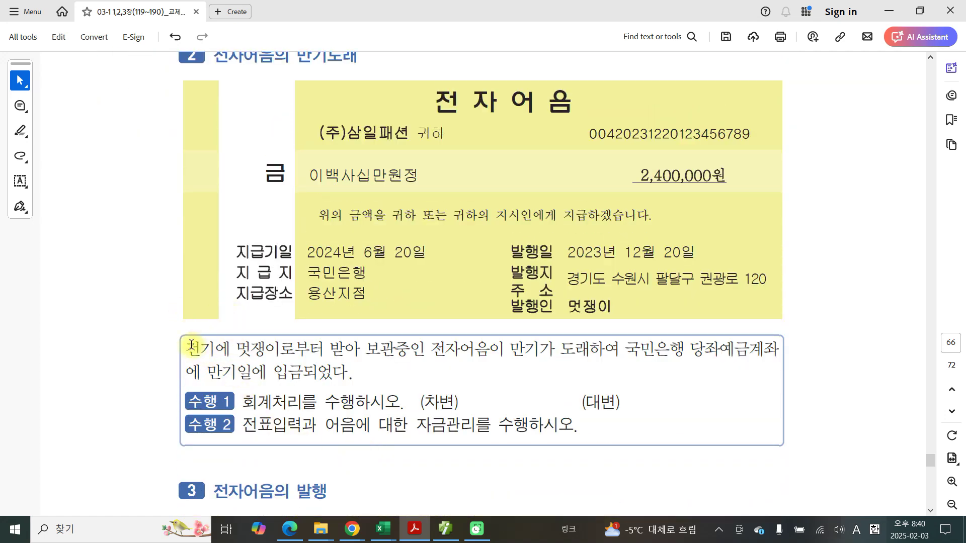
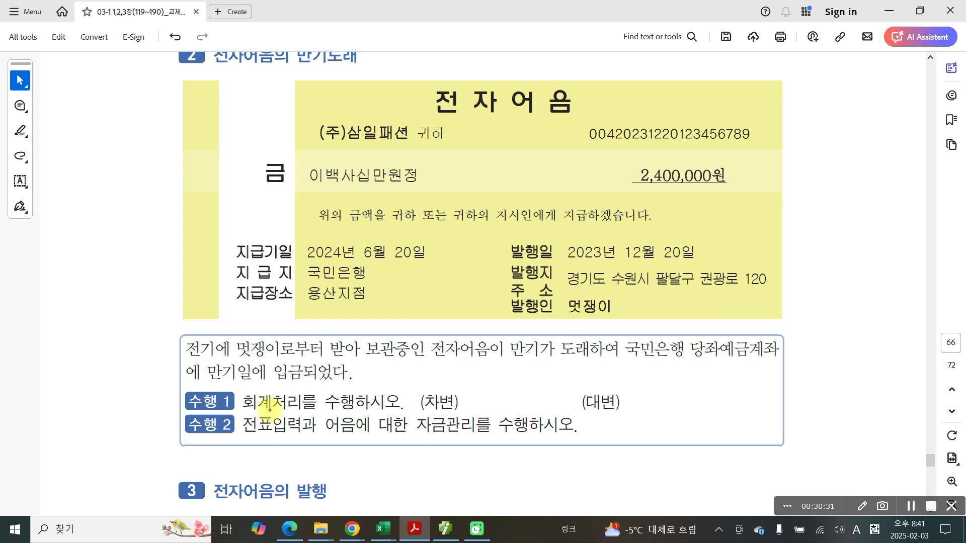
# Step: Mark the 6월 20일 지급기일 and the 2,400,000원 amount on the note with the pen, and clear the marks
pyautogui.moveTo(355, 260); pyautogui.dragTo(440, 266)
pyautogui.moveTo(456, 235)
pyautogui.mouseDown()
pyautogui.moveTo(456, 250)
pyautogui.moveTo(473, 248)
pyautogui.mouseUp()
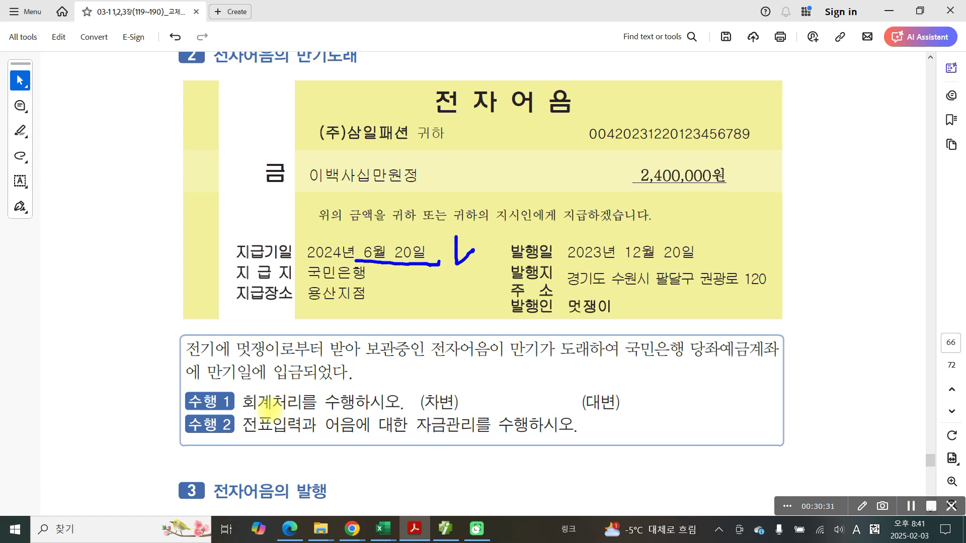
pyautogui.moveTo(637, 154)
pyautogui.mouseDown()
pyautogui.moveTo(712, 192)
pyautogui.moveTo(614, 150)
pyautogui.mouseUp()
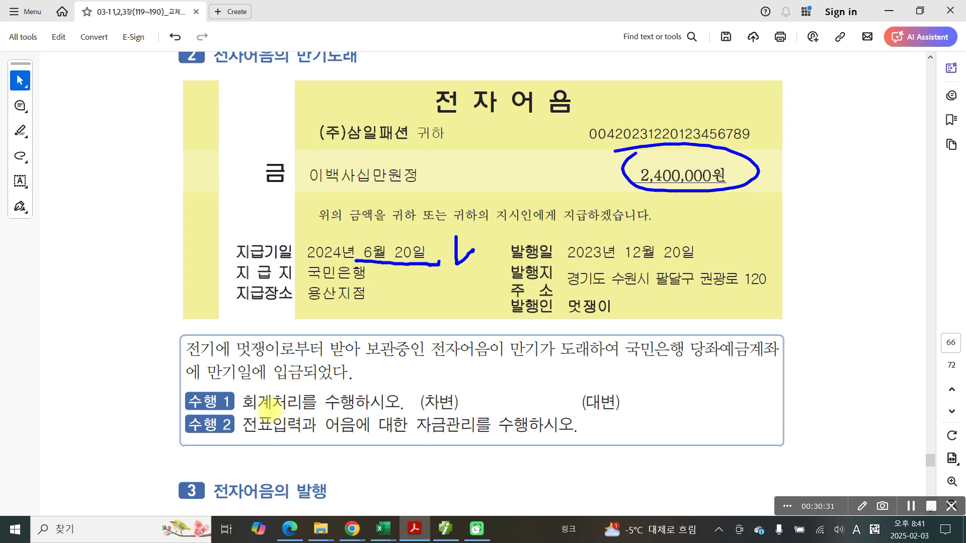
pyautogui.press('Escape')
pyautogui.press('F8')
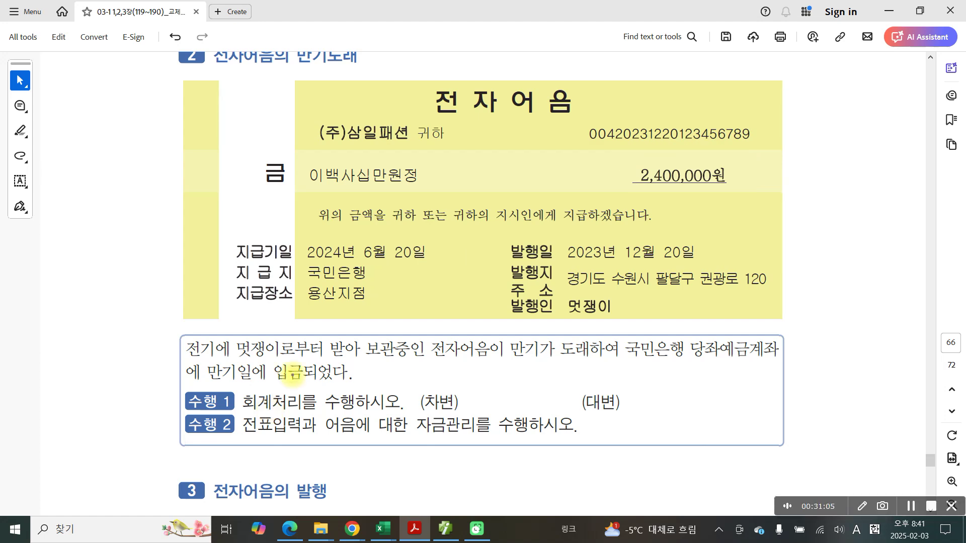
# Step: Mark 국민은행 and 당좌예금 in the exercise text and handwrite 당좌예금(국민) as the debit entry
pyautogui.moveTo(694, 354); pyautogui.dragTo(749, 358)
pyautogui.moveTo(635, 335)
pyautogui.mouseDown()
pyautogui.moveTo(632, 359)
pyautogui.moveTo(645, 360)
pyautogui.mouseUp()
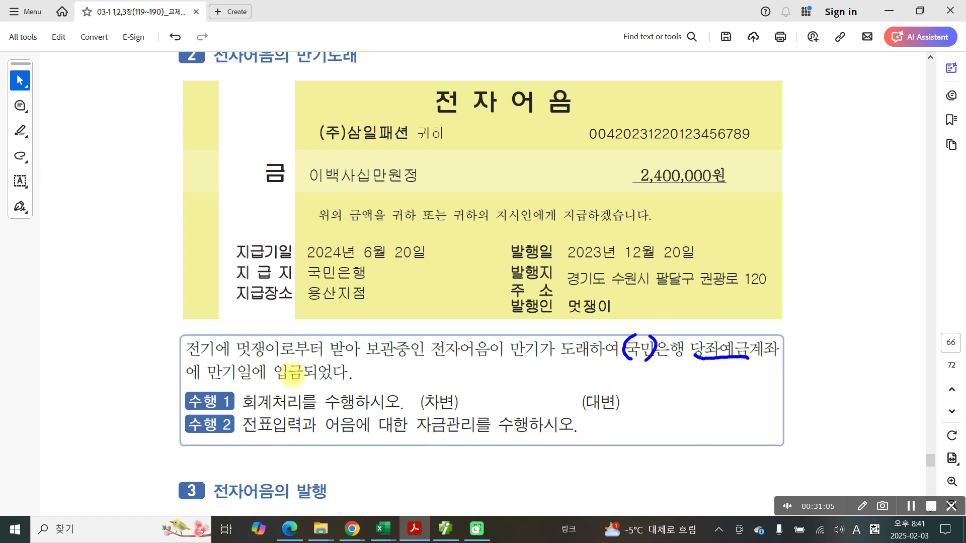
pyautogui.moveTo(467, 371)
pyautogui.mouseDown()
pyautogui.moveTo(454, 373)
pyautogui.moveTo(467, 386)
pyautogui.mouseUp()
pyautogui.moveTo(472, 353); pyautogui.dragTo(470, 392)
pyautogui.moveTo(472, 377)
pyautogui.mouseDown()
pyautogui.moveTo(485, 374)
pyautogui.moveTo(464, 401)
pyautogui.mouseUp()
pyautogui.moveTo(480, 360)
pyautogui.mouseDown()
pyautogui.moveTo(497, 392)
pyautogui.moveTo(488, 398)
pyautogui.moveTo(503, 412)
pyautogui.moveTo(525, 380)
pyautogui.moveTo(538, 403)
pyautogui.mouseUp()
pyautogui.moveTo(547, 366)
pyautogui.mouseDown()
pyautogui.moveTo(548, 409)
pyautogui.moveTo(572, 375)
pyautogui.mouseUp()
pyautogui.moveTo(553, 390)
pyautogui.mouseDown()
pyautogui.moveTo(554, 408)
pyautogui.moveTo(568, 389)
pyautogui.moveTo(569, 404)
pyautogui.mouseUp()
pyautogui.moveTo(579, 371)
pyautogui.mouseDown()
pyautogui.moveTo(578, 394)
pyautogui.moveTo(596, 379)
pyautogui.mouseUp()
pyautogui.moveTo(587, 378); pyautogui.dragTo(600, 393)
pyautogui.moveTo(608, 366); pyautogui.dragTo(616, 398)
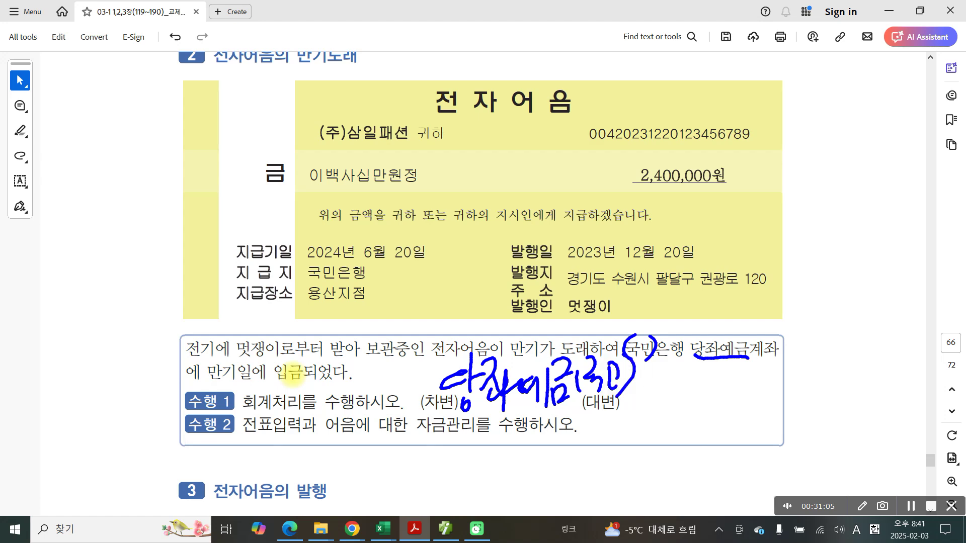
# Step: Handwrite 받을어음(멋쟁) as the credit entry and circle 멋쟁이 in the exercise text
pyautogui.moveTo(689, 376)
pyautogui.mouseDown()
pyautogui.moveTo(687, 402)
pyautogui.moveTo(702, 397)
pyautogui.moveTo(696, 390)
pyautogui.mouseUp()
pyautogui.moveTo(722, 360)
pyautogui.mouseDown()
pyautogui.moveTo(722, 413)
pyautogui.moveTo(742, 381)
pyautogui.mouseUp()
pyautogui.moveTo(706, 409); pyautogui.dragTo(731, 400)
pyautogui.moveTo(713, 406); pyautogui.dragTo(735, 418)
pyautogui.moveTo(755, 368); pyautogui.dragTo(770, 422)
pyautogui.click(776, 386)
pyautogui.moveTo(773, 387); pyautogui.dragTo(767, 398)
pyautogui.moveTo(788, 381); pyautogui.dragTo(785, 410)
pyautogui.moveTo(808, 364)
pyautogui.mouseDown()
pyautogui.moveTo(826, 379)
pyautogui.moveTo(805, 422)
pyautogui.mouseUp()
pyautogui.moveTo(811, 395); pyautogui.dragTo(810, 420)
pyautogui.moveTo(844, 370); pyautogui.dragTo(840, 416)
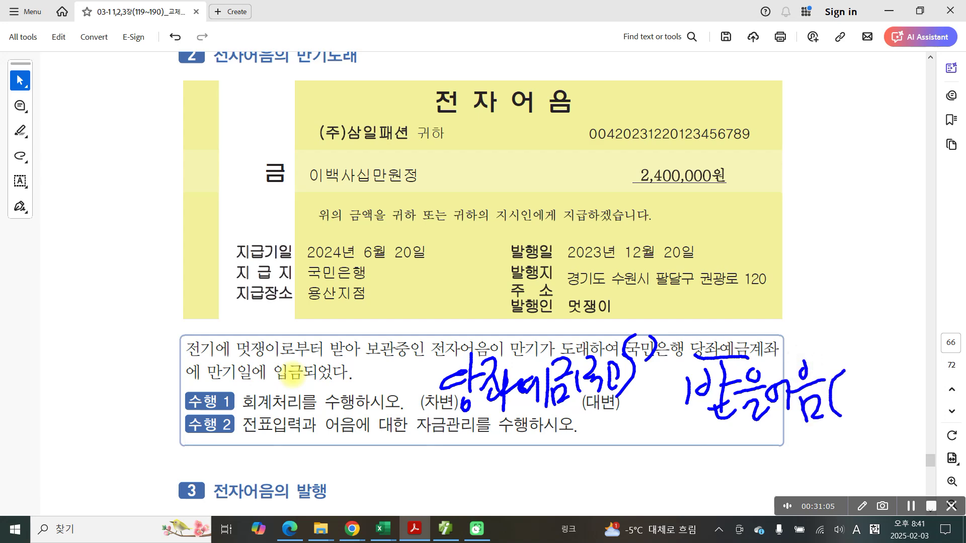
pyautogui.moveTo(244, 338)
pyautogui.mouseDown()
pyautogui.moveTo(250, 368)
pyautogui.moveTo(243, 336)
pyautogui.mouseUp()
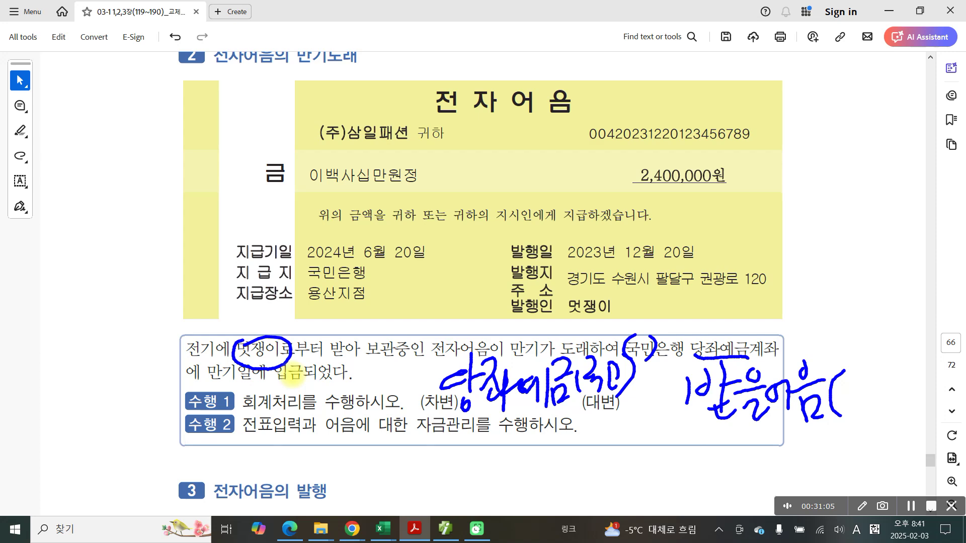
pyautogui.moveTo(855, 361)
pyautogui.mouseDown()
pyautogui.moveTo(857, 389)
pyautogui.moveTo(886, 396)
pyautogui.mouseUp()
pyautogui.moveTo(903, 366)
pyautogui.mouseDown()
pyautogui.moveTo(900, 388)
pyautogui.moveTo(863, 412)
pyautogui.moveTo(892, 414)
pyautogui.mouseUp()
pyautogui.moveTo(905, 370)
pyautogui.mouseDown()
pyautogui.moveTo(916, 396)
pyautogui.moveTo(939, 394)
pyautogui.moveTo(928, 417)
pyautogui.mouseUp()
pyautogui.moveTo(939, 368)
pyautogui.mouseDown()
pyautogui.moveTo(950, 378)
pyautogui.moveTo(939, 414)
pyautogui.mouseUp()
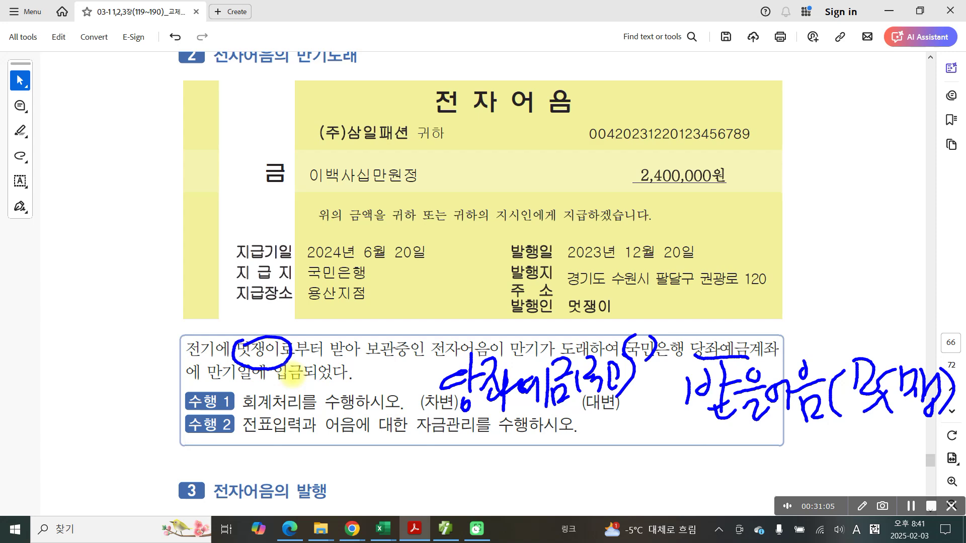
# Step: Circle the 전표입력 task under 수행 2 and clear all pen marks from the page
pyautogui.moveTo(295, 469)
pyautogui.mouseDown()
pyautogui.moveTo(244, 472)
pyautogui.moveTo(304, 432)
pyautogui.moveTo(297, 467)
pyautogui.mouseUp()
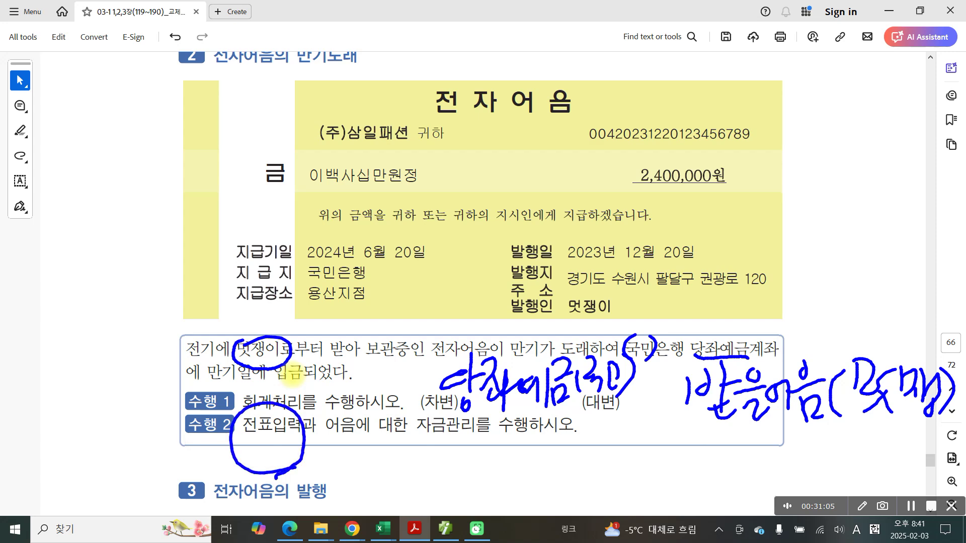
pyautogui.moveTo(464, 475)
pyautogui.mouseDown()
pyautogui.moveTo(443, 478)
pyautogui.moveTo(445, 407)
pyautogui.moveTo(458, 471)
pyautogui.moveTo(445, 481)
pyautogui.mouseUp()
pyautogui.press('Escape')
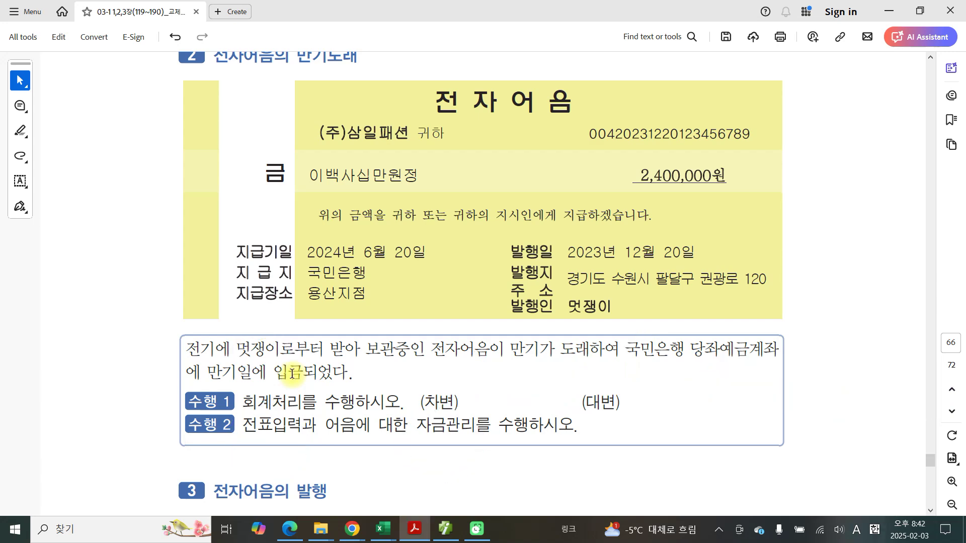
# Step: Switch to the accounting program and set the 일반전표입력 voucher date to June 20
pyautogui.click(442, 530)
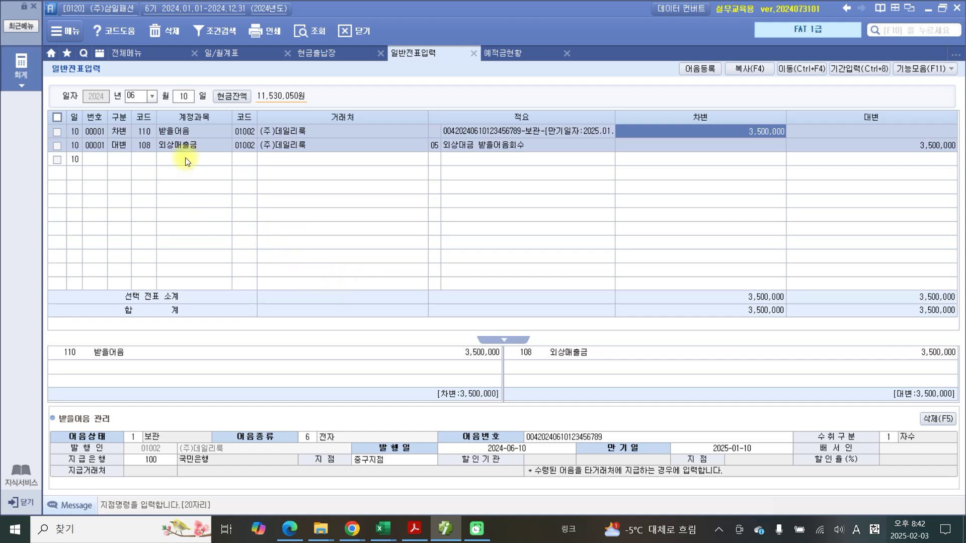
pyautogui.click(179, 95)
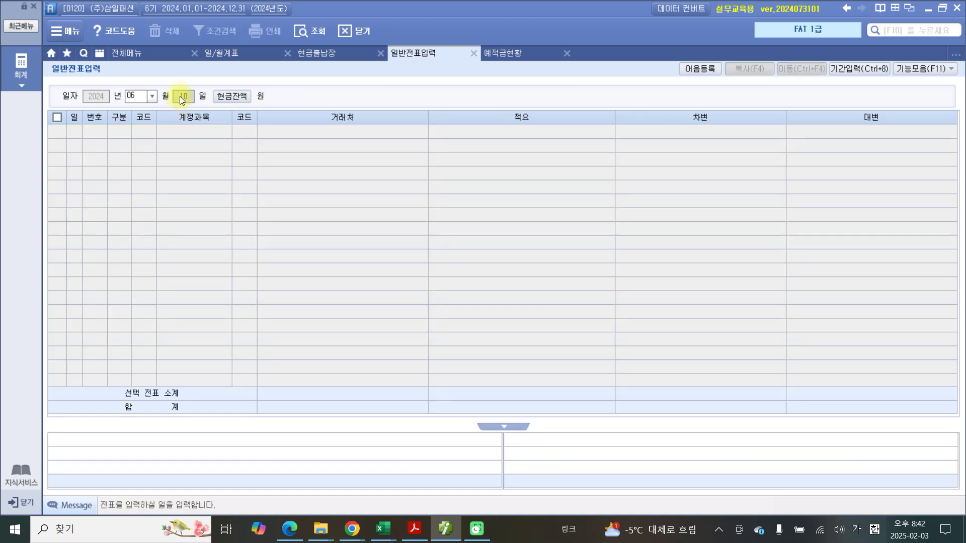
pyautogui.write('20')
pyautogui.press('Return')
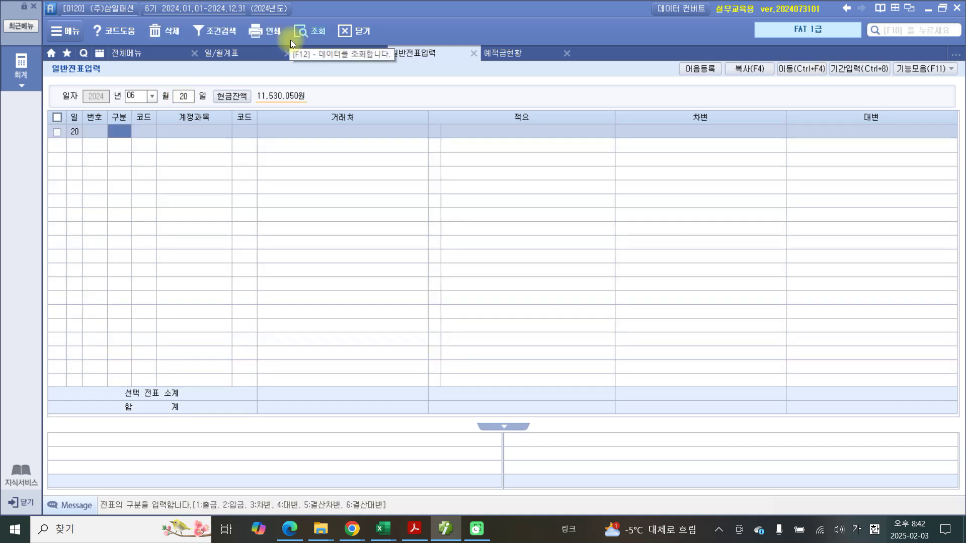
# Step: Start a 차변 line with account 102 당좌예금 and choose 국민은행(당좌) as its 거래처
pyautogui.write('3')
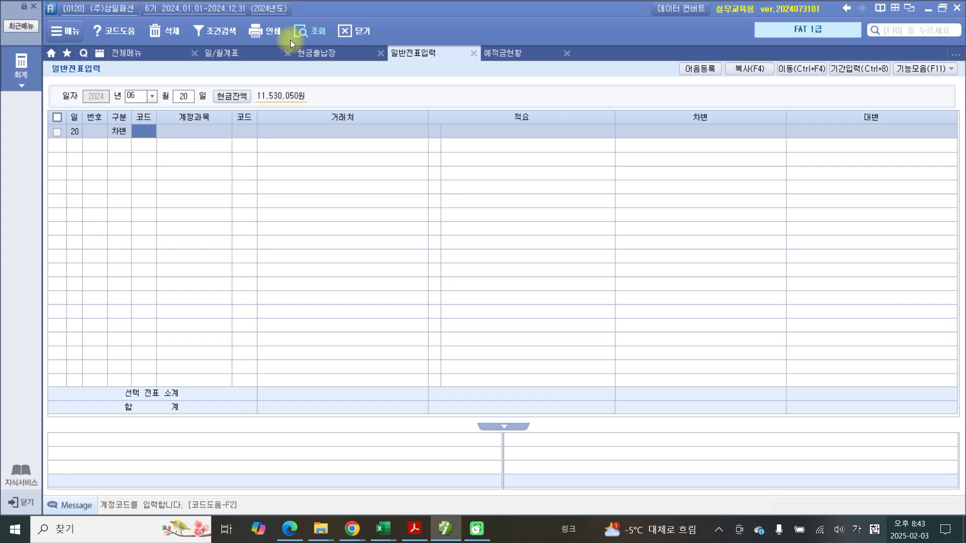
pyautogui.write('당좌')
pyautogui.press('Return')
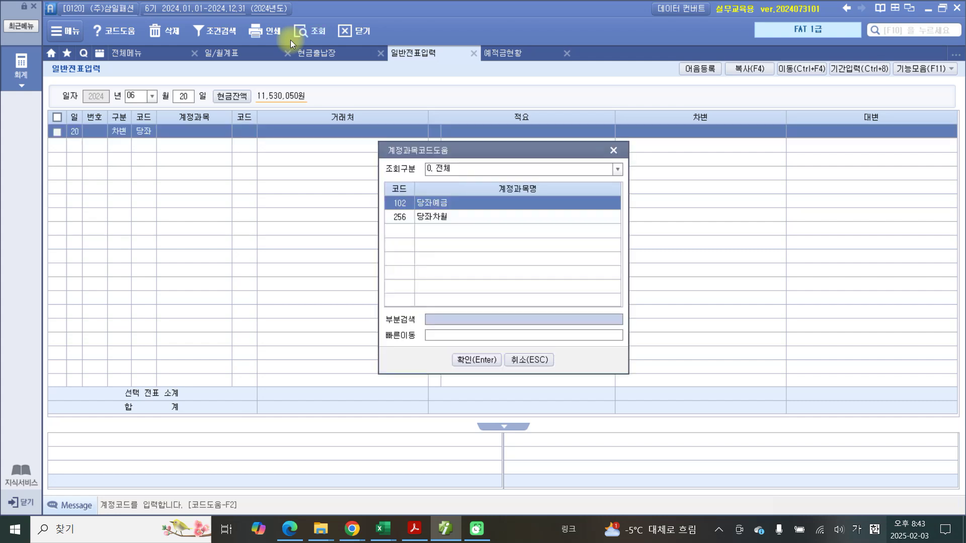
pyautogui.press('Return')
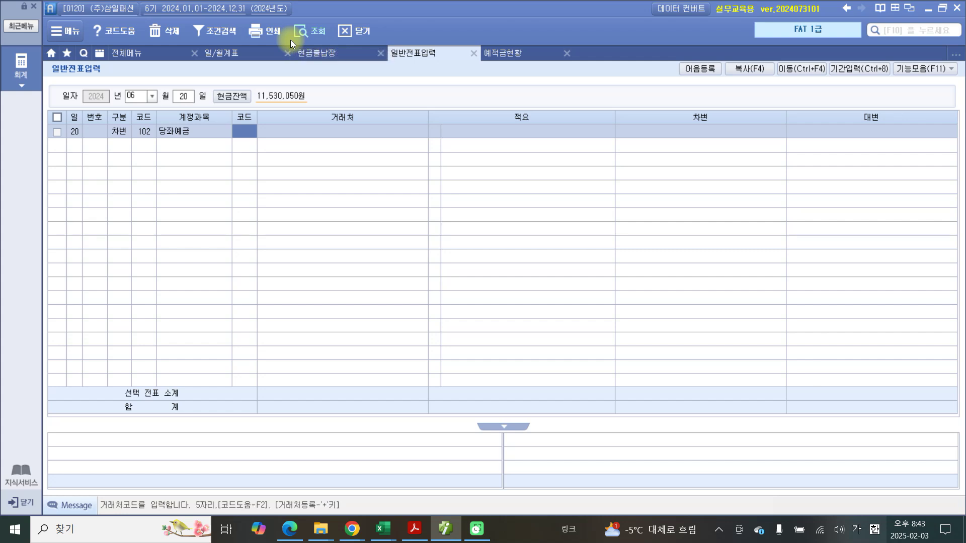
pyautogui.write('국민')
pyautogui.press('Return')
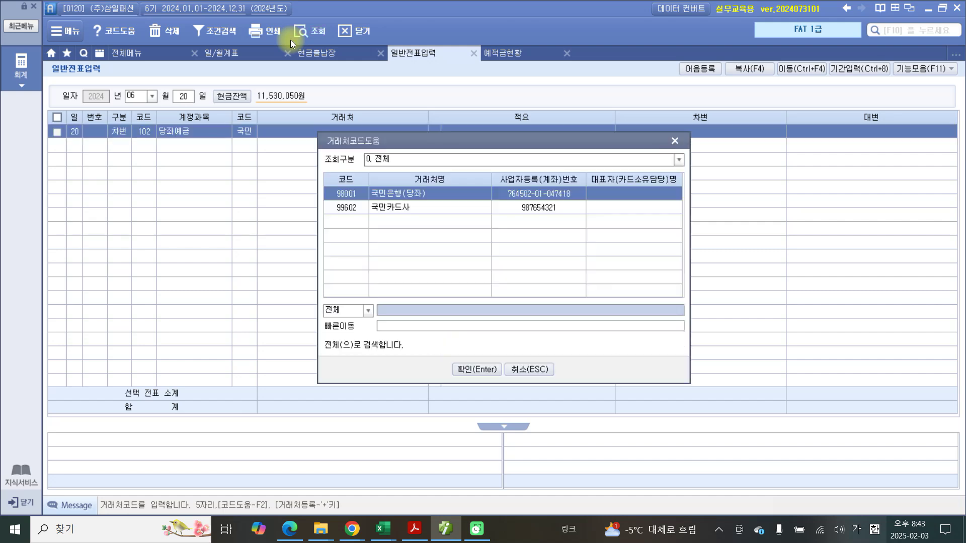
pyautogui.press('Return')
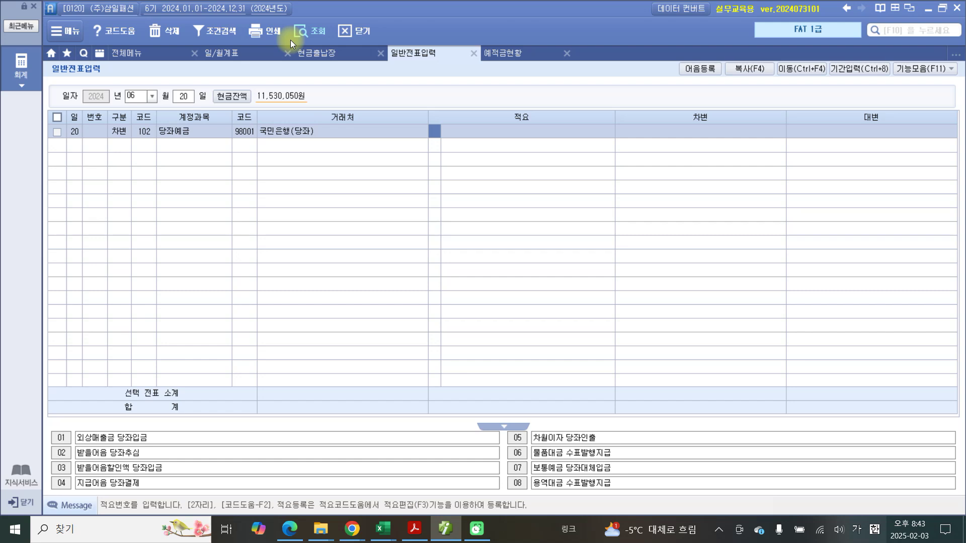
# Step: Give the 당좌예금 line the 적요 02 받을어음 당좌추심 and a debit amount of 2,400,000
pyautogui.write('2')
pyautogui.press('Return')
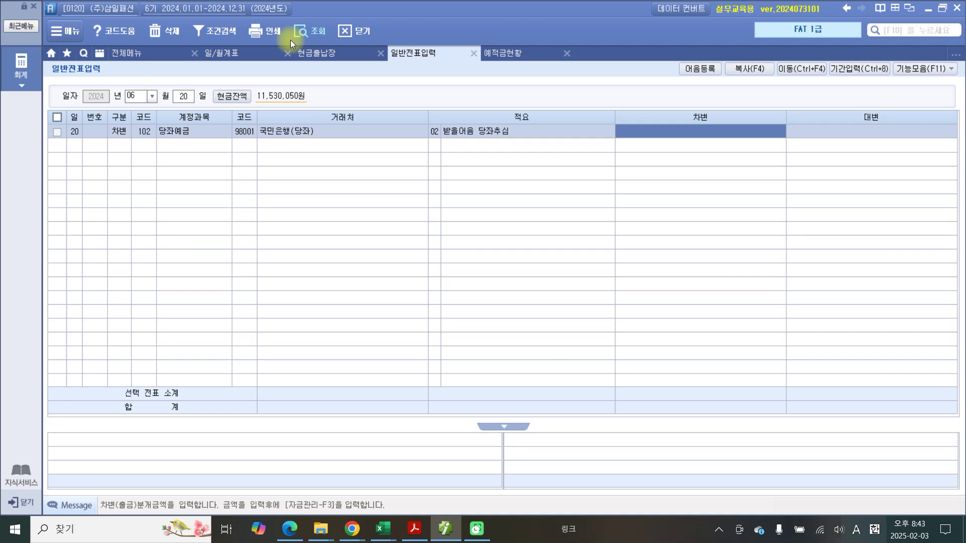
pyautogui.write('2,400')
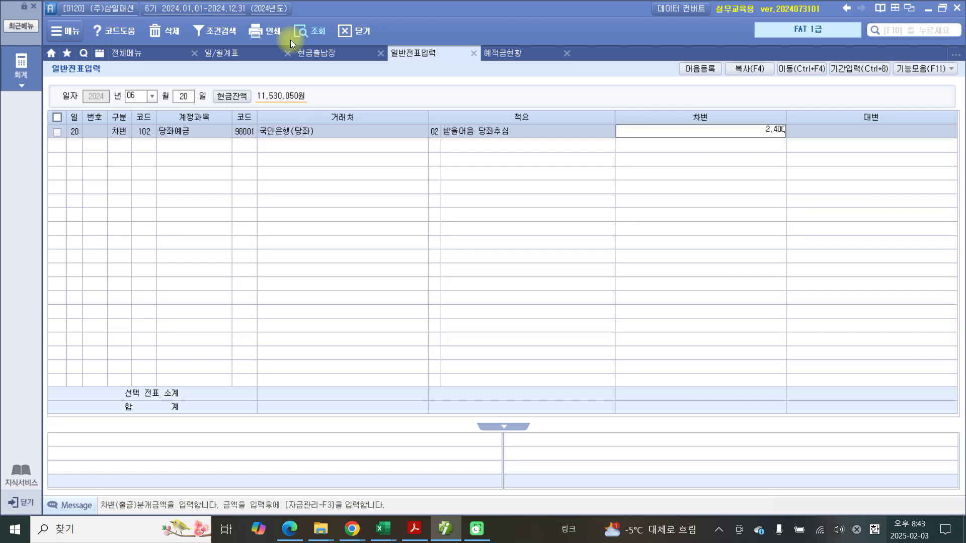
pyautogui.write(',000')
pyautogui.press('Return')
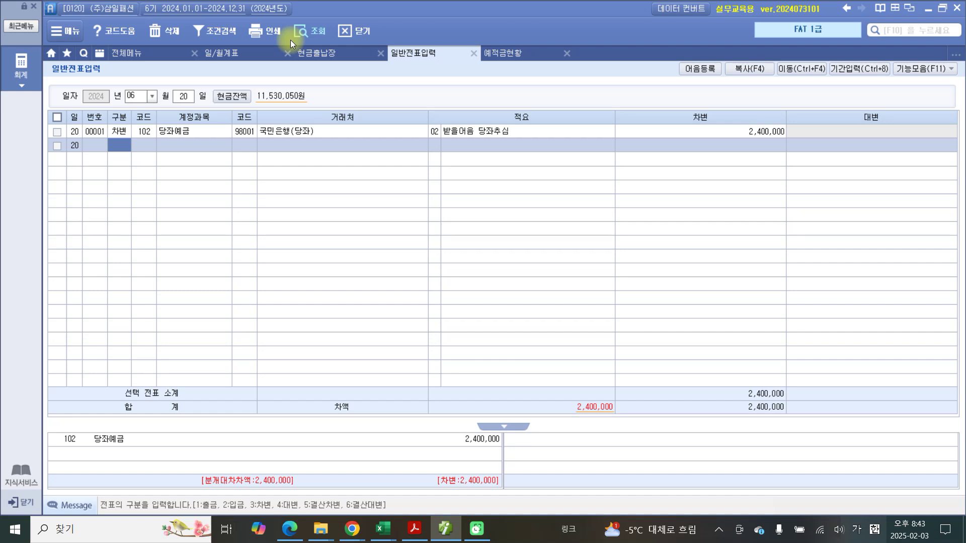
# Step: Start a 대변 line with account 110 받을어음
pyautogui.write('4')
pyautogui.press('Return')
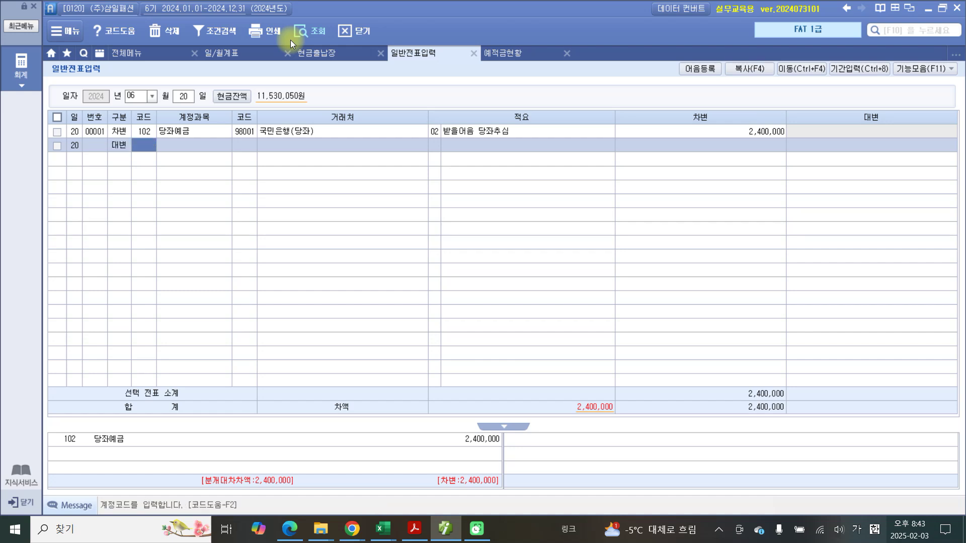
pyautogui.write('110')
pyautogui.press('Return')
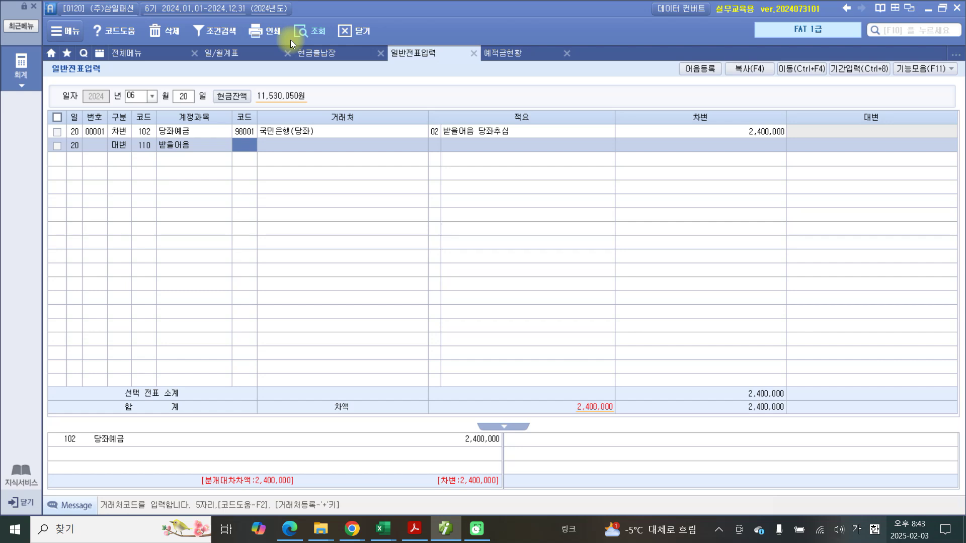
# Step: Look up 멋쟁이 by name and set it as the 거래처 of the 받을어음 line
pyautogui.write('ㅁ머')
pyautogui.press('BackSpace')
pyautogui.press('BackSpace')
pyautogui.press('BackSpace')
pyautogui.write('ㅁㅓ패')
pyautogui.press('Return')
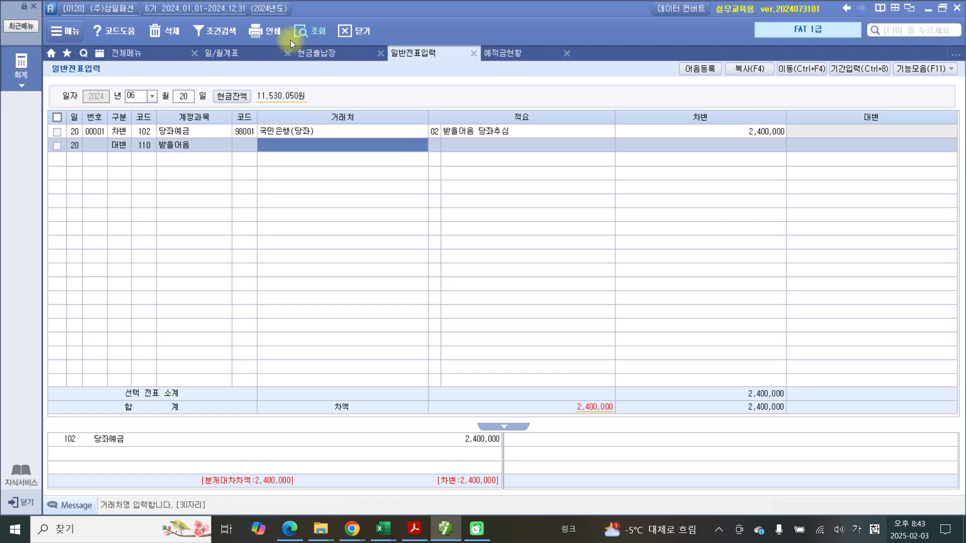
pyautogui.press('Left')
pyautogui.write('멋ㅈ')
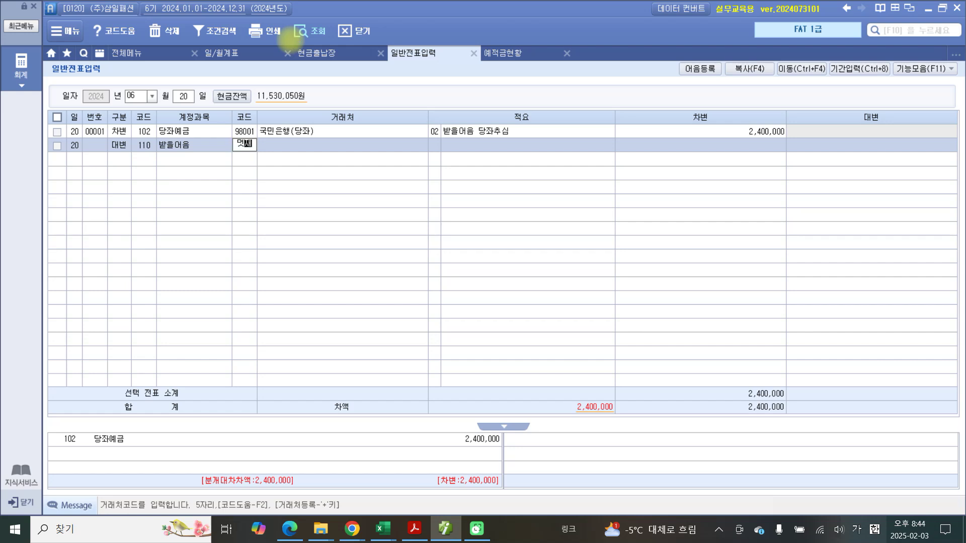
pyautogui.press('Return')
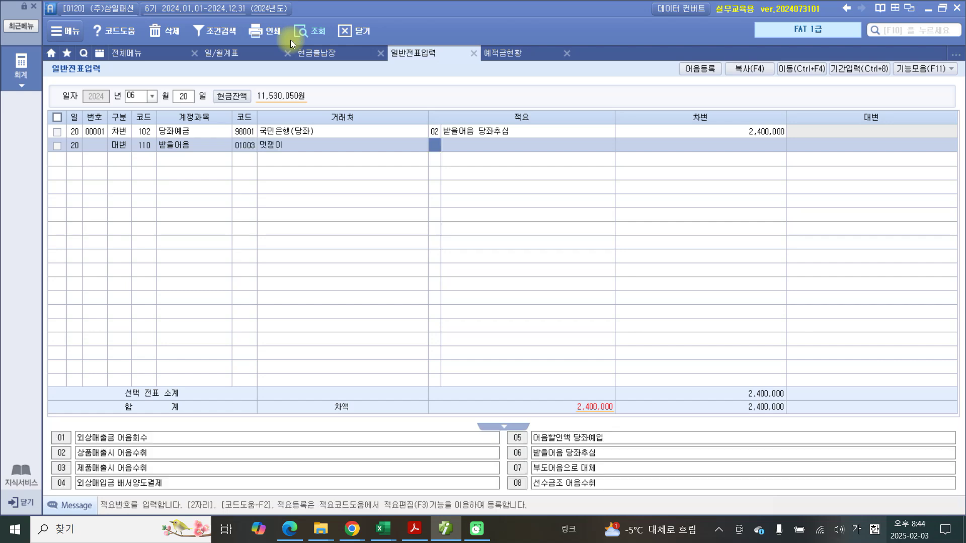
# Step: Carry the 적요 받을어음 당좌추심 over to the 받을어음 line and enter 2,400,000 as its credit amount
pyautogui.press('Return')
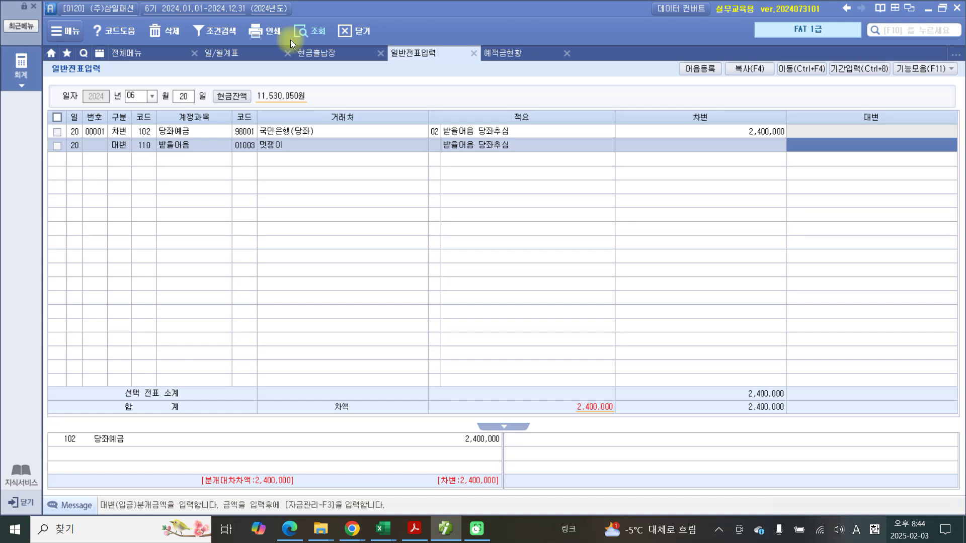
pyautogui.write('2,400')
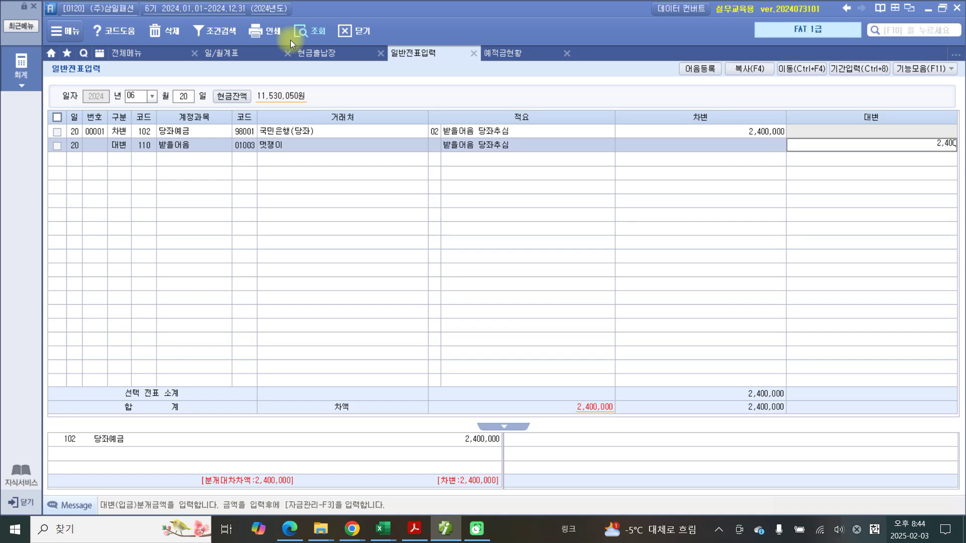
pyautogui.write(',000')
pyautogui.press('Return')
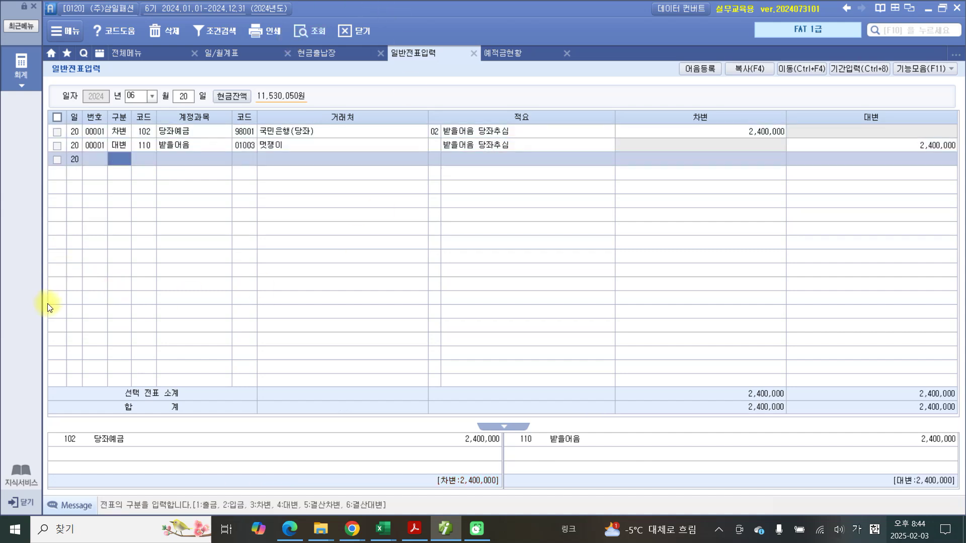
# Step: Open 자금관리 for the 받을어음 line, set the 어음상태 to 4 만기 and select 멋쟁이's note maturing 2024-06-20
pyautogui.press('Up')
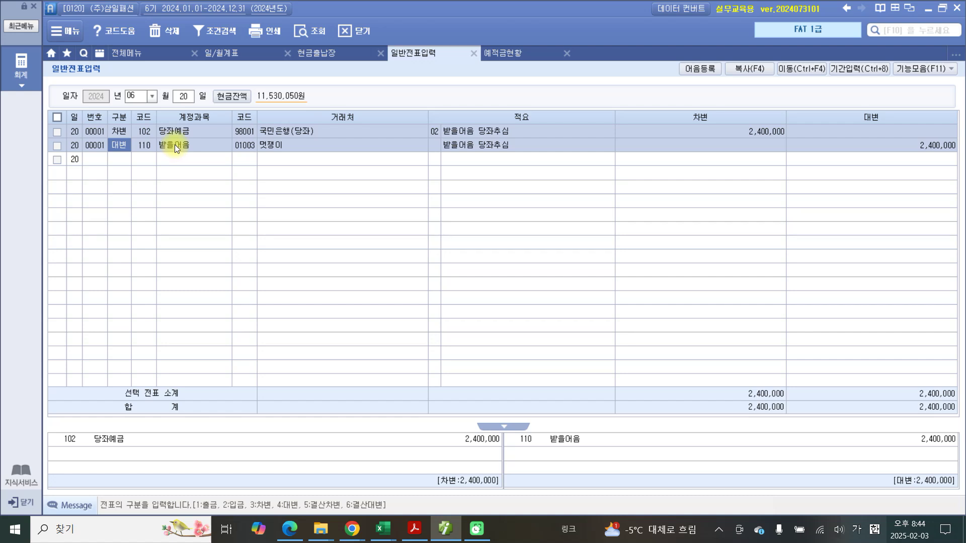
pyautogui.press('F3')
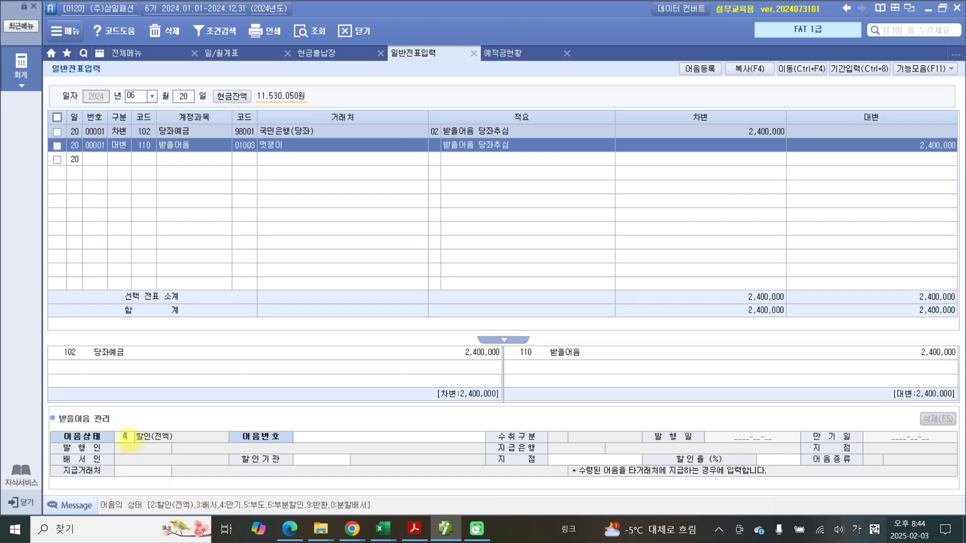
pyautogui.write('4')
pyautogui.press('Return')
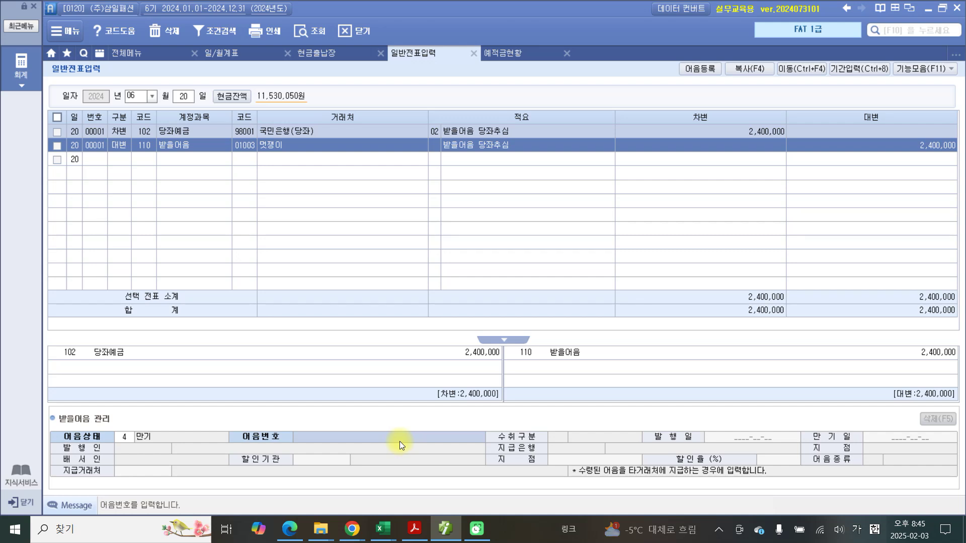
pyautogui.press('F2')
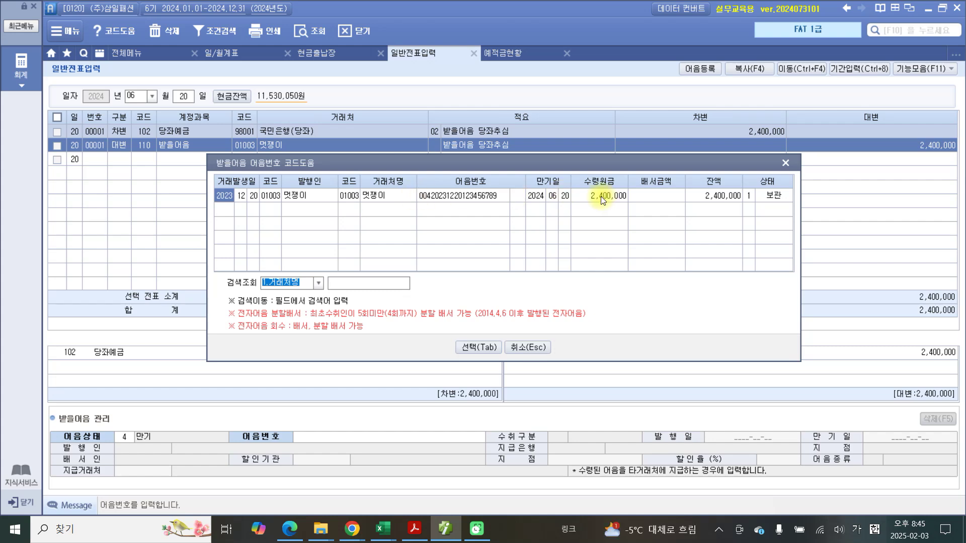
pyautogui.click(464, 346)
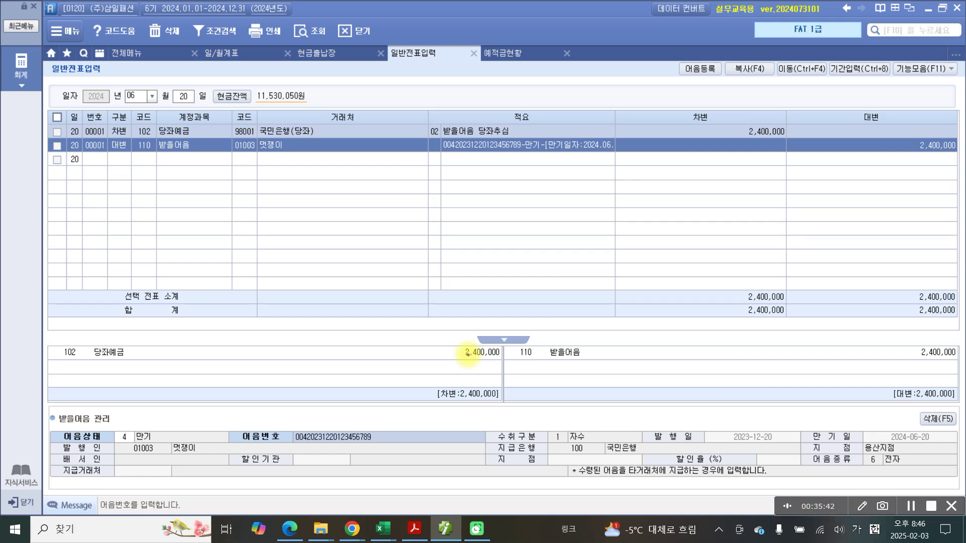
pyautogui.moveTo(64, 469)
pyautogui.mouseDown()
pyautogui.moveTo(159, 391)
pyautogui.moveTo(121, 488)
pyautogui.mouseUp()
pyautogui.moveTo(441, 138)
pyautogui.mouseDown()
pyautogui.moveTo(629, 172)
pyautogui.moveTo(443, 139)
pyautogui.moveTo(389, 159)
pyautogui.mouseUp()
pyautogui.moveTo(408, 431)
pyautogui.mouseDown()
pyautogui.moveTo(537, 157)
pyautogui.moveTo(529, 171)
pyautogui.mouseUp()
pyautogui.press('Escape')
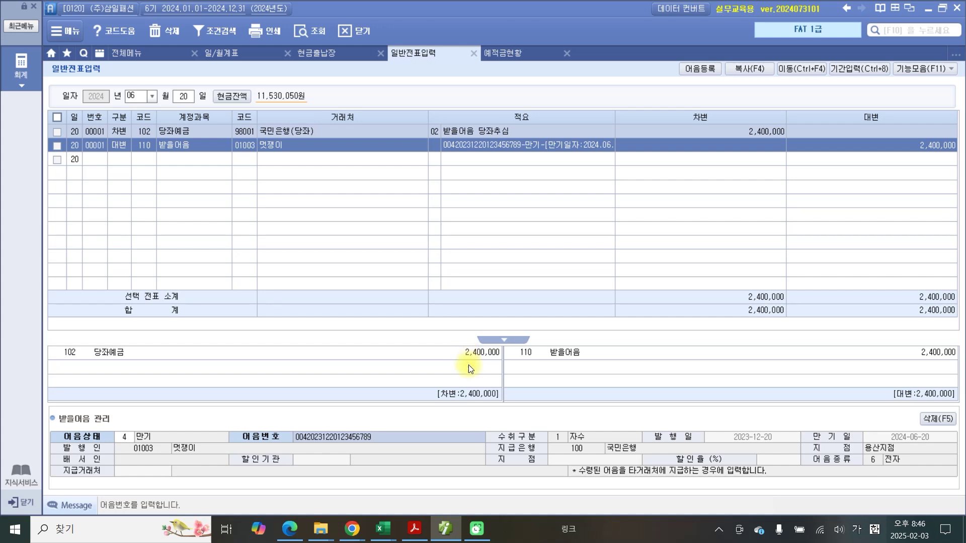
# Step: Switch to the textbook PDF and read exercise 3, 전자어음의 발행, with its 수행 1 to 3 tasks
pyautogui.click(414, 529)
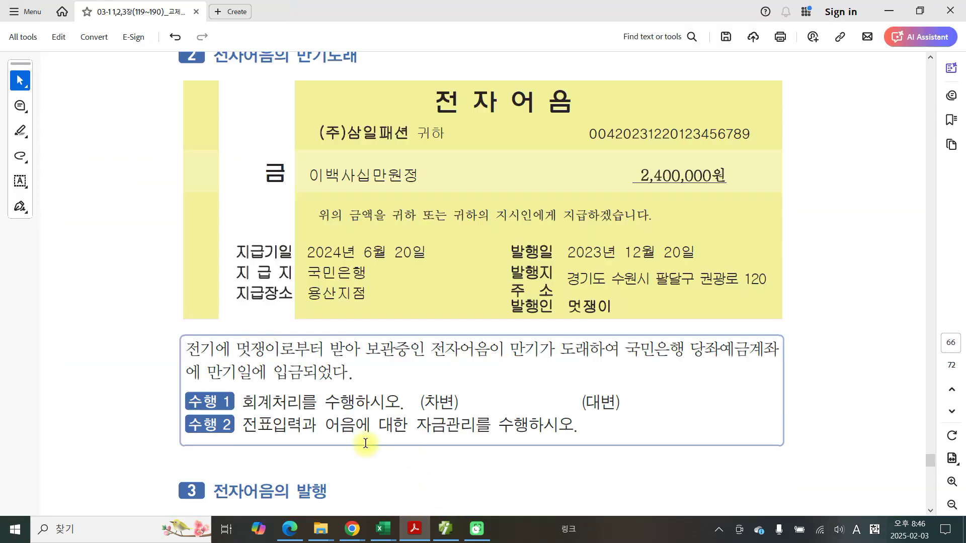
pyautogui.scroll(-3, 256, 435)
pyautogui.scroll(-4, 257, 441)
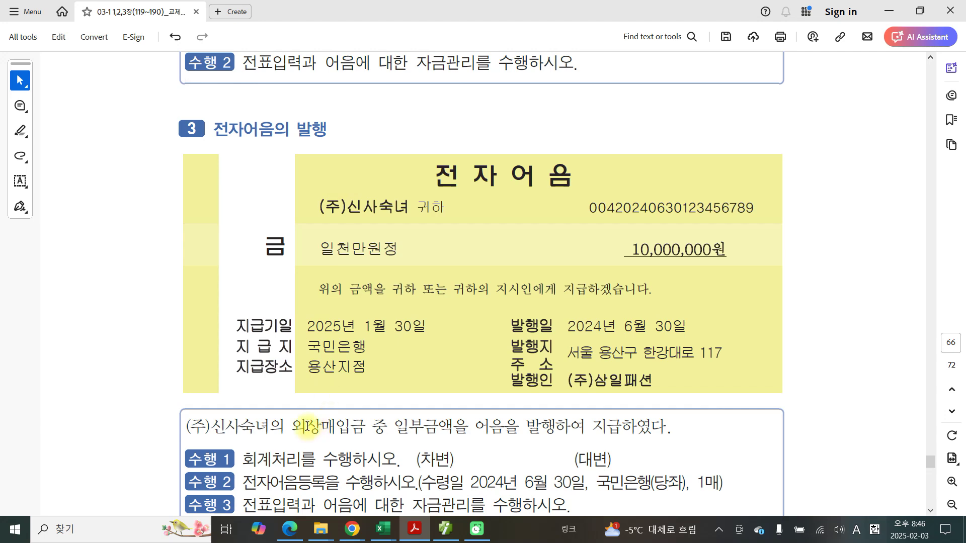
pyautogui.scroll(-1, 306, 427)
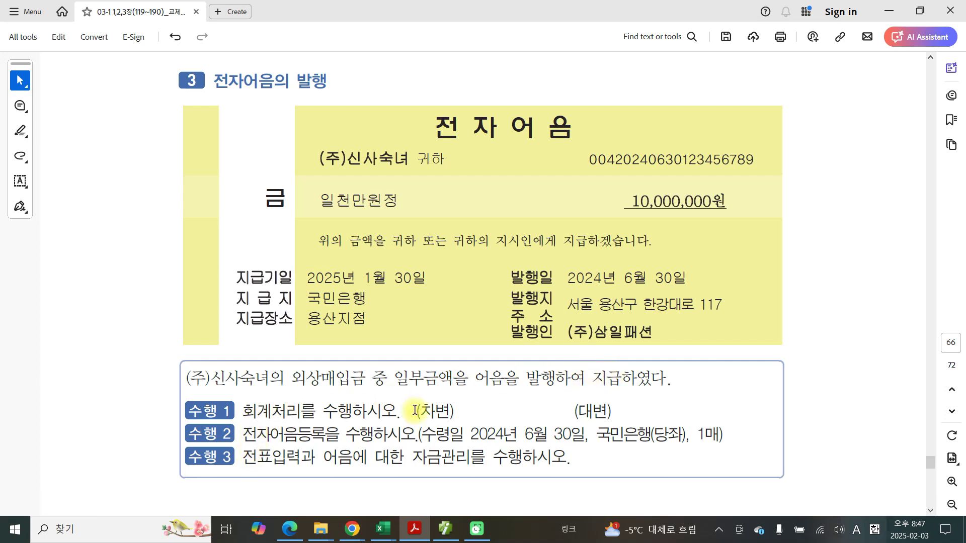
pyautogui.moveTo(256, 432); pyautogui.dragTo(342, 430)
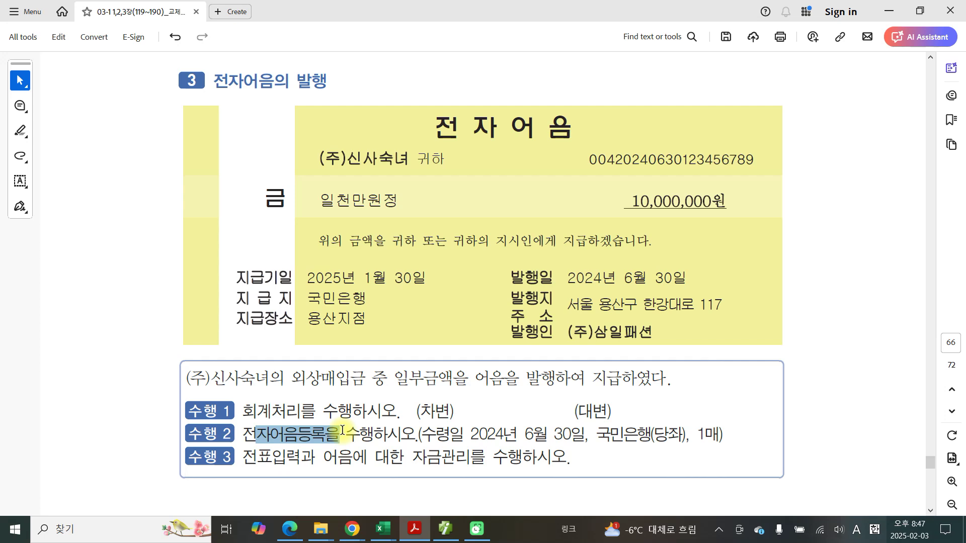
pyautogui.click(284, 463)
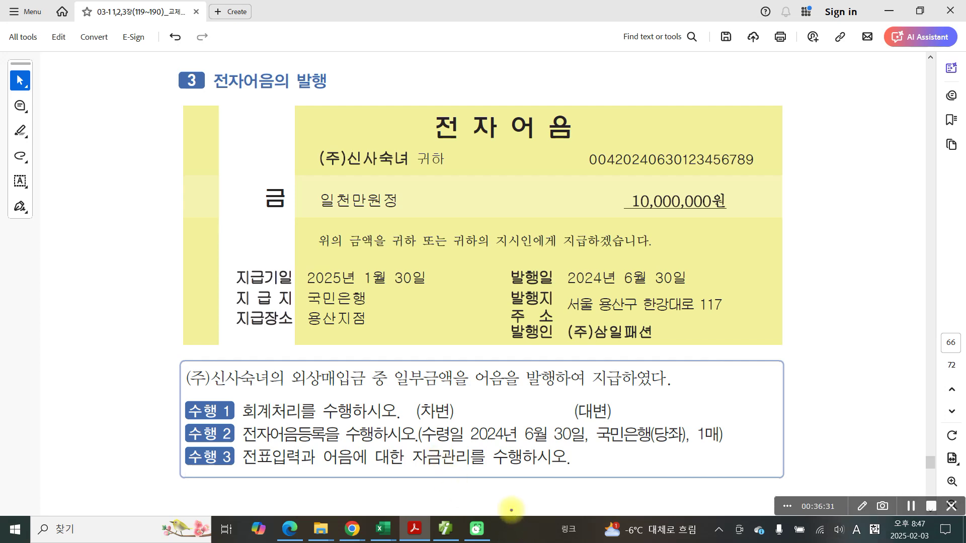
pyautogui.moveTo(151, 394)
pyautogui.mouseDown()
pyautogui.moveTo(152, 426)
pyautogui.moveTo(593, 391)
pyautogui.moveTo(904, 428)
pyautogui.moveTo(99, 437)
pyautogui.mouseUp()
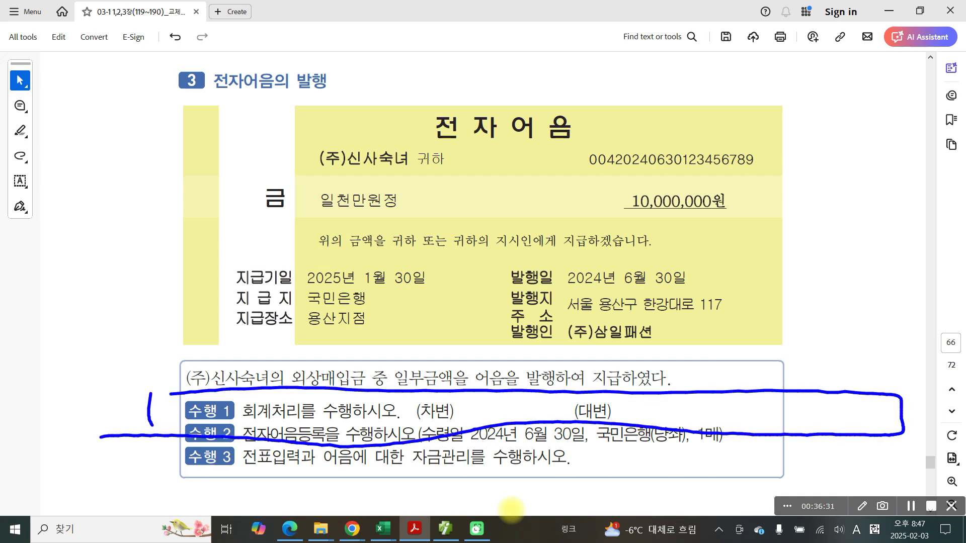
pyautogui.moveTo(312, 398)
pyautogui.mouseDown()
pyautogui.moveTo(333, 351)
pyautogui.moveTo(363, 389)
pyautogui.moveTo(305, 400)
pyautogui.mouseUp()
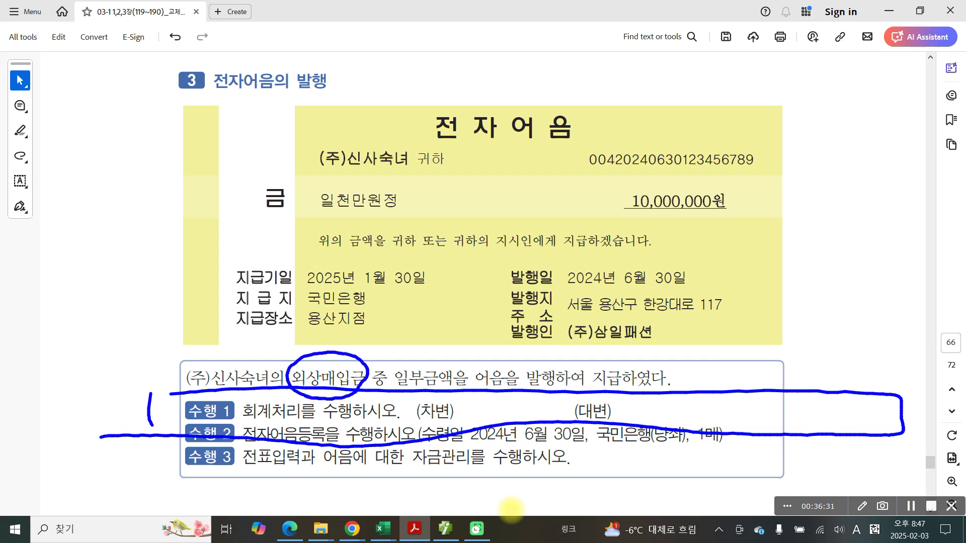
pyautogui.moveTo(559, 386)
pyautogui.mouseDown()
pyautogui.moveTo(471, 358)
pyautogui.moveTo(568, 370)
pyautogui.moveTo(561, 385)
pyautogui.mouseUp()
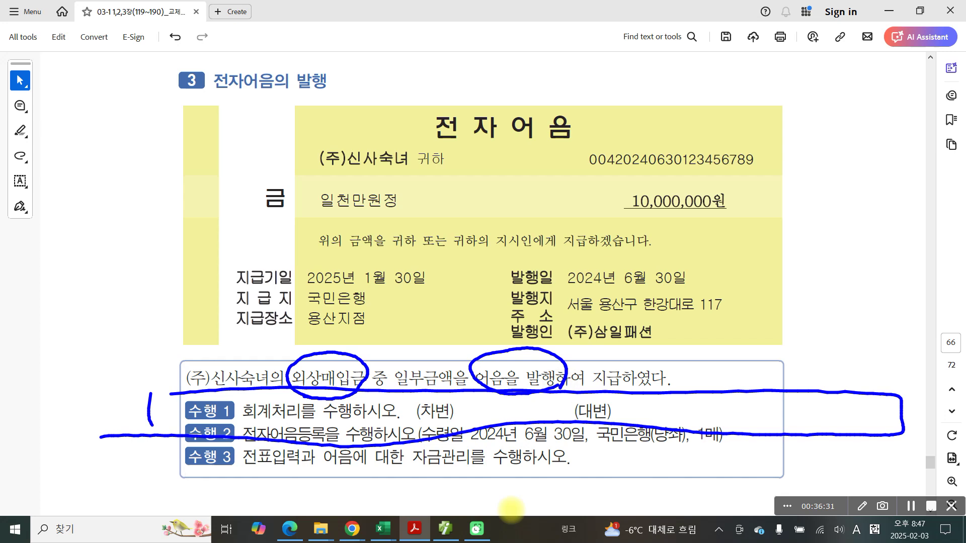
pyautogui.moveTo(369, 371)
pyautogui.mouseDown()
pyautogui.moveTo(467, 381)
pyautogui.moveTo(471, 406)
pyautogui.moveTo(478, 395)
pyautogui.mouseUp()
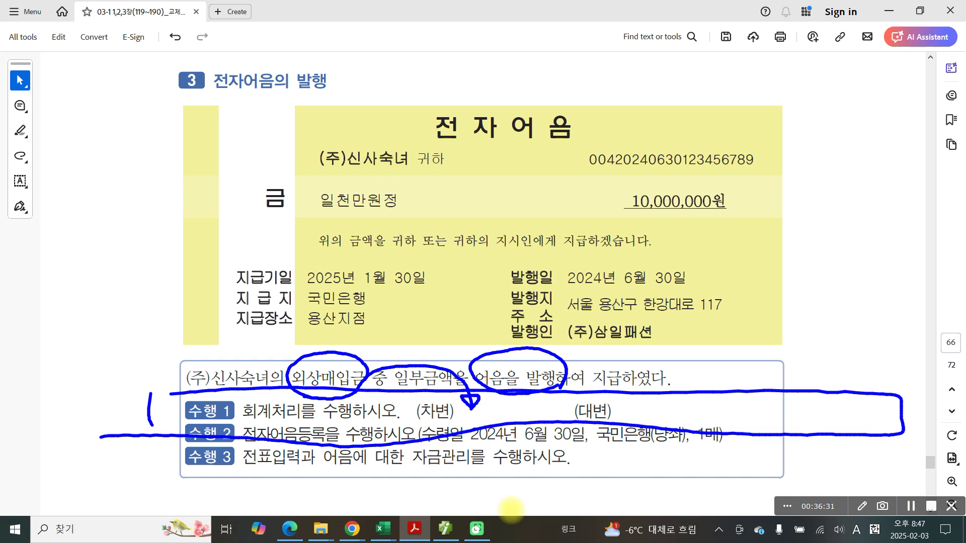
pyautogui.moveTo(555, 369); pyautogui.dragTo(578, 358)
pyautogui.moveTo(637, 393)
pyautogui.mouseDown()
pyautogui.moveTo(650, 388)
pyautogui.moveTo(636, 413)
pyautogui.moveTo(652, 414)
pyautogui.mouseUp()
pyautogui.moveTo(662, 382); pyautogui.dragTo(661, 428)
pyautogui.moveTo(666, 381); pyautogui.dragTo(686, 398)
pyautogui.moveTo(671, 401)
pyautogui.mouseDown()
pyautogui.moveTo(702, 394)
pyautogui.moveTo(677, 426)
pyautogui.moveTo(692, 424)
pyautogui.moveTo(717, 394)
pyautogui.mouseUp()
pyautogui.moveTo(719, 388); pyautogui.dragTo(732, 420)
pyautogui.moveTo(752, 369)
pyautogui.mouseDown()
pyautogui.moveTo(752, 386)
pyautogui.moveTo(774, 390)
pyautogui.mouseUp()
pyautogui.moveTo(747, 402); pyautogui.dragTo(755, 421)
pyautogui.moveTo(755, 402); pyautogui.dragTo(802, 423)
pyautogui.moveTo(829, 380); pyautogui.dragTo(808, 411)
pyautogui.moveTo(819, 395); pyautogui.dragTo(831, 405)
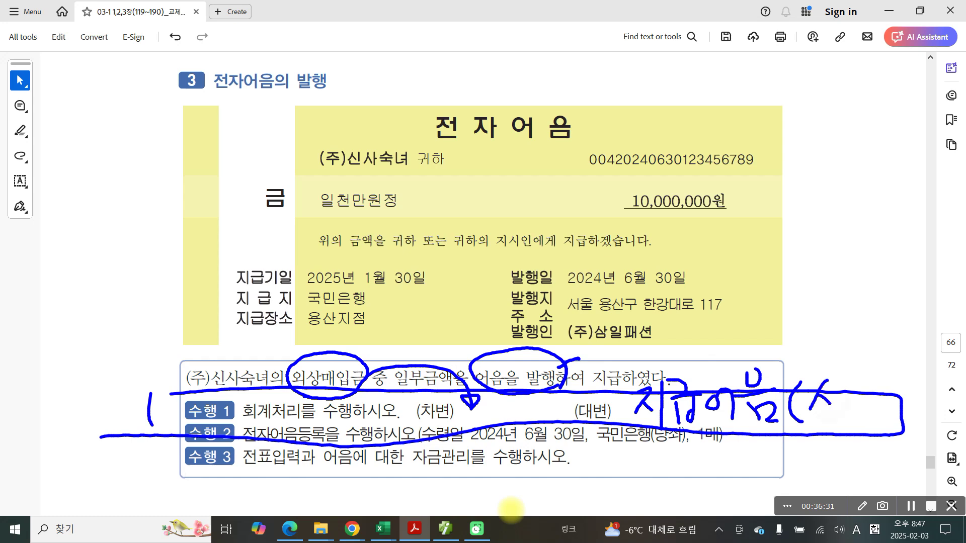
pyautogui.moveTo(832, 372); pyautogui.dragTo(835, 421)
pyautogui.moveTo(846, 383)
pyautogui.mouseDown()
pyautogui.moveTo(837, 415)
pyautogui.moveTo(857, 409)
pyautogui.mouseUp()
pyautogui.moveTo(858, 371); pyautogui.dragTo(860, 420)
pyautogui.moveTo(862, 402); pyautogui.dragTo(875, 402)
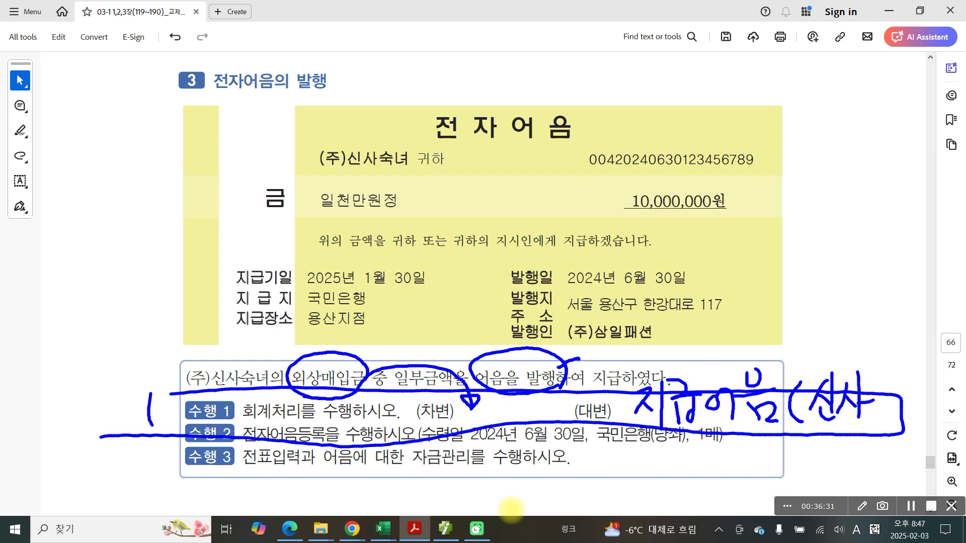
pyautogui.moveTo(869, 370); pyautogui.dragTo(866, 427)
pyautogui.press('Escape')
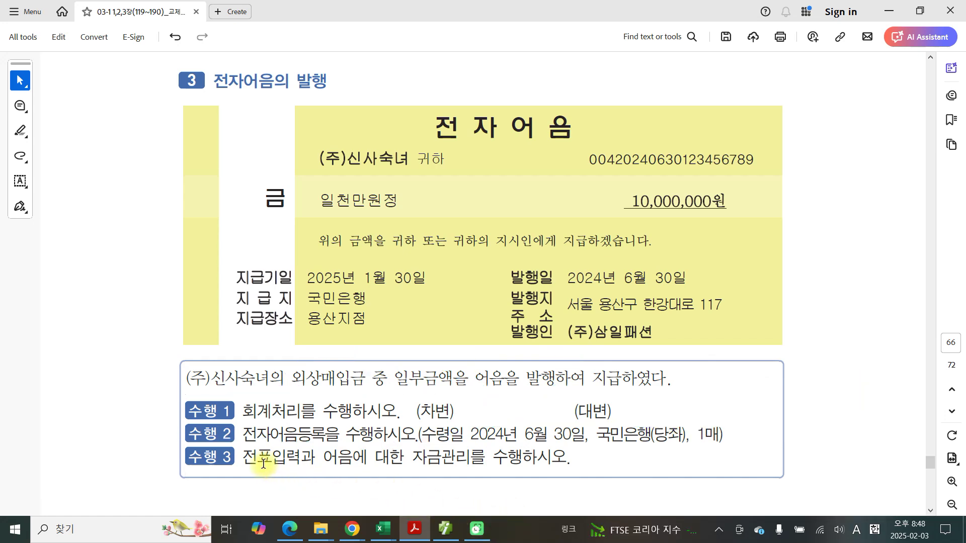
# Step: Mark 전자어음등록 and 국민은행(당좌), 1매 in the 수행 2 line of exercise 3 while reading the registration details
pyautogui.moveTo(244, 436); pyautogui.dragTo(325, 436)
pyautogui.click(357, 459)
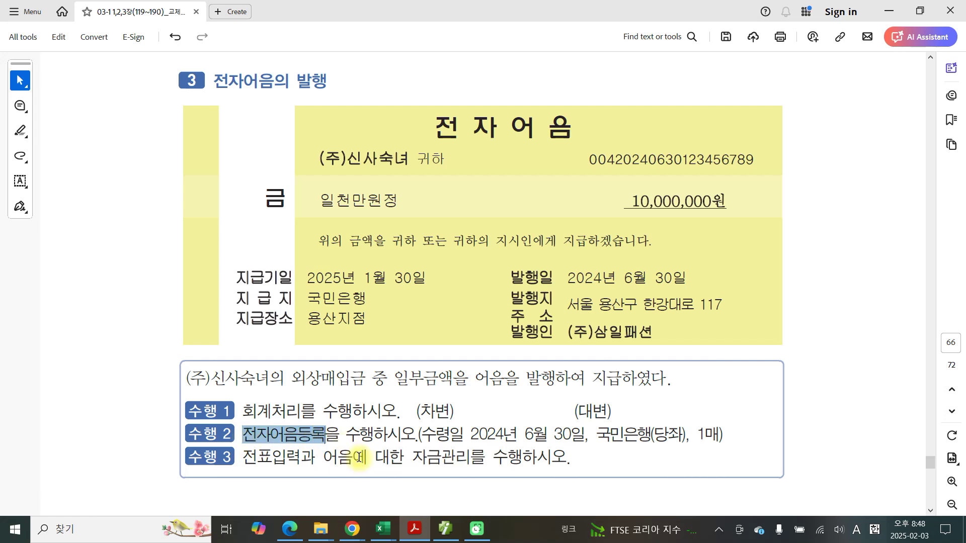
pyautogui.moveTo(589, 435); pyautogui.dragTo(711, 439)
pyautogui.click(746, 460)
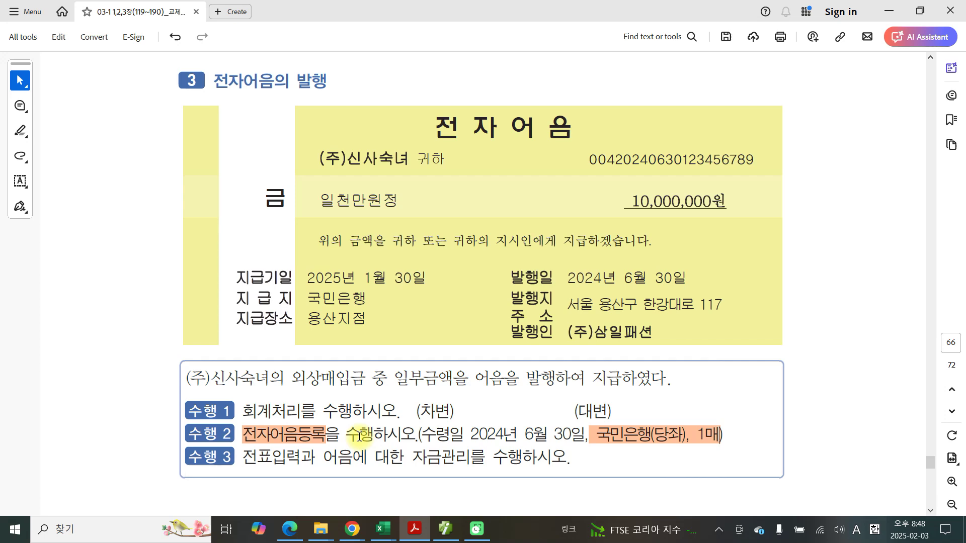
# Step: Switch back to the accounting program and start a 어음책등록 with 수령일 2024-06-30, 어음종류 4.전자 and 금융기관 98001 국민은행(당좌)
pyautogui.click(445, 532)
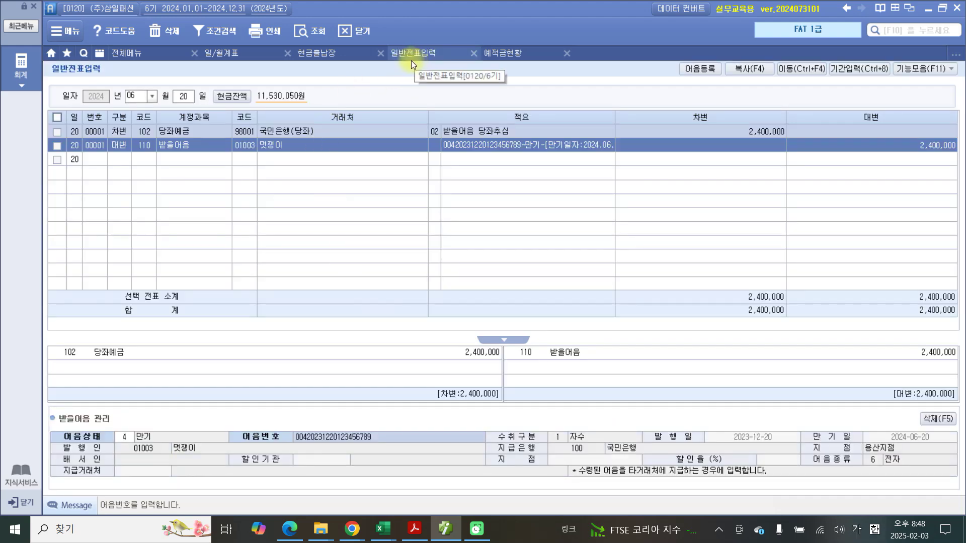
pyautogui.moveTo(386, 45); pyautogui.dragTo(451, 75)
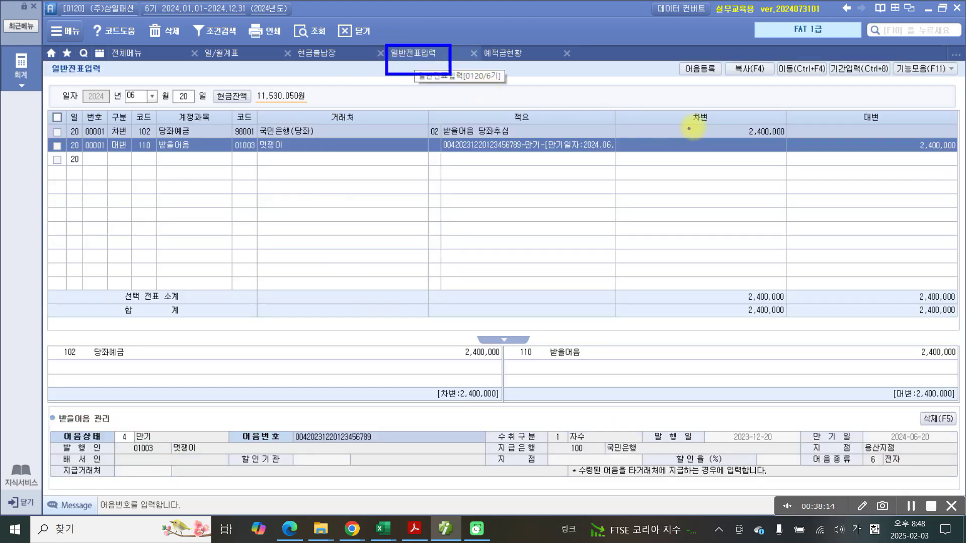
pyautogui.moveTo(674, 44)
pyautogui.mouseDown()
pyautogui.moveTo(701, 97)
pyautogui.moveTo(729, 85)
pyautogui.moveTo(663, 98)
pyautogui.moveTo(733, 97)
pyautogui.moveTo(691, 150)
pyautogui.mouseUp()
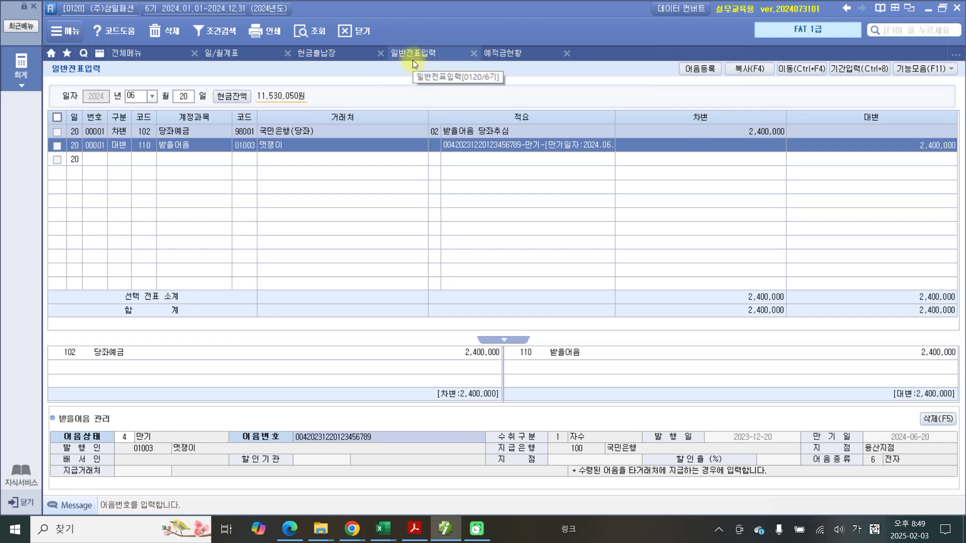
pyautogui.click(700, 71)
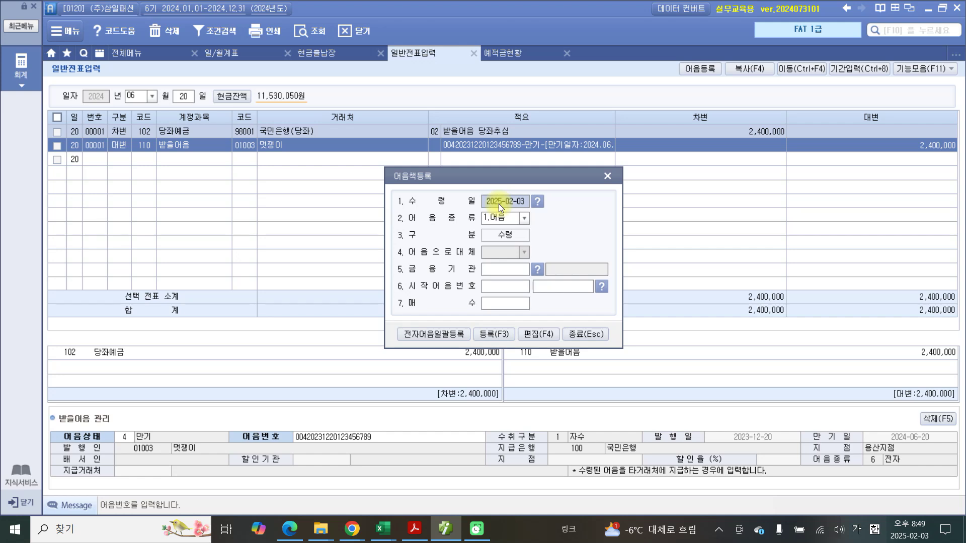
pyautogui.write('2024-06-3')
pyautogui.click(503, 220)
pyautogui.click(510, 218)
pyautogui.click(523, 219)
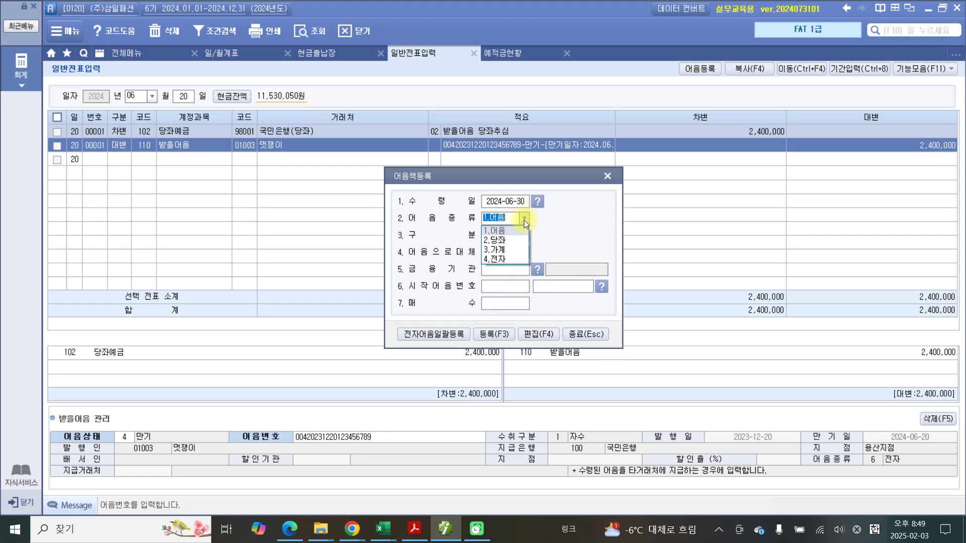
pyautogui.click(499, 257)
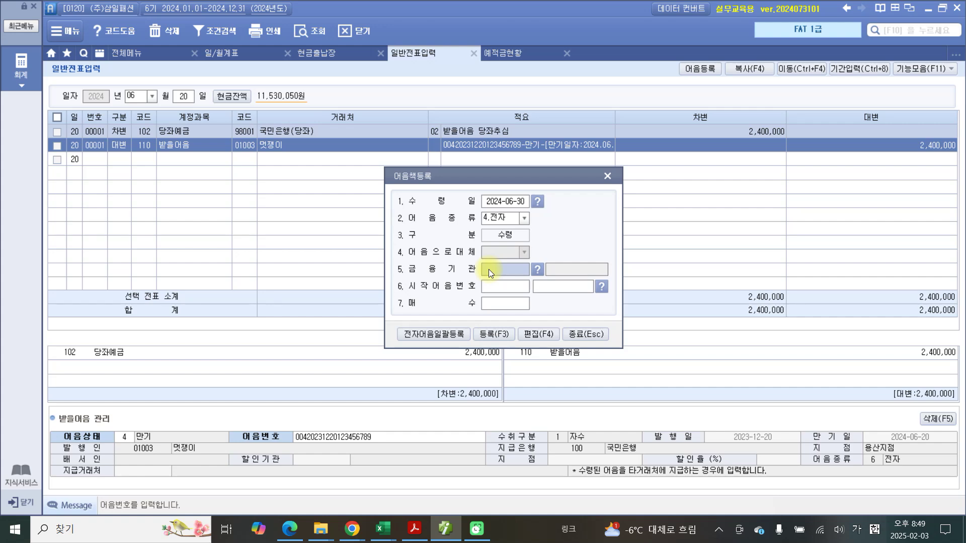
pyautogui.click(537, 269)
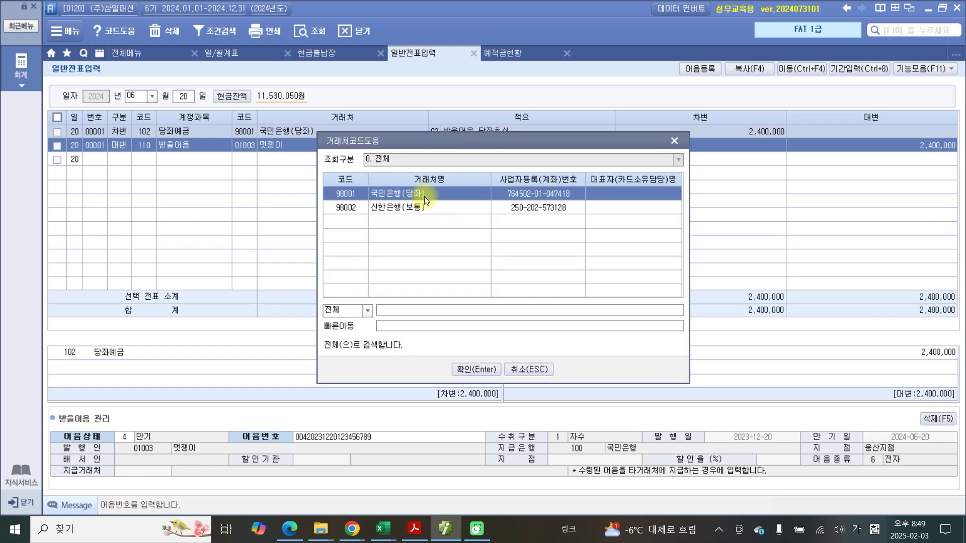
pyautogui.click(481, 370)
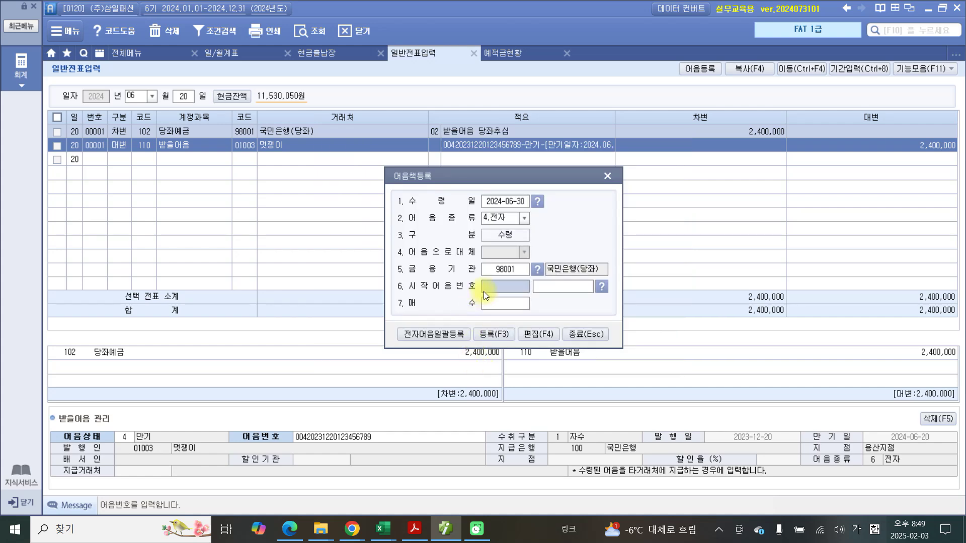
pyautogui.click(561, 289)
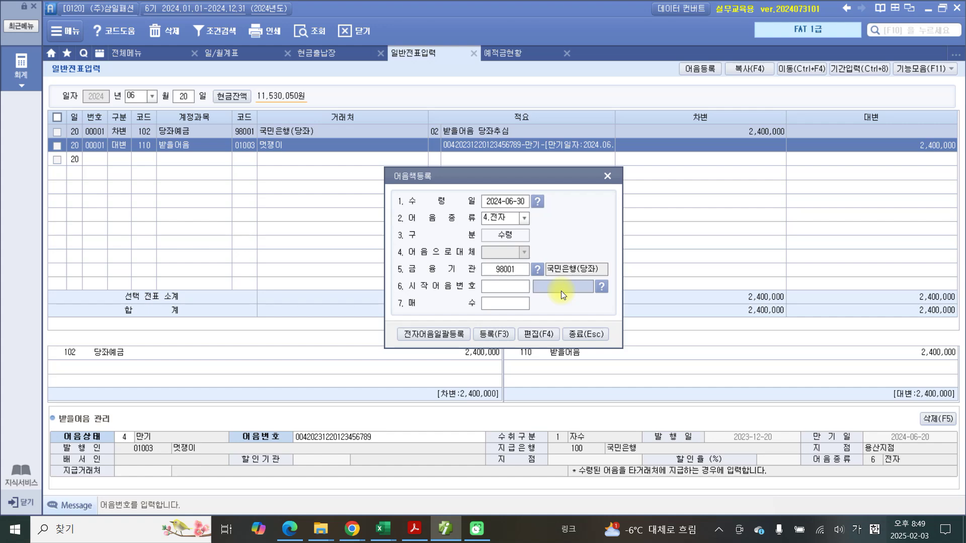
pyautogui.click(518, 289)
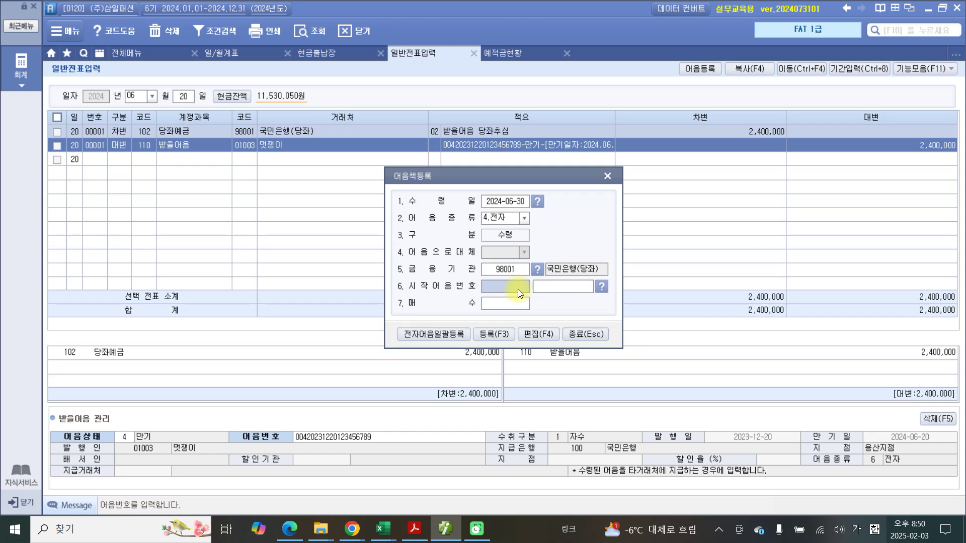
pyautogui.click(560, 290)
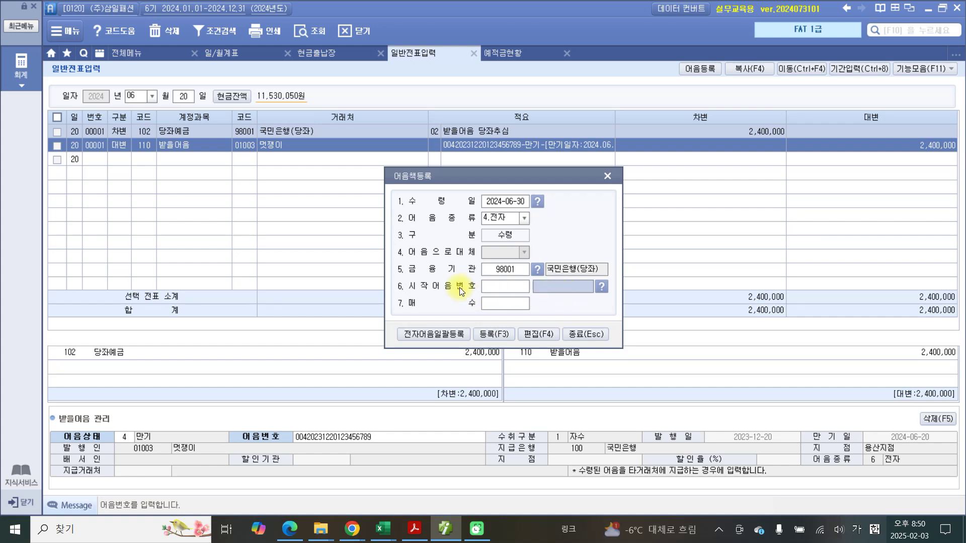
pyautogui.click(554, 286)
pyautogui.write('004')
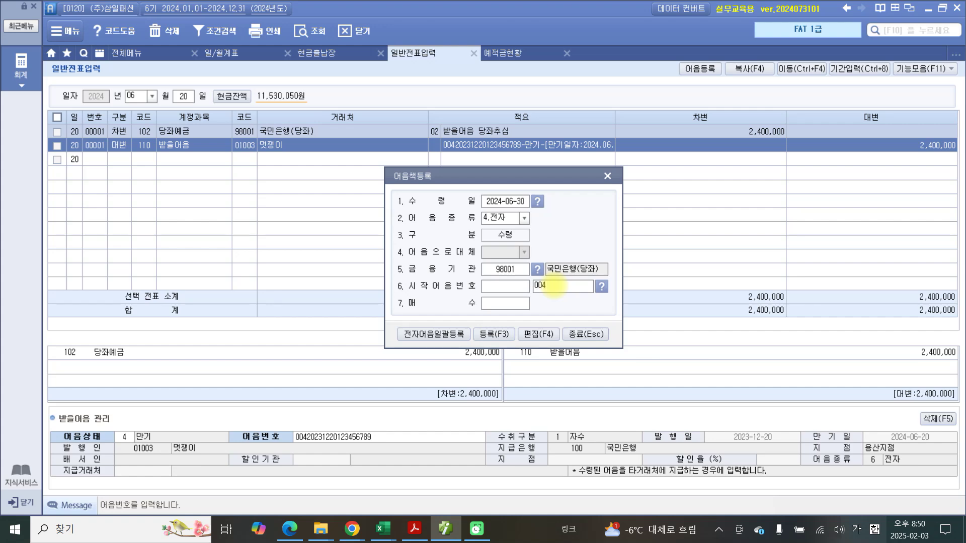
pyautogui.write('20240630123456789')
pyautogui.press('Return')
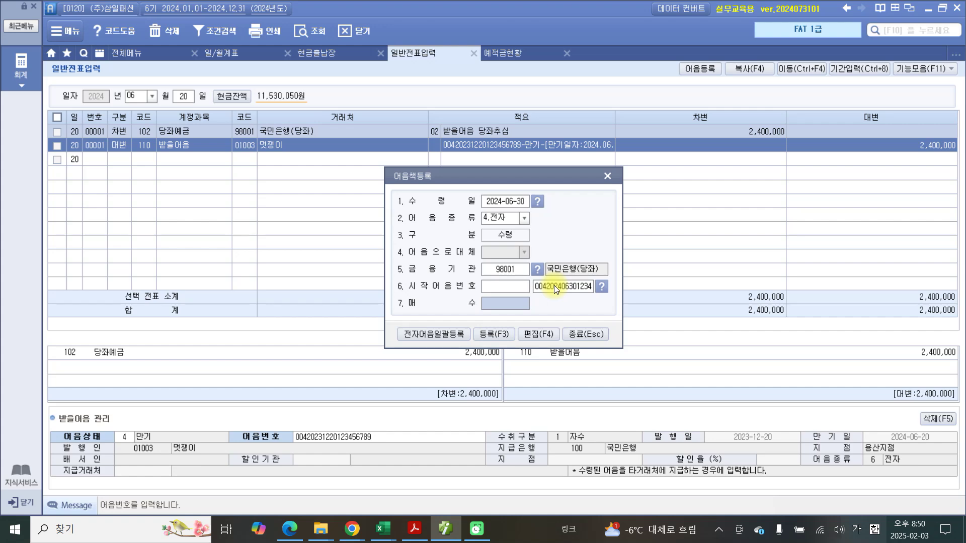
pyautogui.write('1')
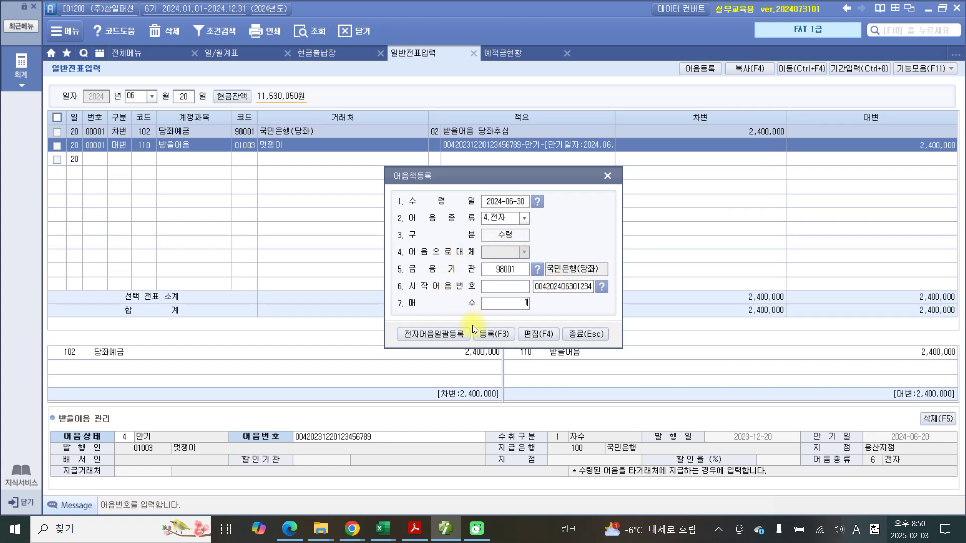
pyautogui.click(485, 334)
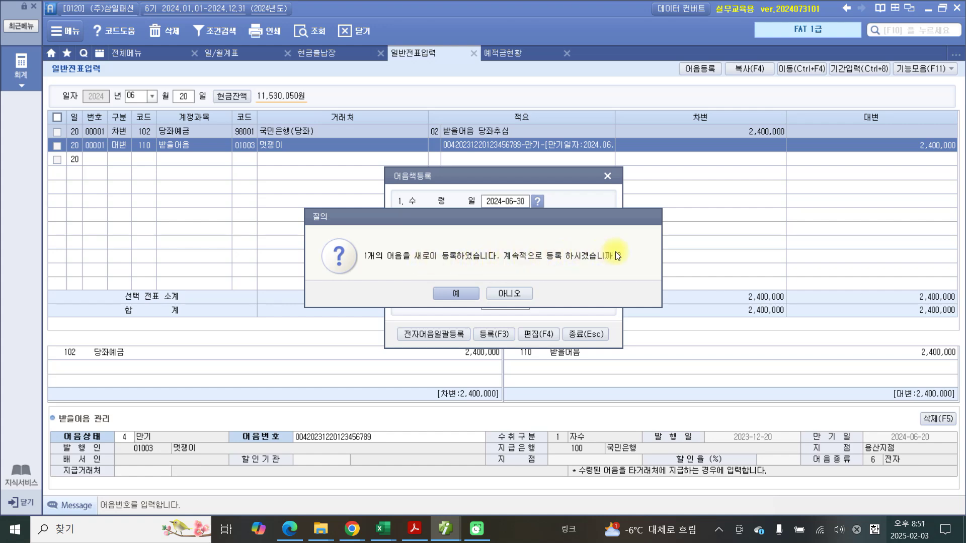
# Step: Finish the 어음책등록 without registering another note and set the 일반전표입력 date to June 30
pyautogui.click(510, 294)
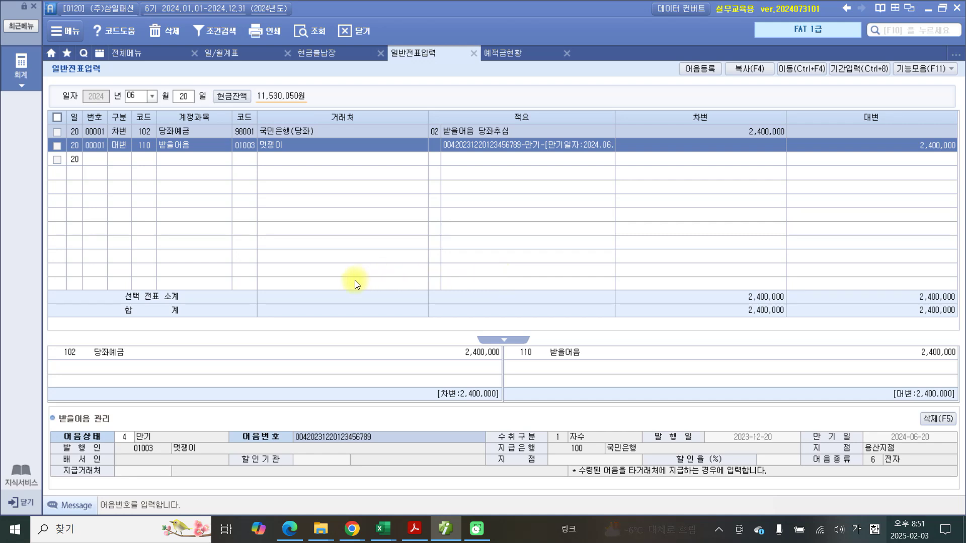
pyautogui.click(183, 100)
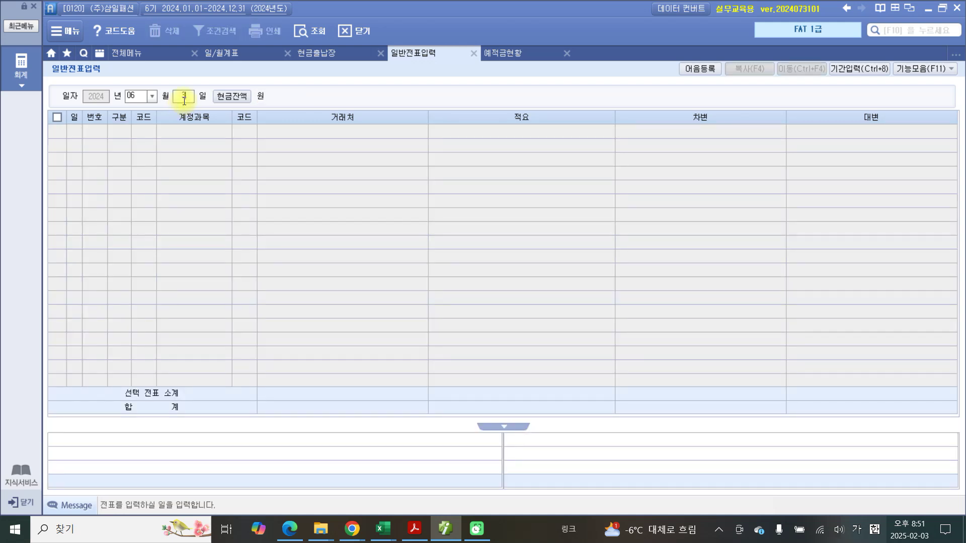
pyautogui.write('30')
pyautogui.press('Return')
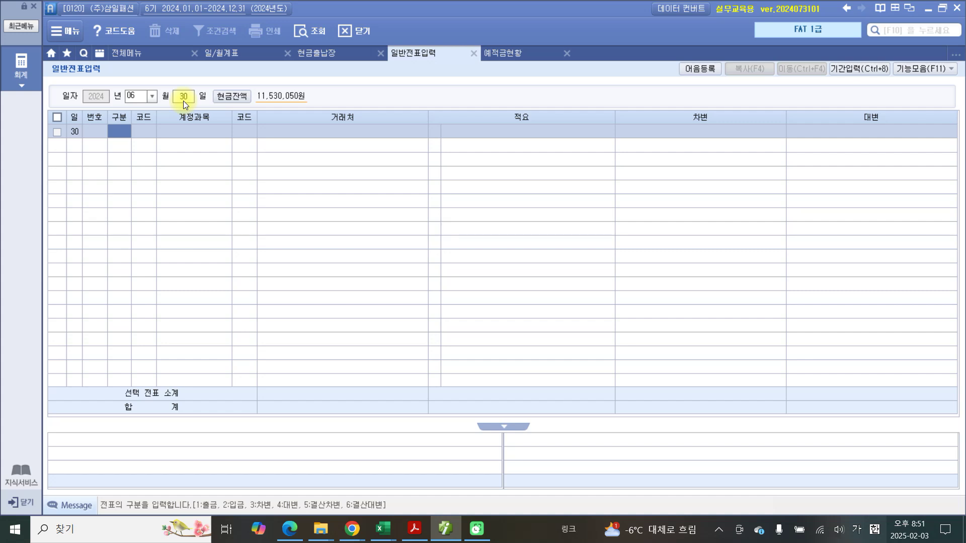
# Step: Enter the 차변 line with 251 외상매입금, 거래처 01004 (주)신사숙녀, 적요 02 외상매입금반제 어음발행 and amount 10,000,000
pyautogui.write('3')
pyautogui.press('Return')
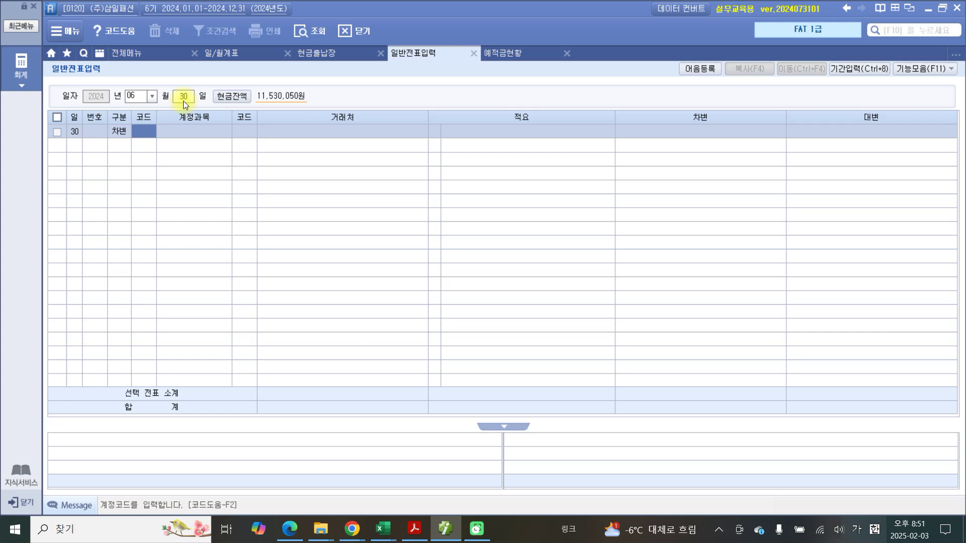
pyautogui.write('외상')
pyautogui.press('Return')
pyautogui.press('Down')
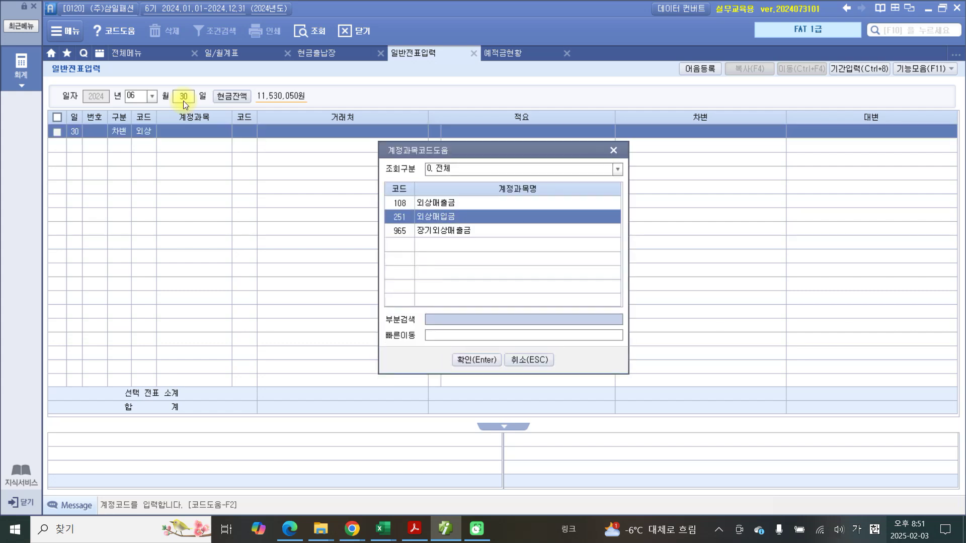
pyautogui.press('Return')
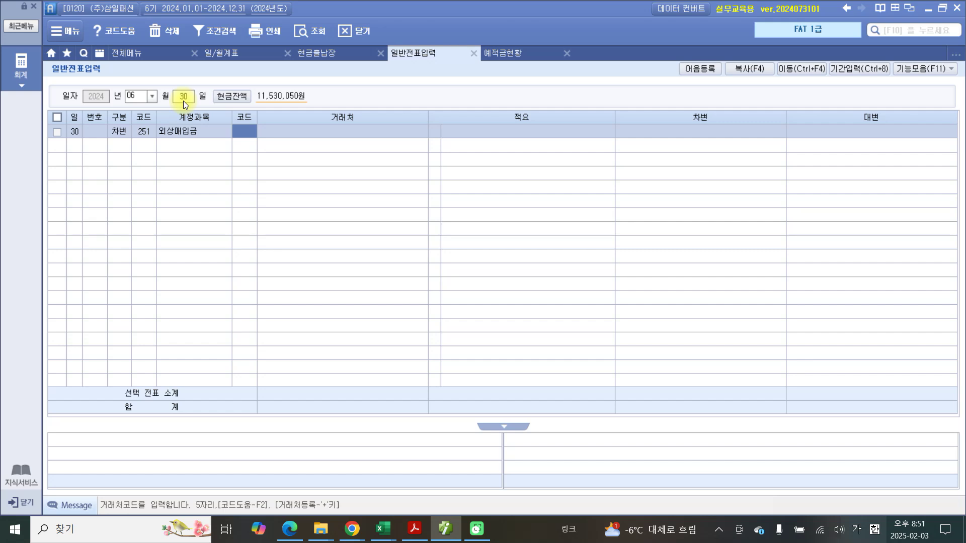
pyautogui.write('1004')
pyautogui.press('Return')
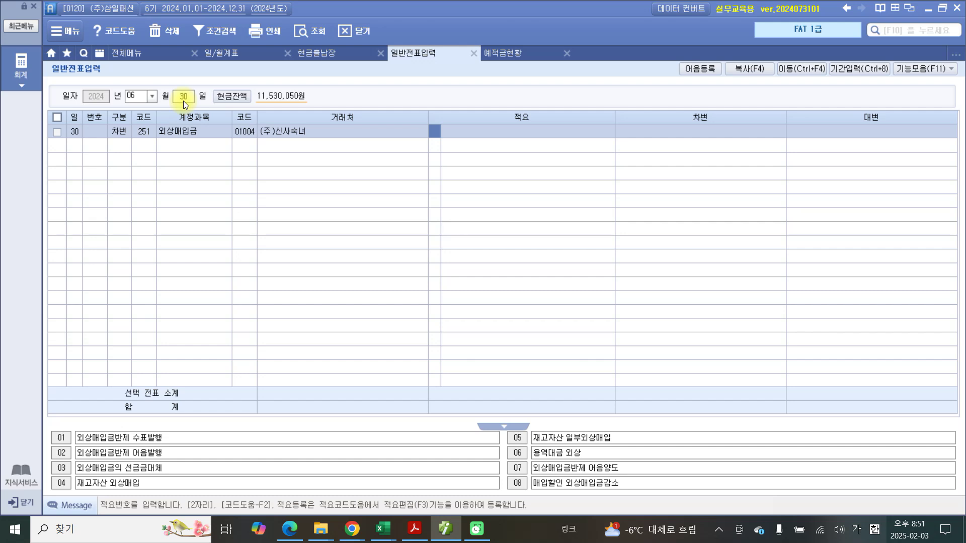
pyautogui.write('2')
pyautogui.press('Return')
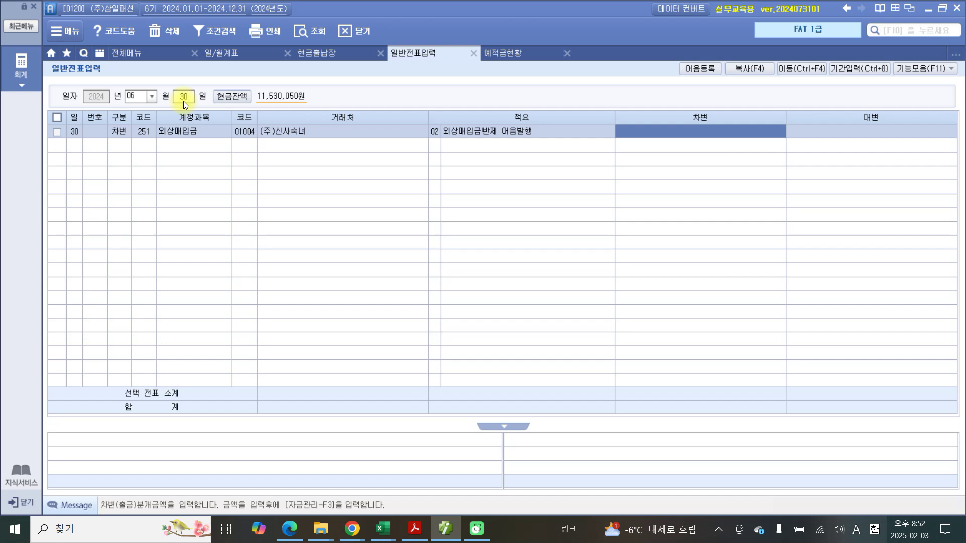
pyautogui.write('10000000')
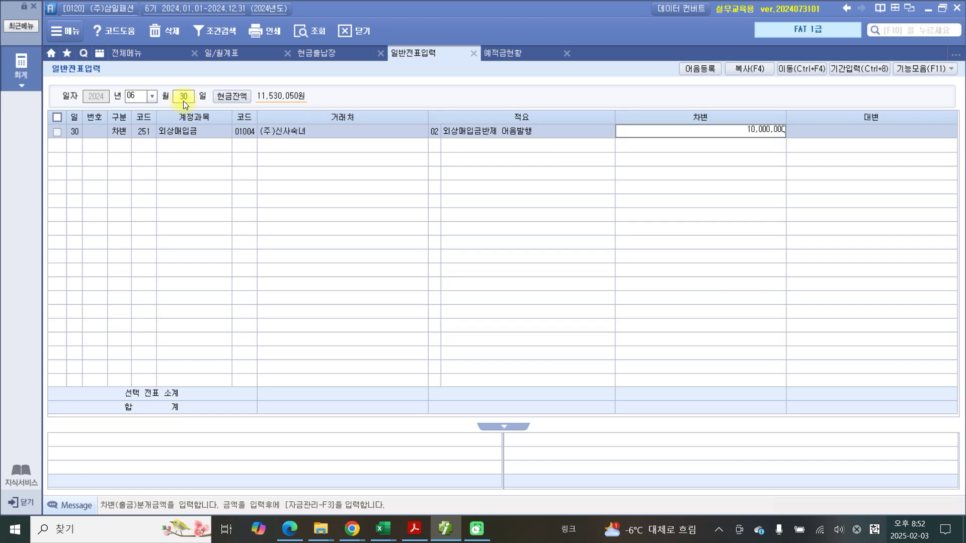
pyautogui.press('Return')
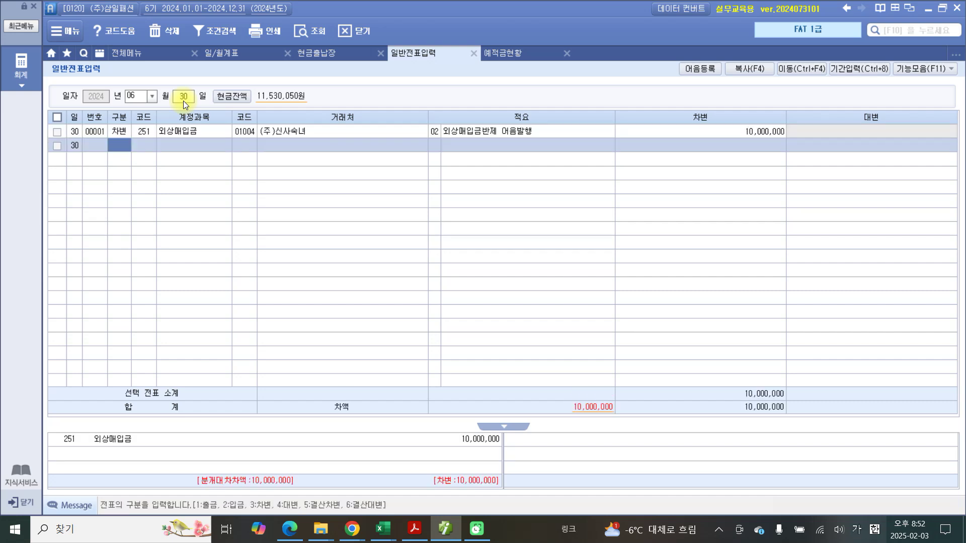
# Step: Enter the 대변 line with 252 지급어음, 거래처 01004 (주)신사숙녀, the same 적요 text and amount 10,000,000
pyautogui.write('4')
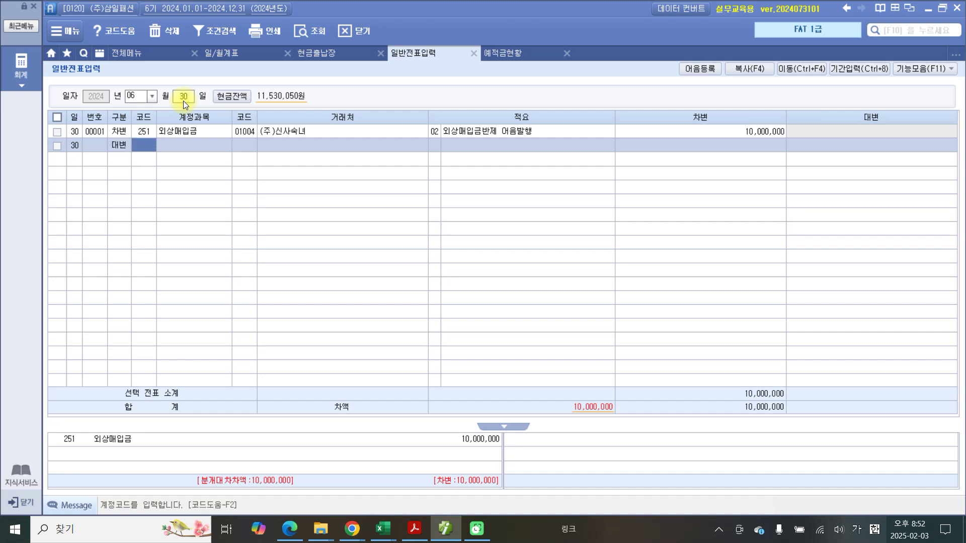
pyautogui.write('1')
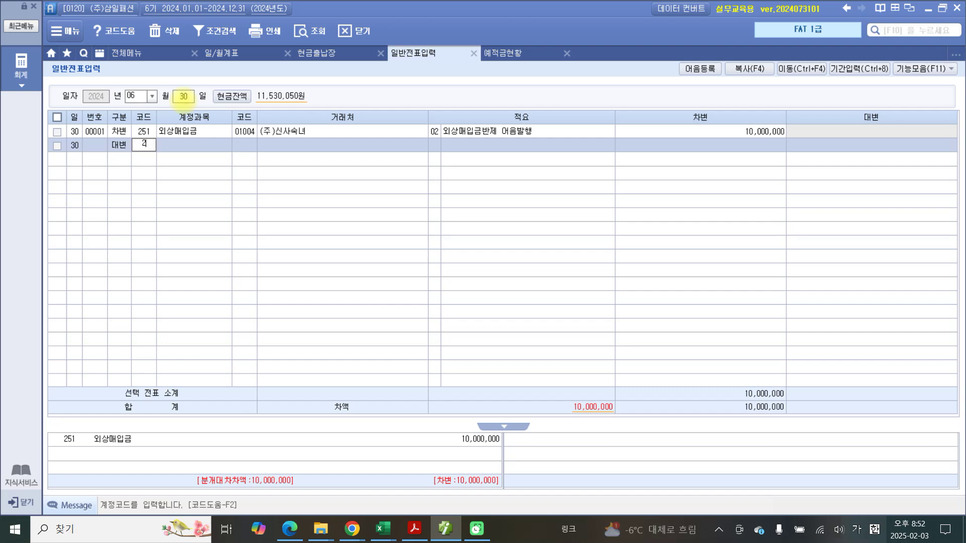
pyautogui.write('252')
pyautogui.press('Return')
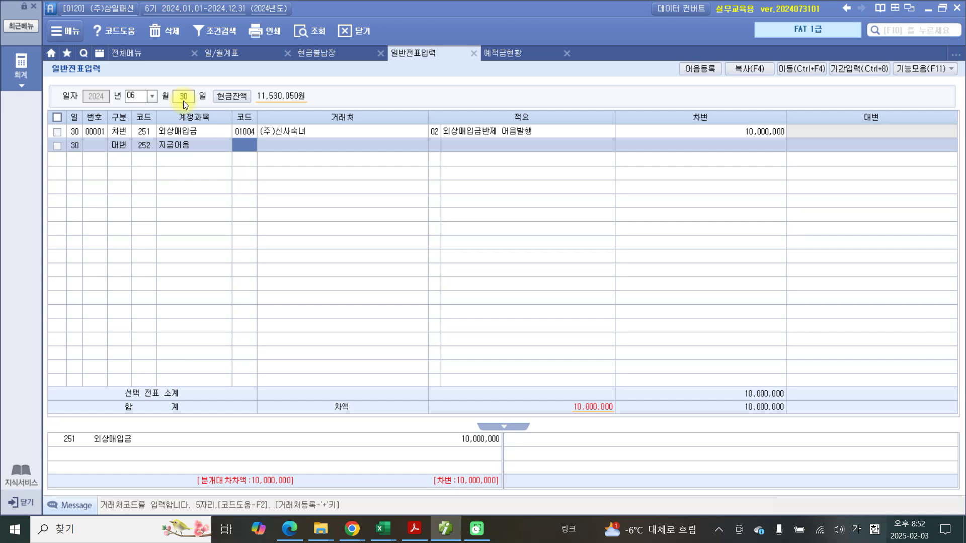
pyautogui.write('1004')
pyautogui.press('Return')
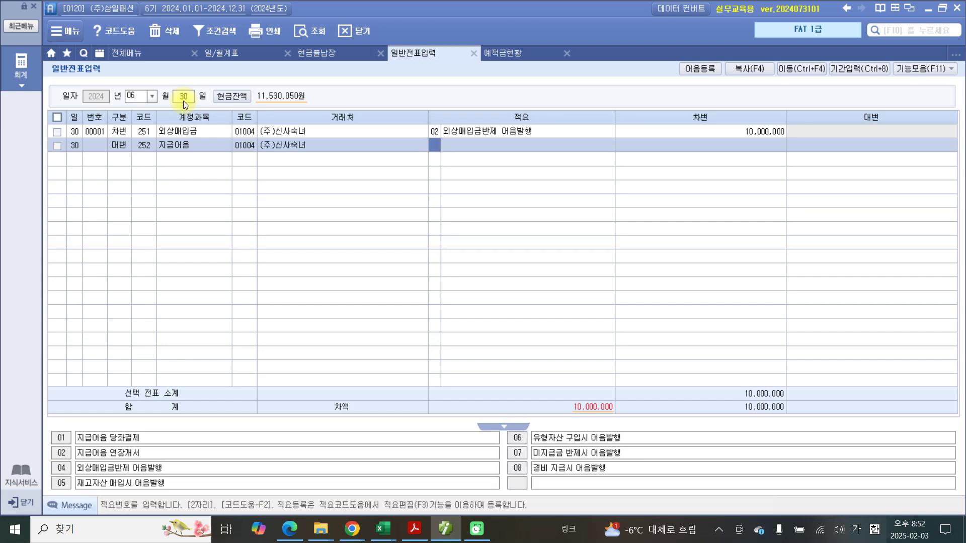
pyautogui.press('Return')
pyautogui.press('Return')
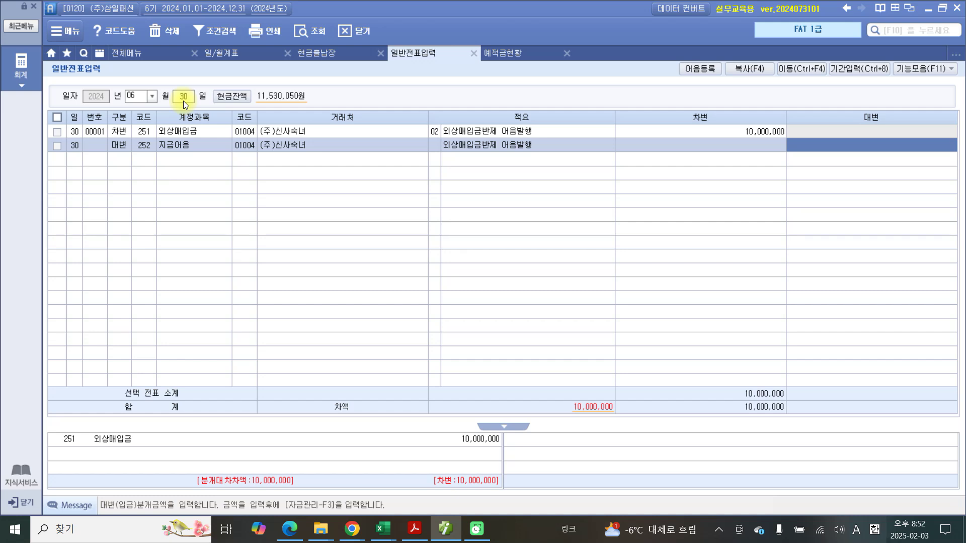
pyautogui.write('10,000,00')
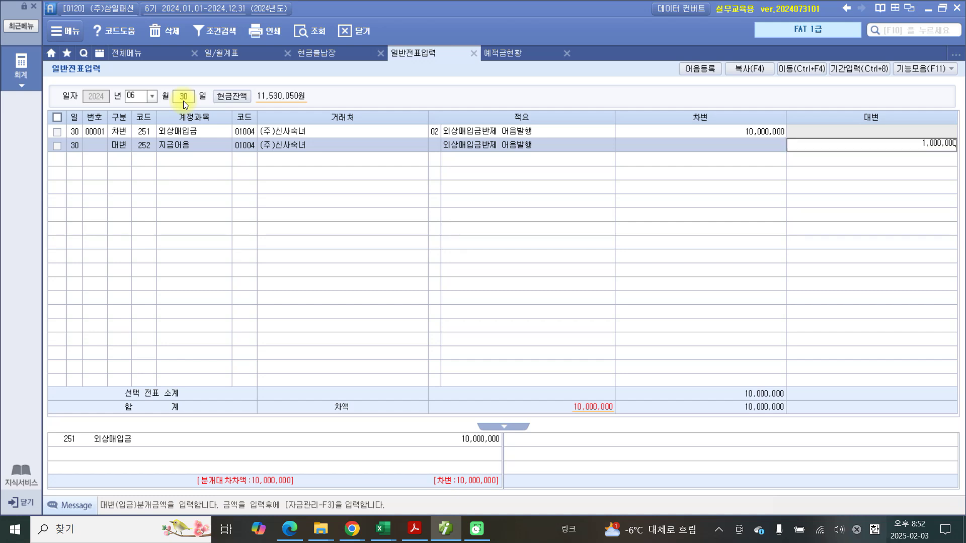
pyautogui.write('0')
pyautogui.press('Return')
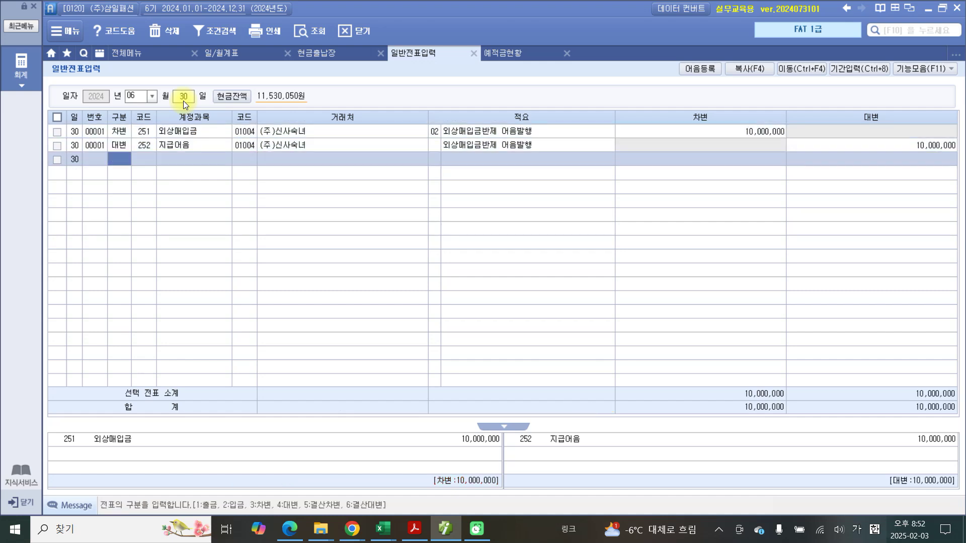
# Step: Open 자금관리 for the 지급어음 line and assign the registered 전자 note of 국민은행(당좌) received on 2024-06-30
pyautogui.click(180, 134)
pyautogui.click(180, 143)
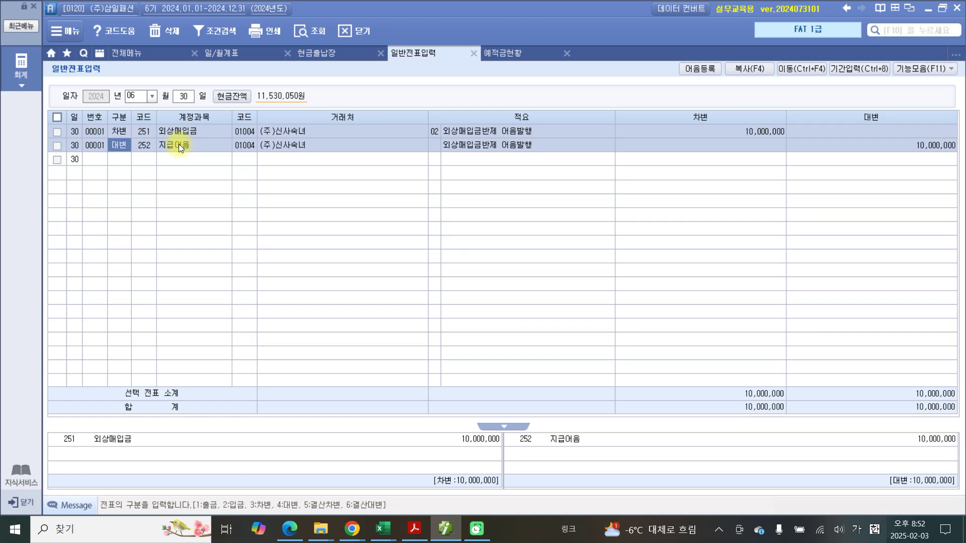
pyautogui.click(181, 136)
pyautogui.click(178, 146)
pyautogui.press('F3')
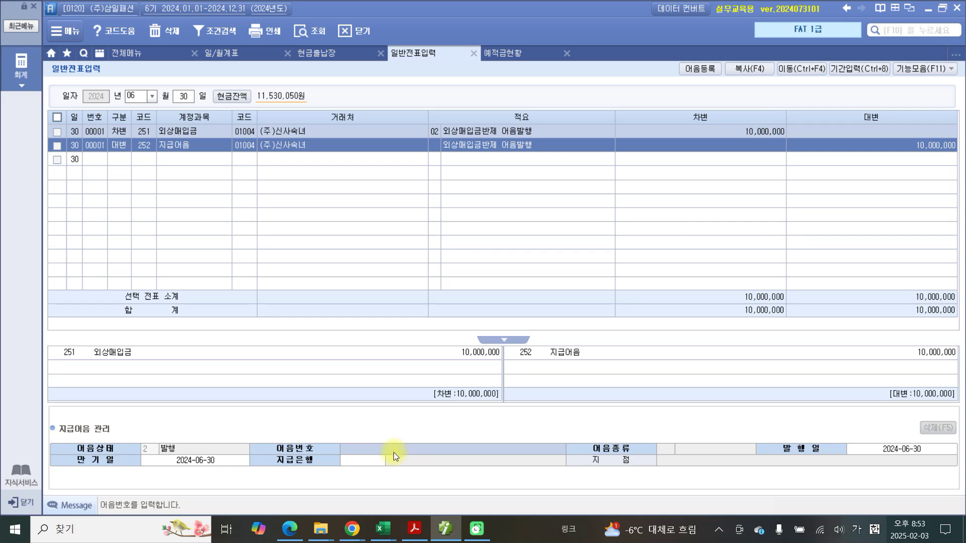
pyautogui.press('F2')
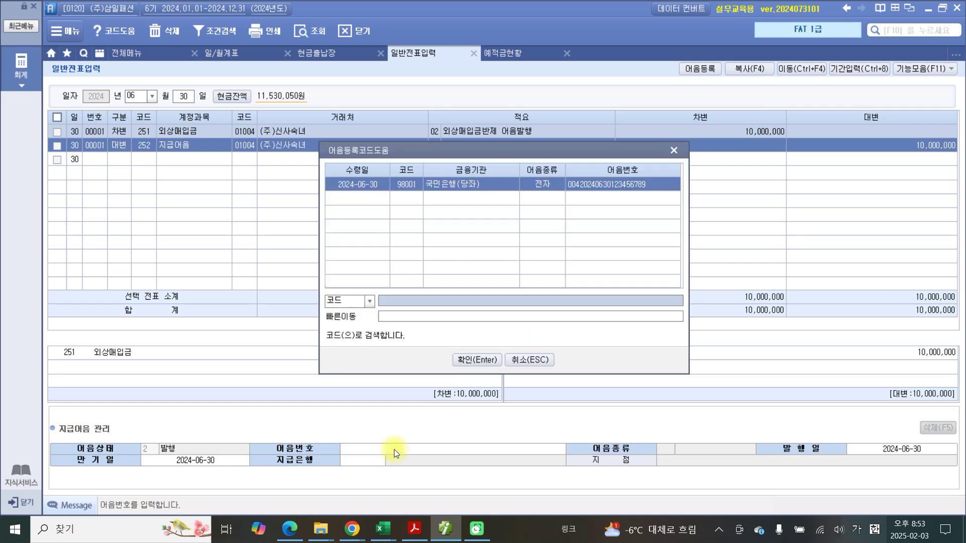
pyautogui.moveTo(472, 154); pyautogui.dragTo(293, 210)
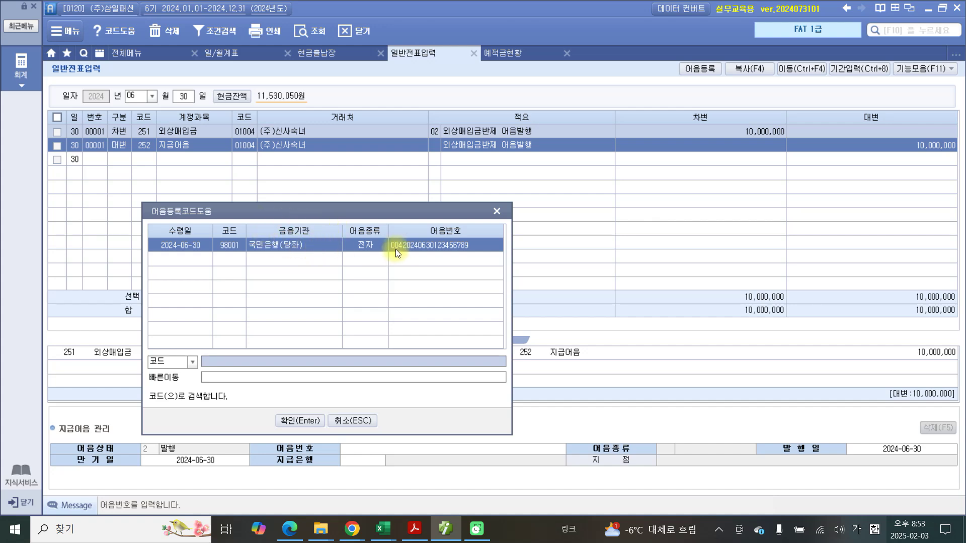
pyautogui.click(299, 418)
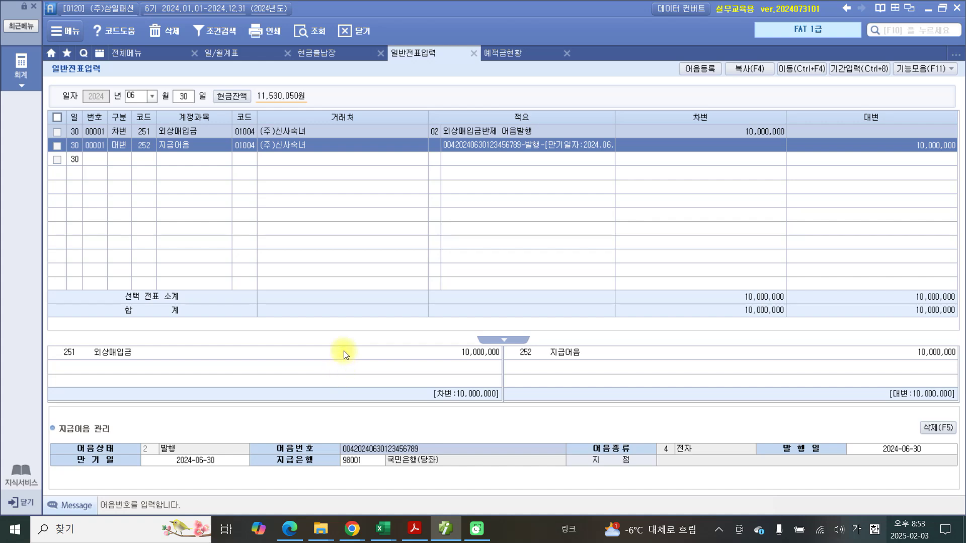
# Step: In 지급어음 관리, accept the 발행일 2024-06-30, set the 만기일 to 2025-01-30 and accept the 지급은행 98001 국민은행(당좌)
pyautogui.press('Return')
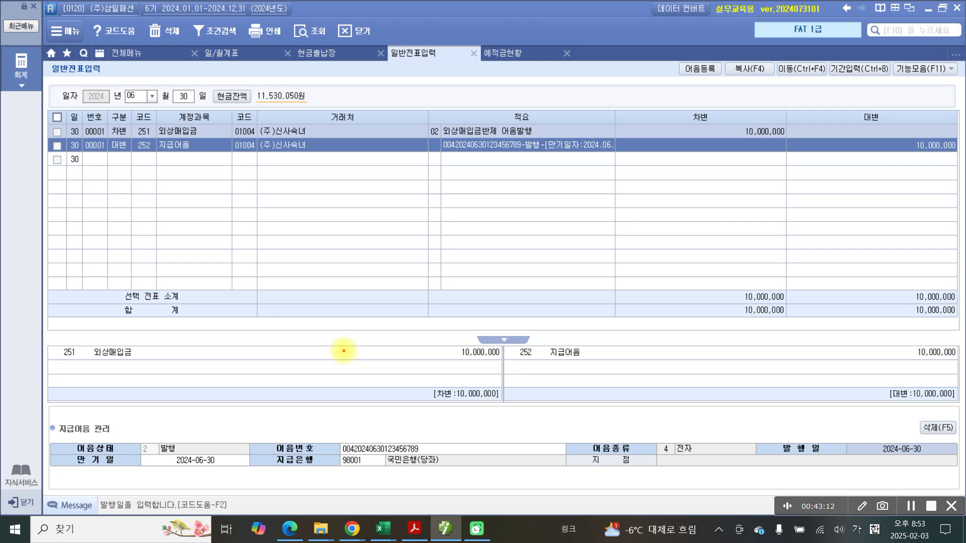
pyautogui.moveTo(869, 472)
pyautogui.mouseDown()
pyautogui.moveTo(938, 463)
pyautogui.moveTo(905, 478)
pyautogui.mouseUp()
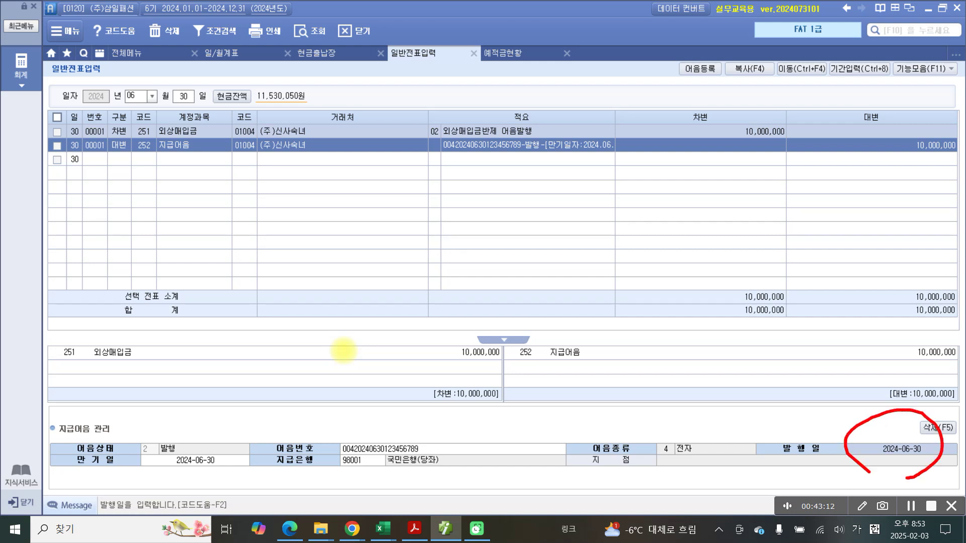
pyautogui.moveTo(151, 76)
pyautogui.mouseDown()
pyautogui.moveTo(211, 112)
pyautogui.moveTo(120, 79)
pyautogui.mouseUp()
pyautogui.moveTo(230, 115)
pyautogui.mouseDown()
pyautogui.moveTo(680, 295)
pyautogui.moveTo(870, 416)
pyautogui.mouseUp()
pyautogui.press('Escape')
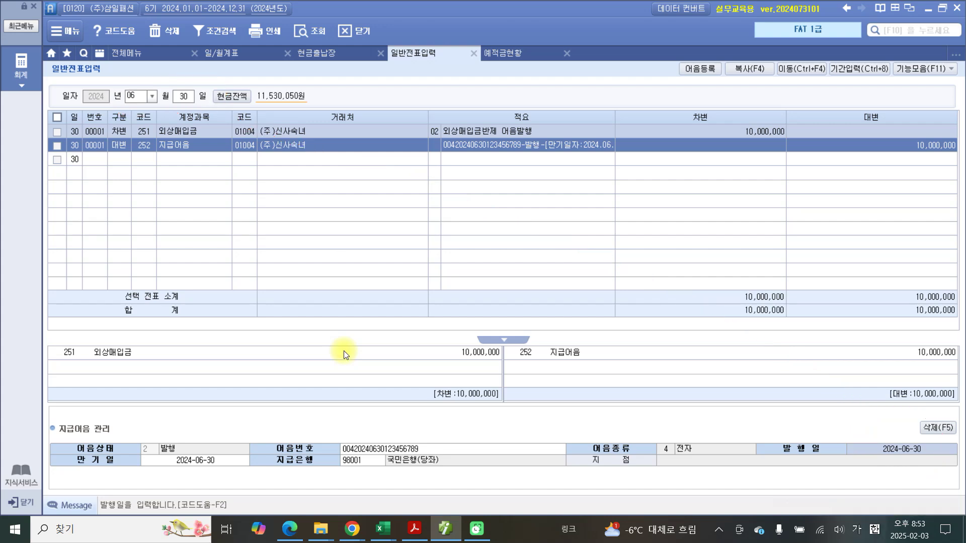
pyautogui.press('Return')
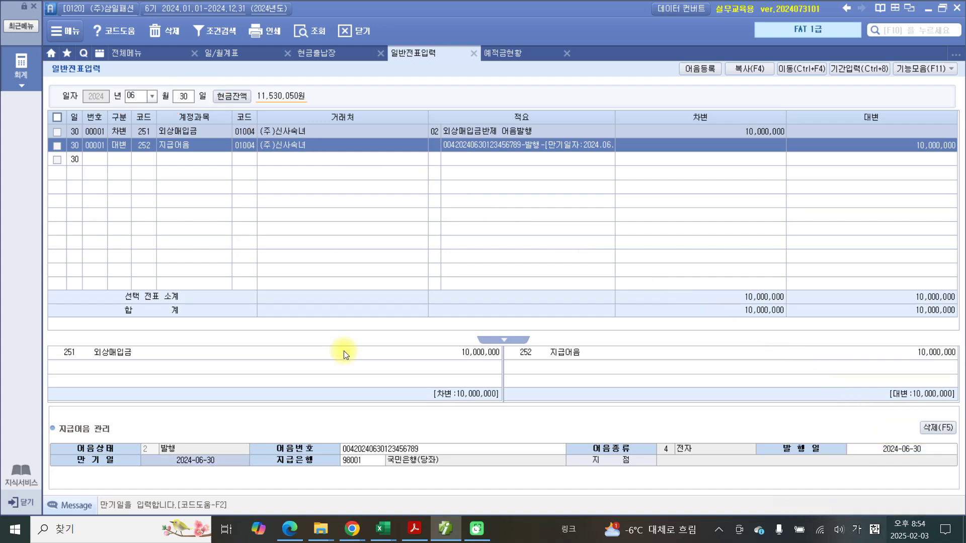
pyautogui.hotkey('ctrl', 'shift', 'd')
pyautogui.moveTo(59, 447)
pyautogui.mouseDown()
pyautogui.moveTo(53, 464)
pyautogui.moveTo(266, 470)
pyautogui.moveTo(55, 450)
pyautogui.mouseUp()
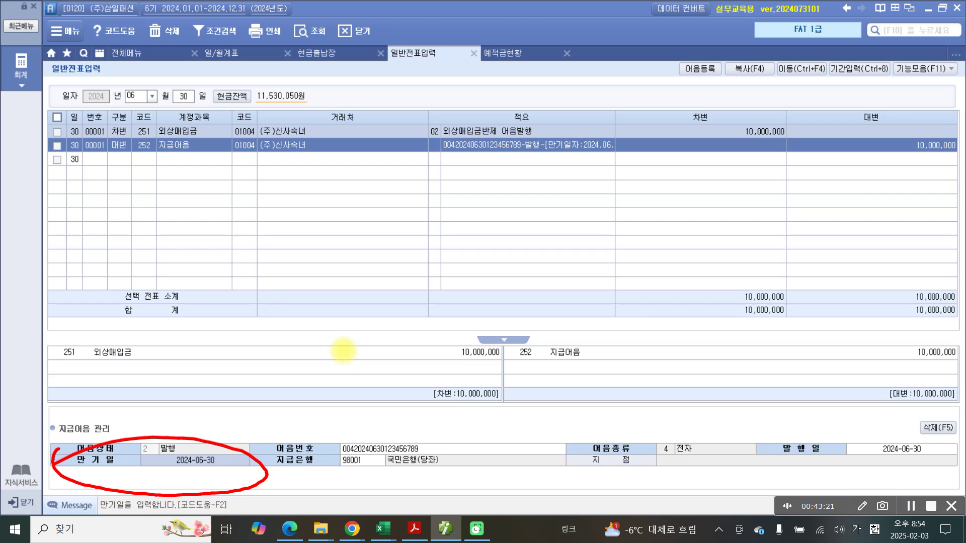
pyautogui.hotkey('ctrl', 'shift', 'd')
pyautogui.write('2')
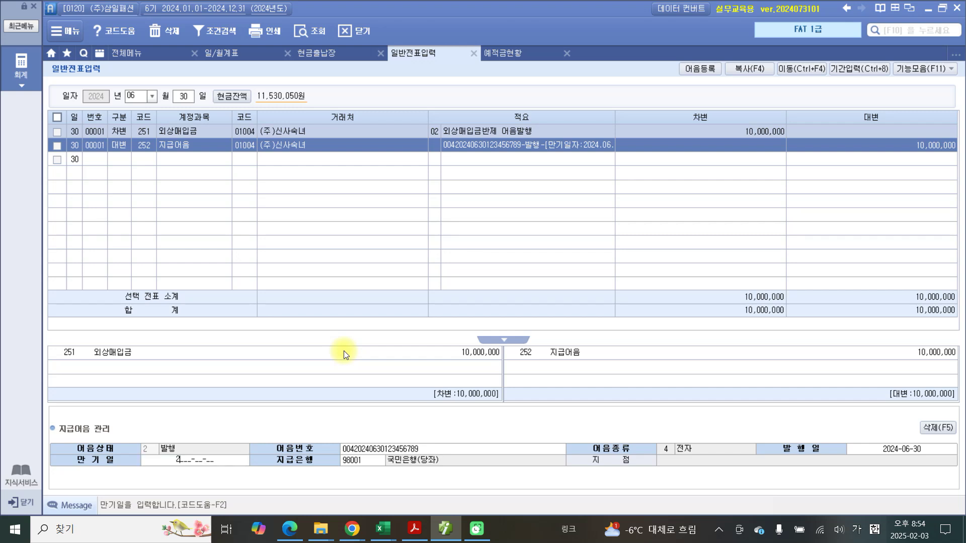
pyautogui.write('02')
pyautogui.write('31')
pyautogui.write('01-3')
pyautogui.press('Return')
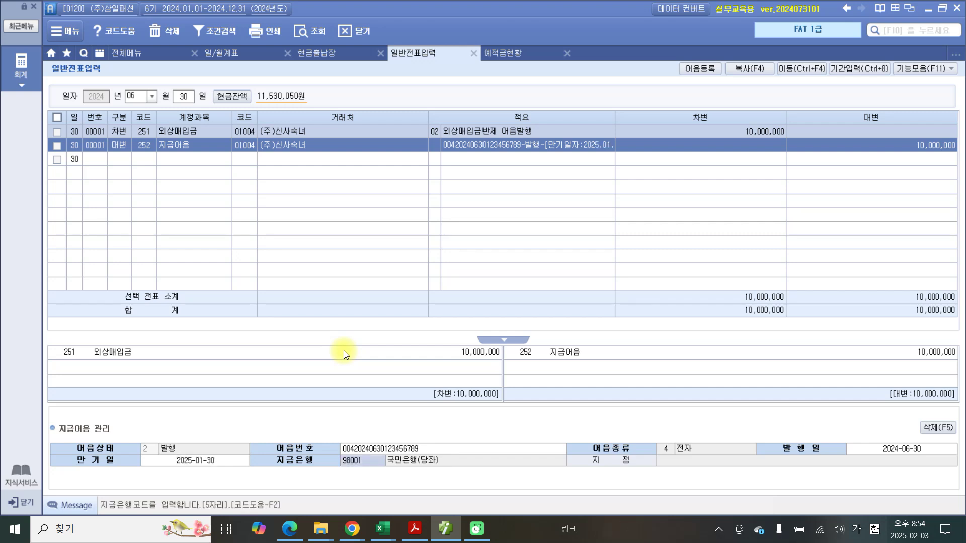
pyautogui.press('Return')
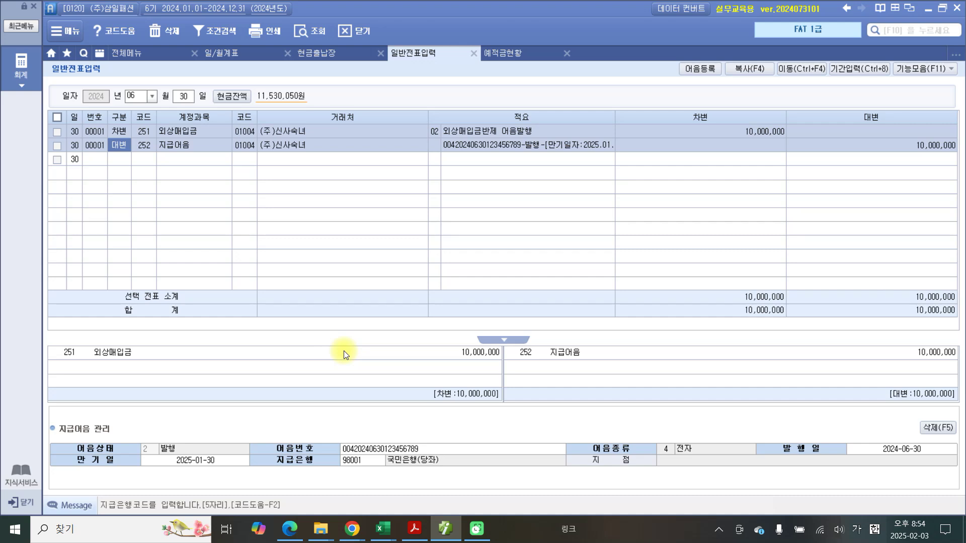
# Step: Switch to the textbook PDF and move past exercise 3 to the following page
pyautogui.hotkey('ctrl', 'shift', 'd')
pyautogui.moveTo(425, 140)
pyautogui.mouseDown()
pyautogui.moveTo(523, 175)
pyautogui.moveTo(373, 172)
pyautogui.mouseUp()
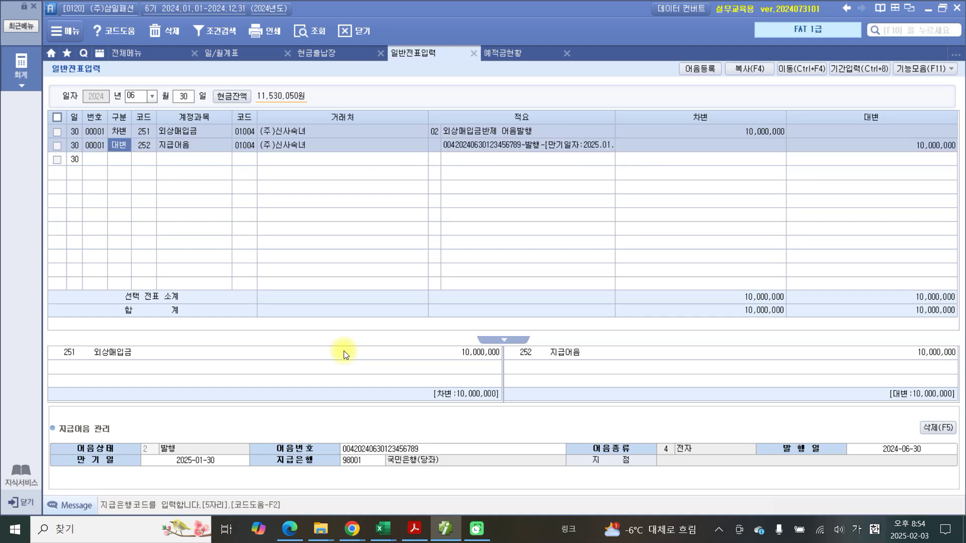
pyautogui.click(447, 531)
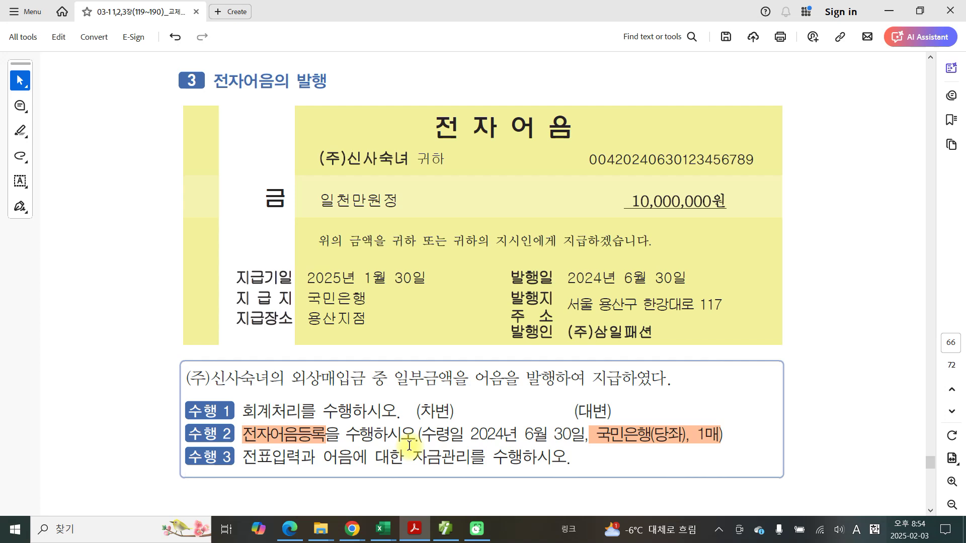
pyautogui.scroll(-5, 409, 448)
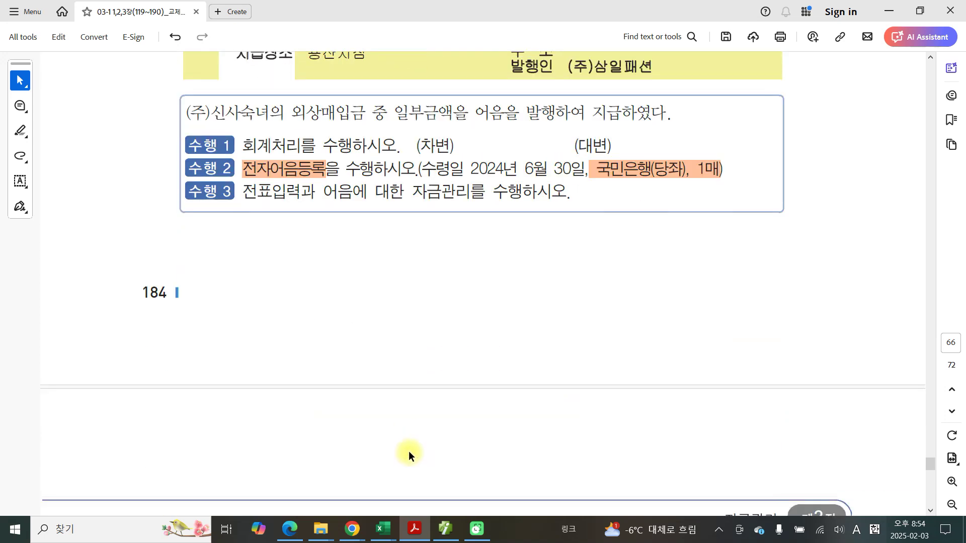